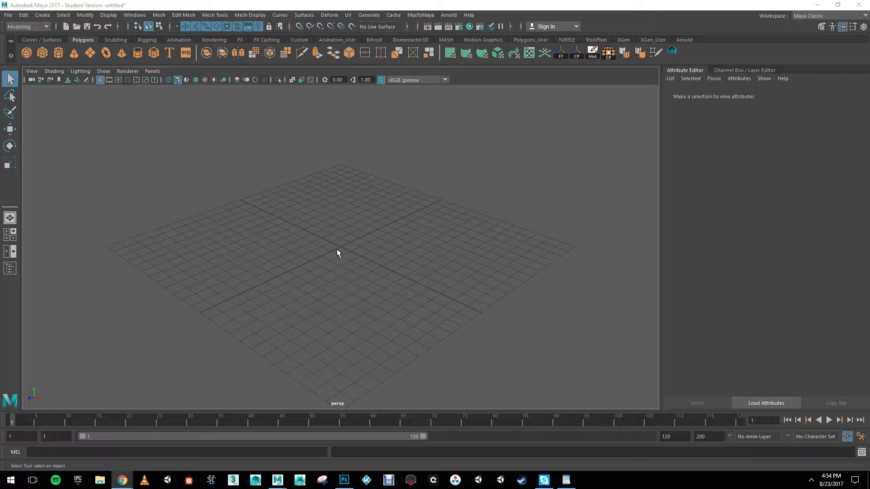
Step: Create a polygon sphere at the origin and stretch it vertically to a Y scale of about 2.87
{"action": "left_click", "coordinate": [59, 52]}
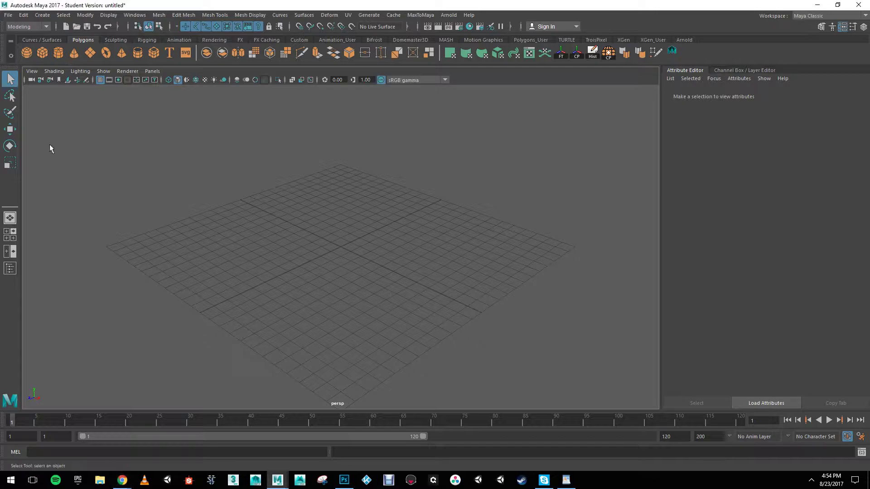
{"action": "key", "text": "Delete"}
{"action": "left_click", "coordinate": [26, 52]}
{"action": "key", "text": "w"}
{"action": "key", "text": "r"}
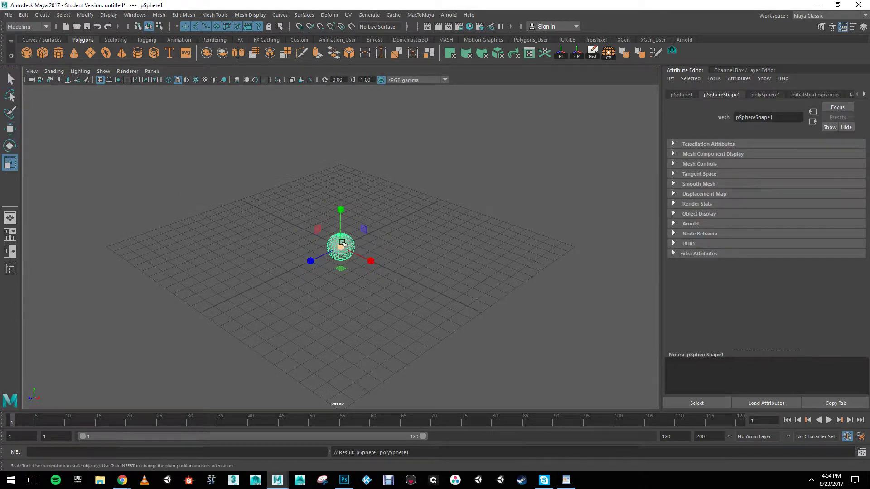
{"action": "left_click_drag", "start_coordinate": [340, 210], "coordinate": [340, 130]}
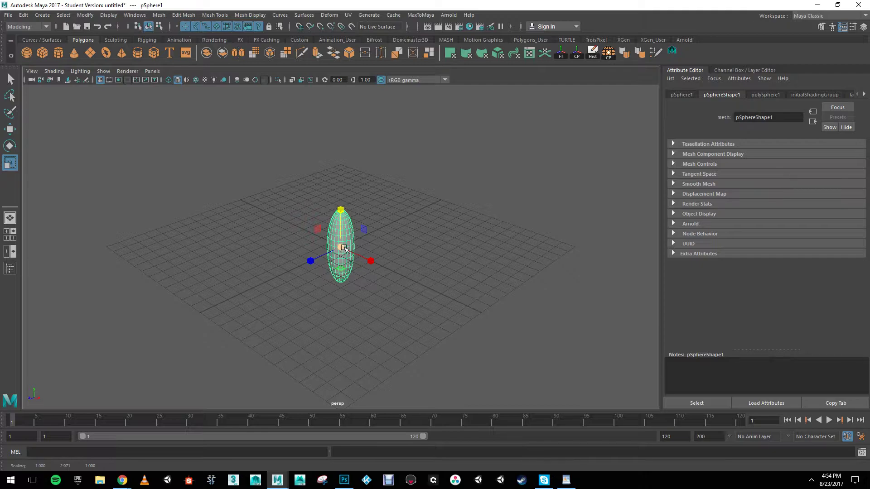
Step: Enlarge the stretched sphere uniformly to roughly three times its size
{"action": "key", "text": "w"}
{"action": "key", "text": "e"}
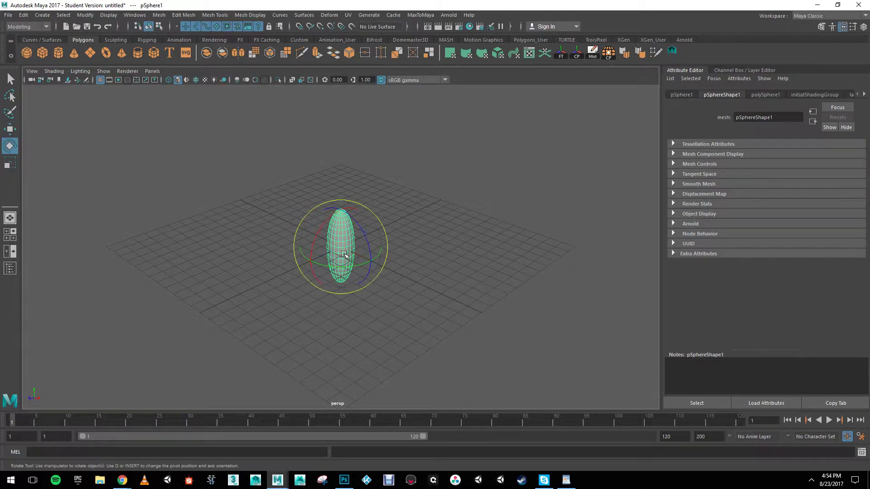
{"action": "key", "text": "r"}
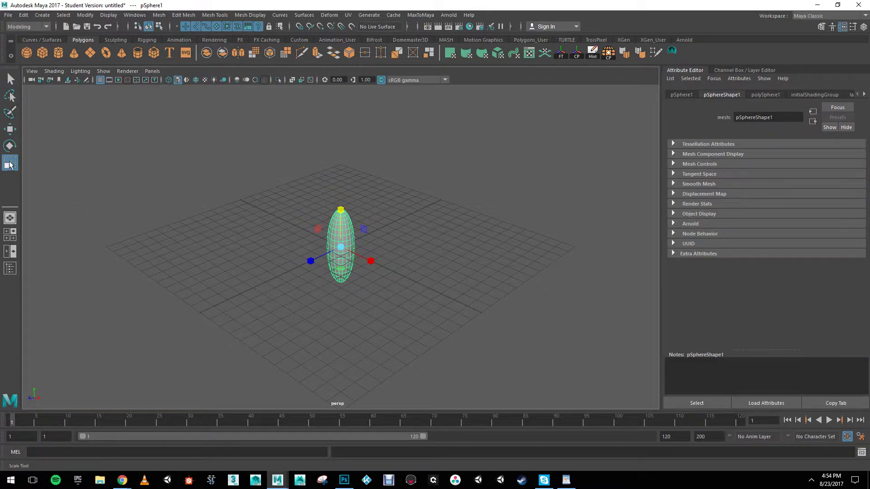
{"action": "left_click_drag", "start_coordinate": [334, 253], "coordinate": [419, 249]}
{"action": "left_click_drag", "start_coordinate": [396, 305], "coordinate": [396, 286], "text": "alt"}
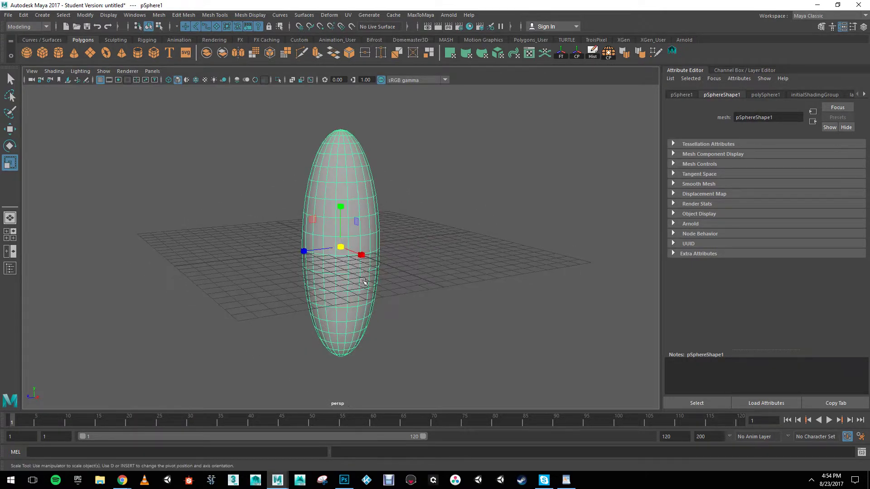
Step: Raise the ellipsoid along Y so its lower tip rests near the grid
{"action": "key", "text": "w"}
{"action": "left_click_drag", "start_coordinate": [340, 204], "coordinate": [341, 94]}
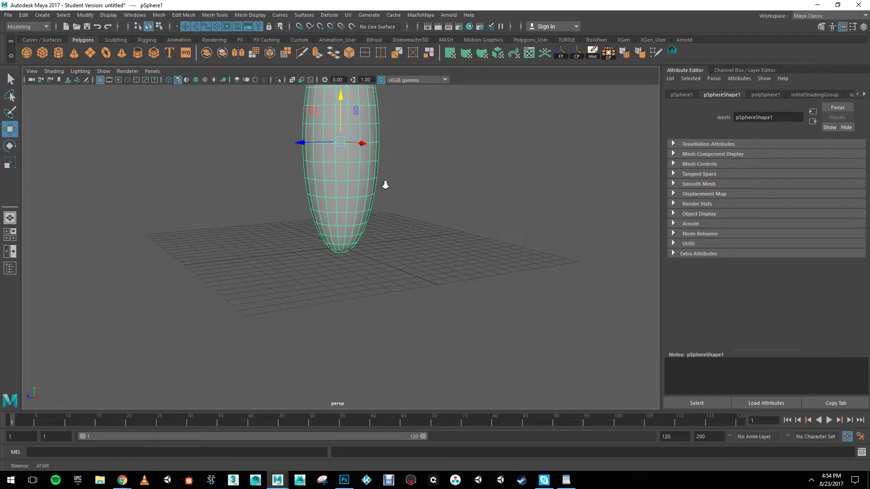
{"action": "middle_click_drag", "start_coordinate": [385, 184], "coordinate": [384, 260], "text": "alt"}
{"action": "left_click_drag", "start_coordinate": [343, 177], "coordinate": [382, 212]}
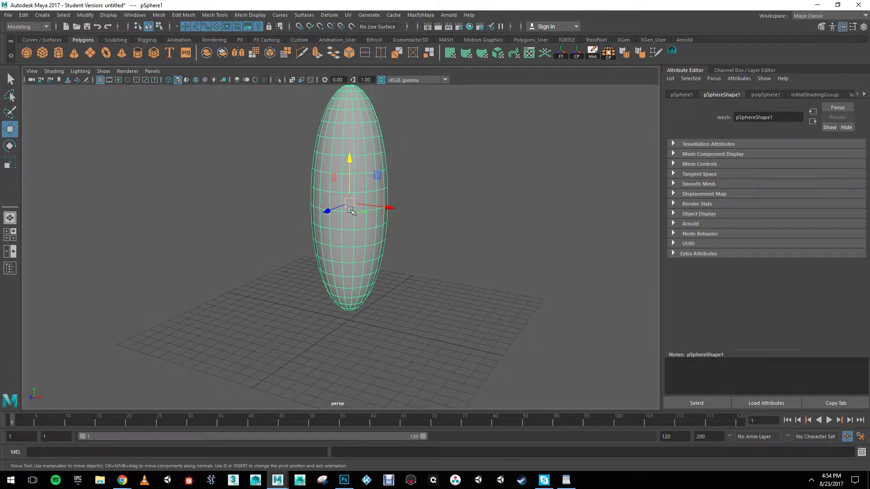
{"action": "middle_click_drag", "start_coordinate": [351, 211], "coordinate": [339, 219], "text": "alt"}
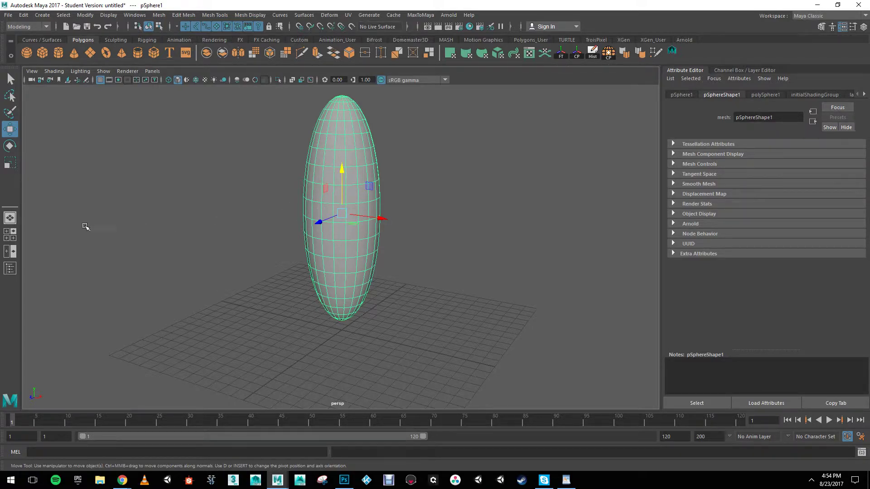
Step: Select a horizontal edge loop in the lower body and, with a reduced soft-selection falloff, lower it to a height of about 5.65
{"action": "right_click", "coordinate": [360, 159]}
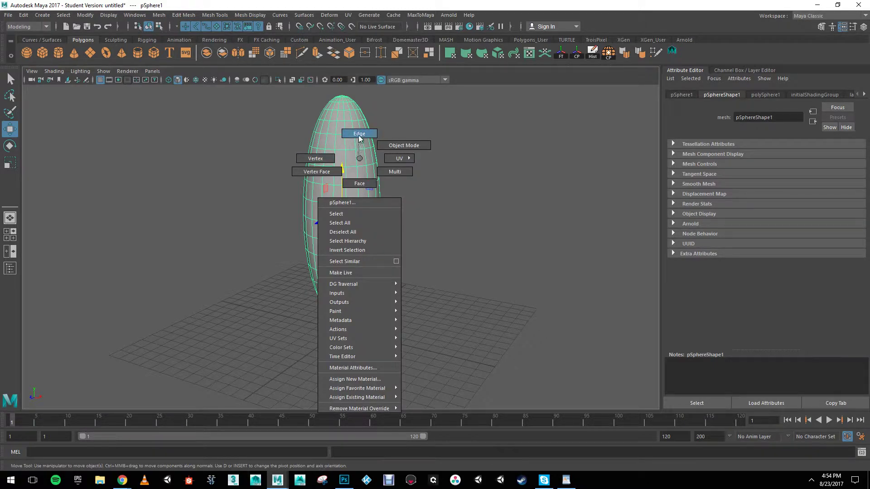
{"action": "left_click", "coordinate": [359, 135]}
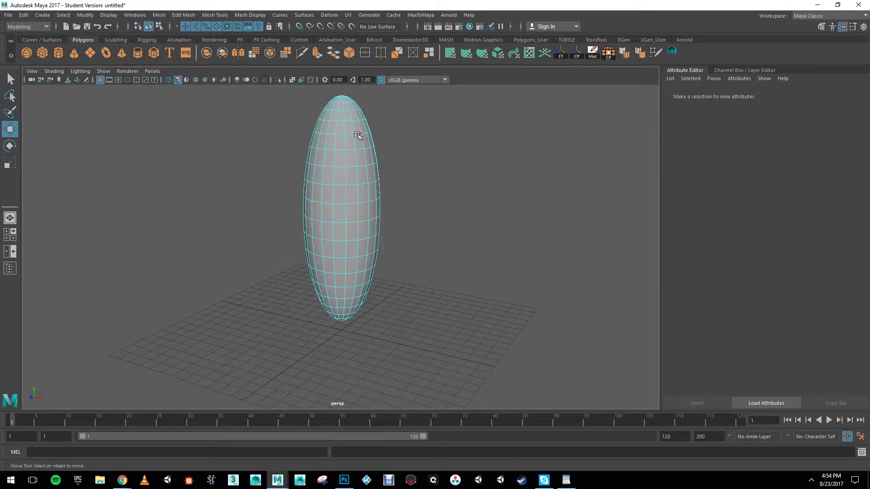
{"action": "double_click", "coordinate": [341, 259]}
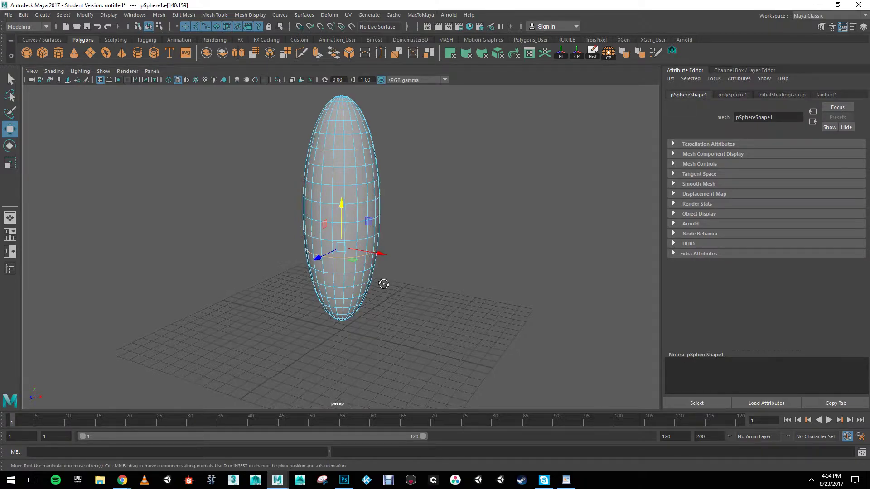
{"action": "left_click_drag", "start_coordinate": [382, 285], "coordinate": [346, 261], "text": "alt"}
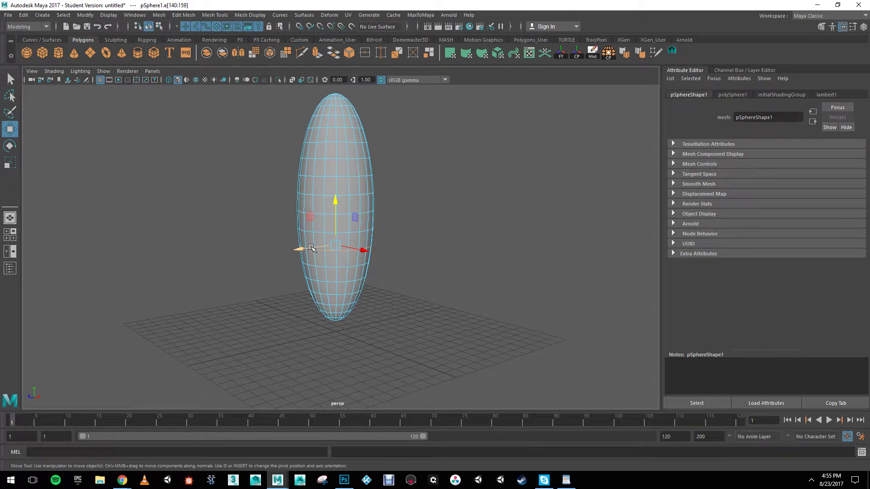
{"action": "key", "text": "b"}
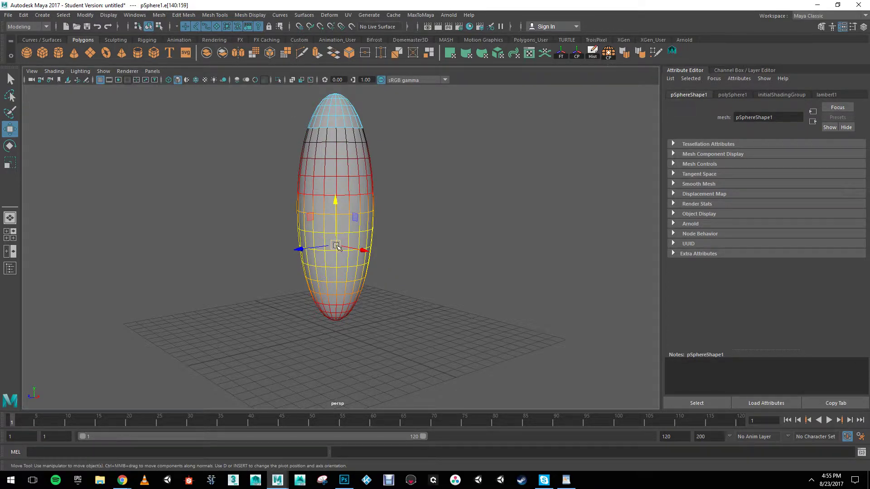
{"action": "middle_click_drag", "start_coordinate": [338, 247], "coordinate": [305, 261]}
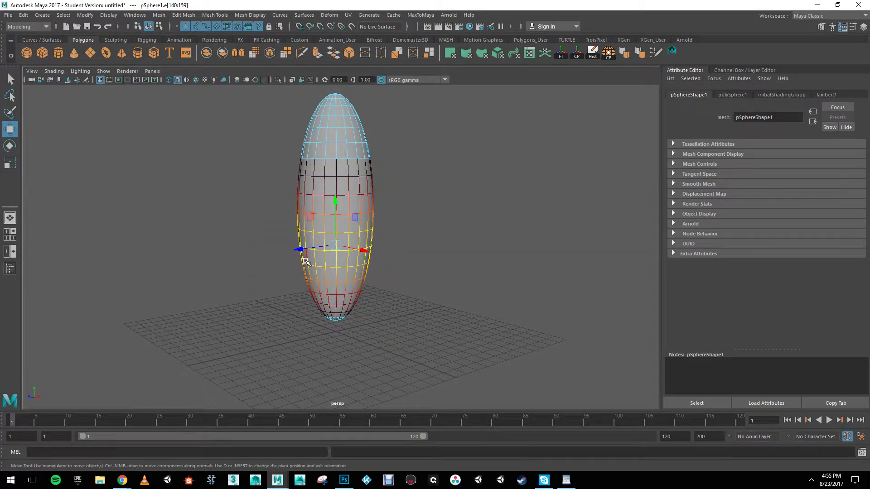
{"action": "left_click_drag", "start_coordinate": [335, 202], "coordinate": [335, 216]}
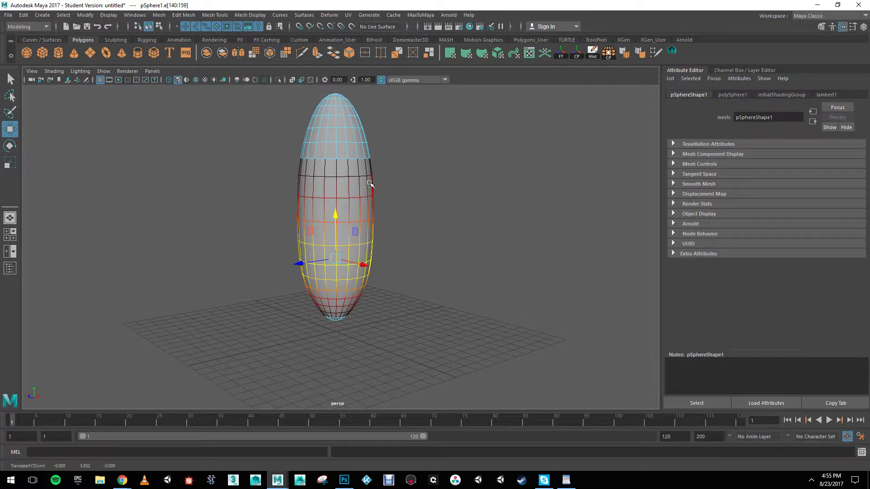
Step: Select the top pole vertex and pull it up with soft selection to a height of about 20.5, tapering the upper body
{"action": "left_click_drag", "start_coordinate": [369, 182], "coordinate": [346, 246], "text": "alt"}
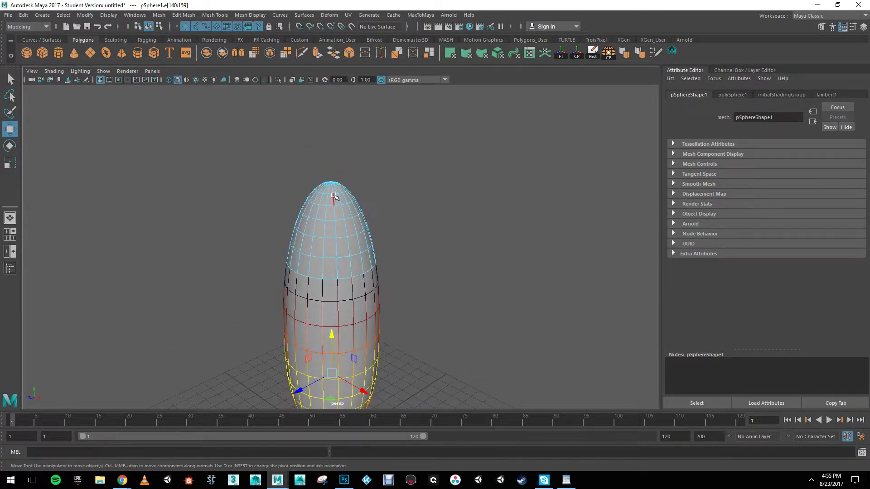
{"action": "right_click", "coordinate": [331, 190]}
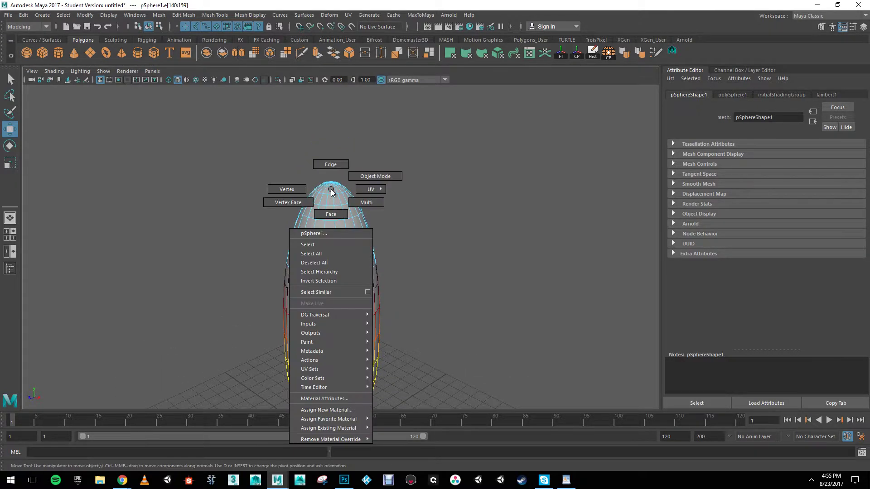
{"action": "left_click", "coordinate": [290, 190]}
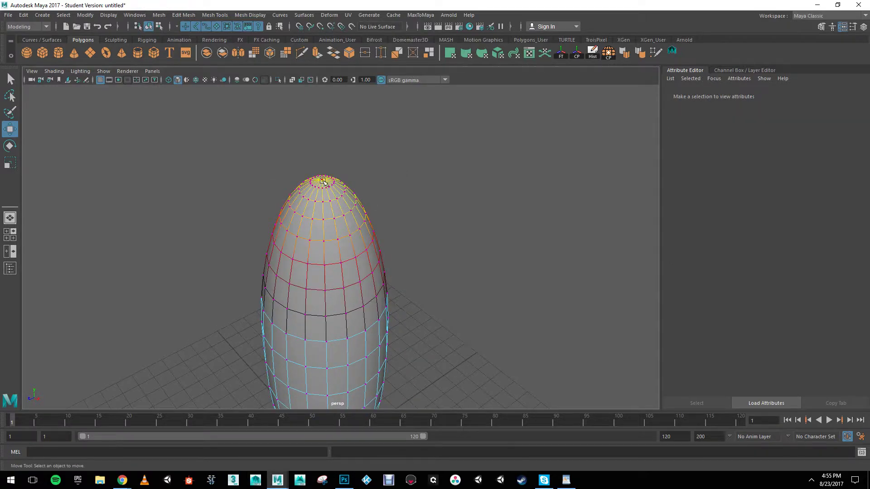
{"action": "left_click", "coordinate": [323, 181]}
{"action": "left_click_drag", "start_coordinate": [326, 229], "coordinate": [326, 100], "text": "alt"}
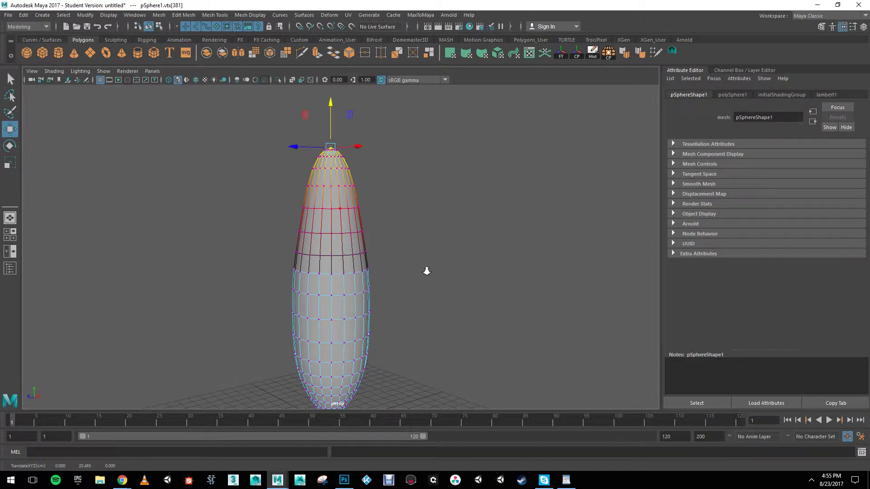
{"action": "right_click_drag", "start_coordinate": [426, 271], "coordinate": [360, 183], "text": "alt"}
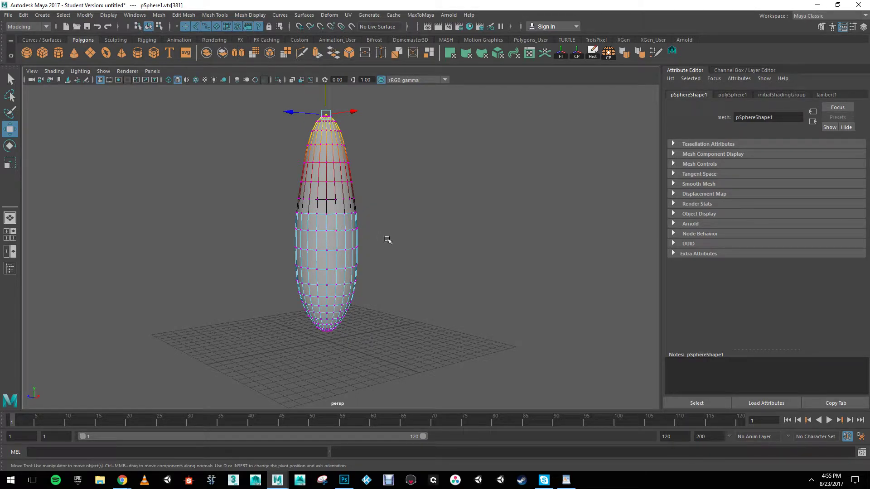
Step: Try to widen the middle edge loops with a soft-selected scale of about 1.15 in X and Z
{"action": "left_click_drag", "start_coordinate": [382, 257], "coordinate": [257, 223]}
{"action": "mouse_move", "coordinate": [350, 245]}
{"action": "left_mouse_down", "text": "alt"}
{"action": "mouse_move", "coordinate": [497, 239]}
{"action": "mouse_move", "coordinate": [329, 250]}
{"action": "mouse_move", "coordinate": [347, 236]}
{"action": "left_mouse_up", "text": "alt"}
{"action": "right_click_drag", "start_coordinate": [347, 223], "coordinate": [348, 200]}
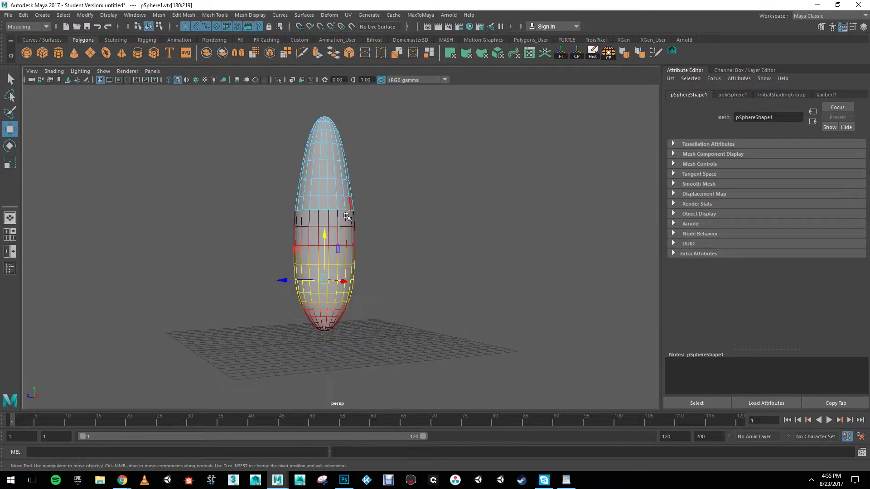
{"action": "double_click", "coordinate": [333, 247]}
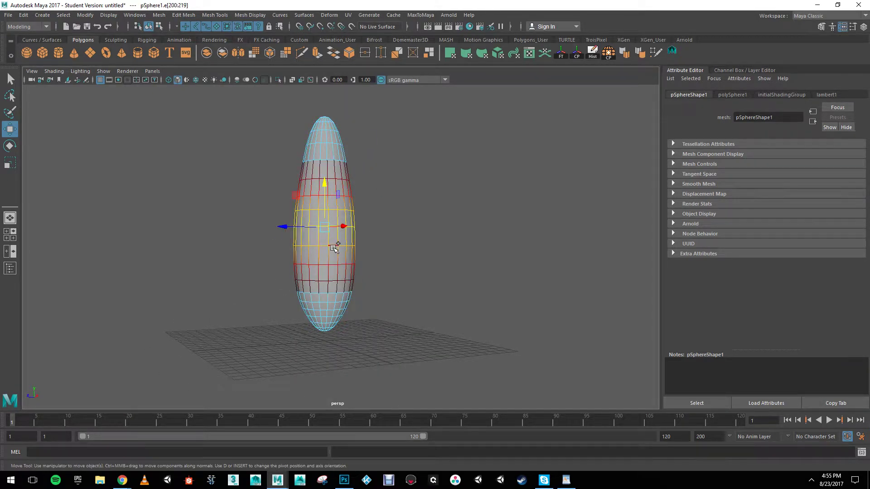
{"action": "left_click_drag", "start_coordinate": [333, 263], "coordinate": [328, 268], "text": "alt"}
{"action": "key", "text": "r"}
{"action": "middle_click_drag", "start_coordinate": [312, 277], "coordinate": [312, 276]}
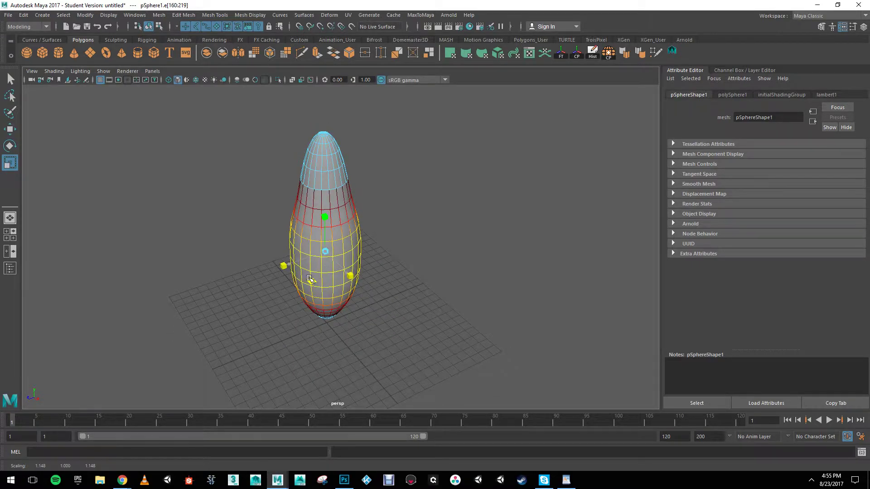
{"action": "left_click_drag", "start_coordinate": [361, 285], "coordinate": [305, 274], "text": "alt"}
{"action": "key", "text": "ctrl+z"}
{"action": "key", "text": "ctrl+z"}
Step: Select the bottom pole vertex, set the soft-selection falloff radius to about 7.00 and raise the vertex to a height of about 2.18
{"action": "left_click_drag", "start_coordinate": [340, 299], "coordinate": [342, 275], "text": "alt"}
{"action": "middle_click_drag", "start_coordinate": [343, 280], "coordinate": [349, 250], "text": "alt"}
{"action": "scroll", "coordinate": [349, 250], "scroll_direction": "up", "scroll_amount": 2}
{"action": "right_click_drag", "start_coordinate": [326, 230], "coordinate": [295, 236]}
{"action": "middle_click_drag", "start_coordinate": [324, 280], "coordinate": [316, 256], "text": "alt"}
{"action": "mouse_move", "coordinate": [317, 257]}
{"action": "left_mouse_down", "text": "alt"}
{"action": "mouse_move", "coordinate": [330, 278]}
{"action": "mouse_move", "coordinate": [313, 304]}
{"action": "mouse_move", "coordinate": [320, 336]}
{"action": "mouse_move", "coordinate": [309, 262]}
{"action": "left_mouse_up", "text": "alt"}
{"action": "left_click", "coordinate": [307, 302]}
{"action": "key", "text": "w"}
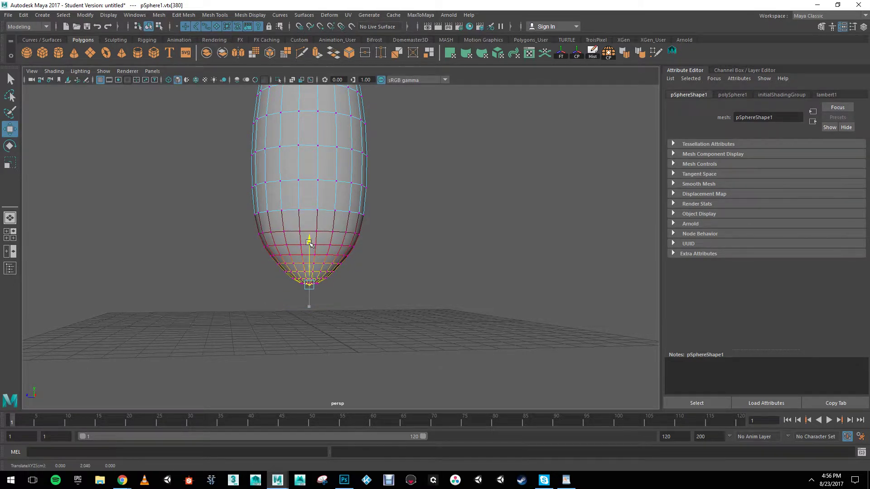
{"action": "key", "text": "ctrl+z"}
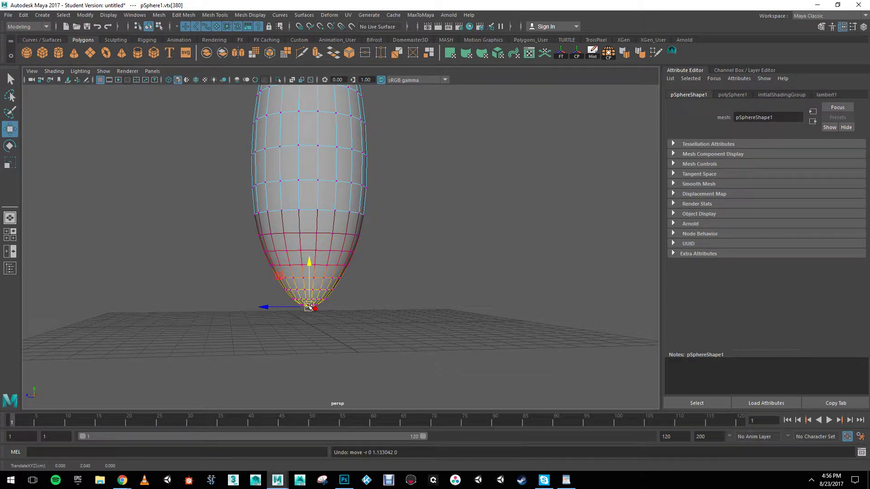
{"action": "key", "text": "b"}
{"action": "left_click_drag", "start_coordinate": [308, 306], "coordinate": [342, 301]}
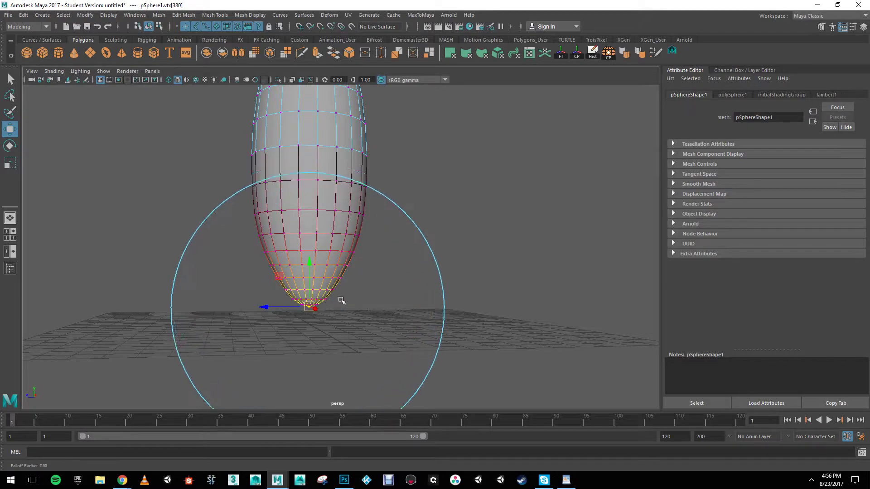
{"action": "left_click_drag", "start_coordinate": [309, 266], "coordinate": [313, 242]}
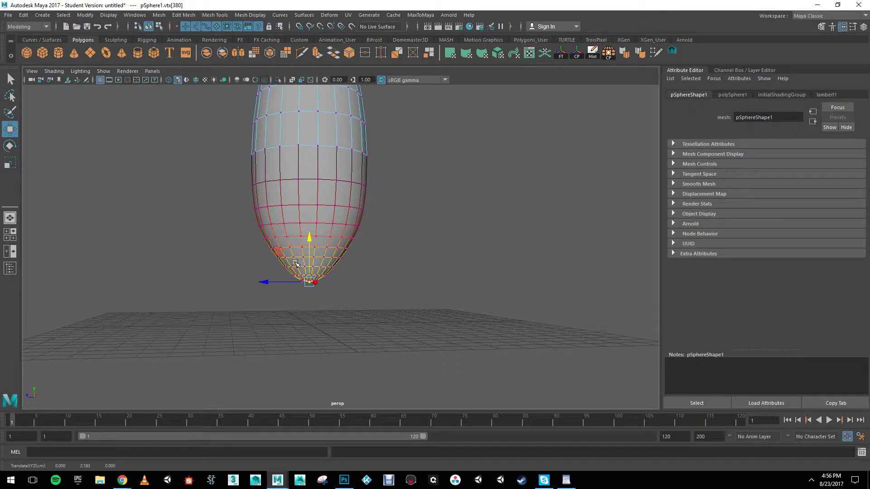
Step: Scale the soft-selected bottom vertices along Y to make the lower end blunter and rounder
{"action": "key", "text": "e"}
{"action": "key", "text": "r"}
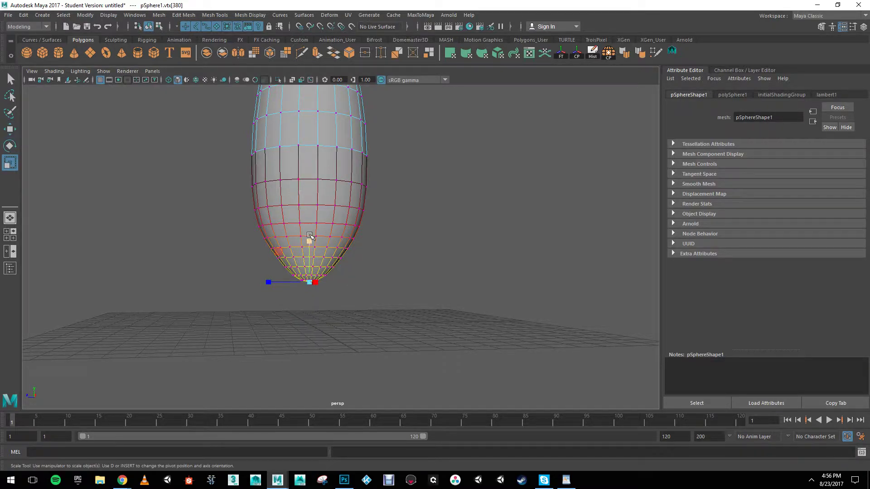
{"action": "left_click_drag", "start_coordinate": [309, 243], "coordinate": [437, 304]}
{"action": "right_click_drag", "start_coordinate": [437, 305], "coordinate": [331, 275], "text": "alt"}
{"action": "left_click_drag", "start_coordinate": [331, 275], "coordinate": [318, 267], "text": "alt"}
{"action": "middle_click_drag", "start_coordinate": [317, 267], "coordinate": [306, 302], "text": "alt"}
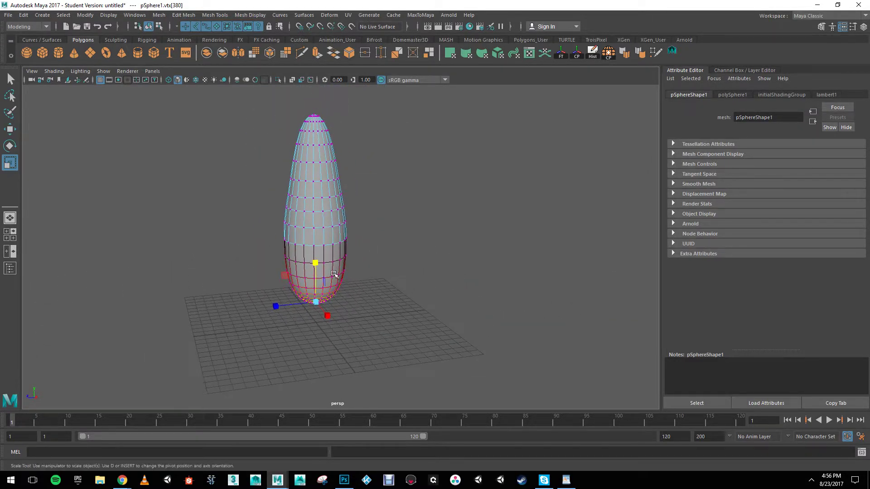
Step: Select a horizontal edge loop around the middle of the body and, with soft selection turned off, scale it slightly in X and Z
{"action": "left_click_drag", "start_coordinate": [334, 265], "coordinate": [332, 263], "text": "alt"}
{"action": "right_click_drag", "start_coordinate": [330, 179], "coordinate": [373, 164]}
{"action": "left_click", "coordinate": [389, 268]}
{"action": "left_click_drag", "start_coordinate": [389, 271], "coordinate": [326, 222], "text": "alt"}
{"action": "left_click", "coordinate": [330, 237]}
{"action": "right_click_drag", "start_coordinate": [326, 222], "coordinate": [306, 141], "text": "alt"}
{"action": "double_click", "coordinate": [306, 170]}
{"action": "left_click_drag", "start_coordinate": [306, 172], "coordinate": [284, 227], "text": "alt"}
{"action": "left_click_drag", "start_coordinate": [247, 204], "coordinate": [249, 205]}
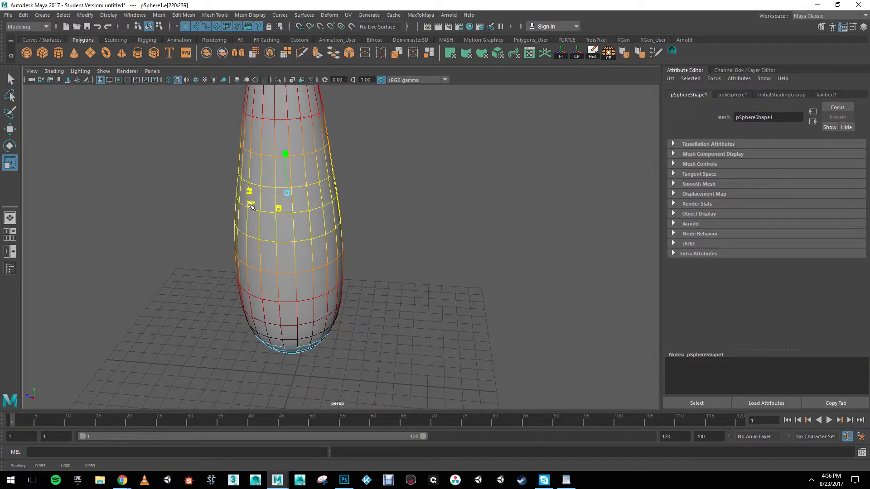
{"action": "key", "text": "ctrl+z"}
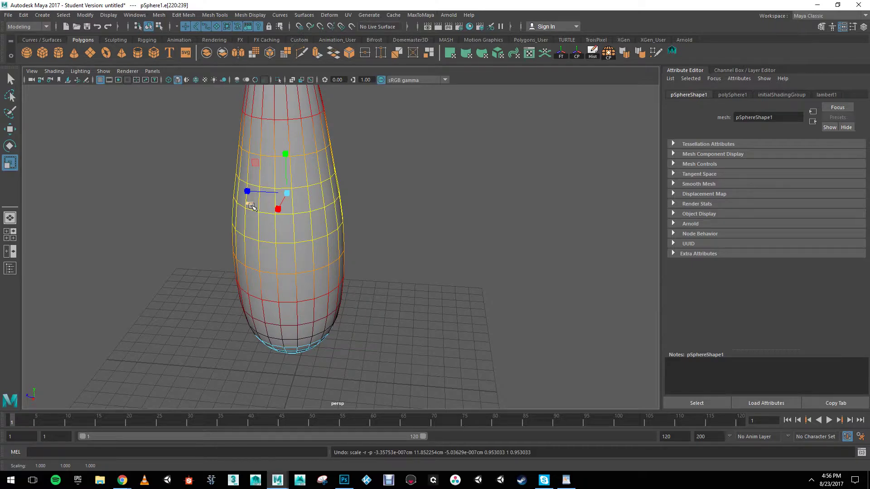
{"action": "key", "text": "b"}
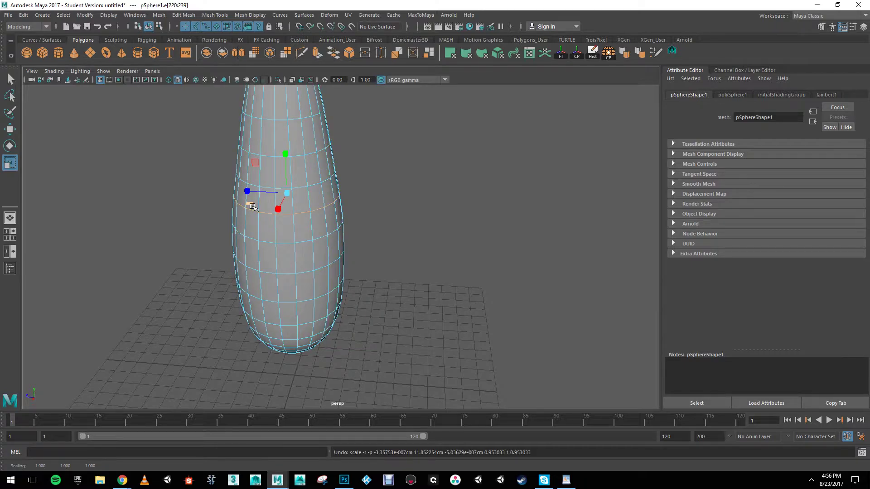
{"action": "left_click_drag", "start_coordinate": [253, 207], "coordinate": [252, 205]}
Step: Examine the body's silhouette around the selected edge loop from several angles
{"action": "left_click_drag", "start_coordinate": [312, 245], "coordinate": [317, 227], "text": "alt"}
{"action": "scroll", "coordinate": [278, 235], "scroll_direction": "up", "scroll_amount": 2}
{"action": "left_click_drag", "start_coordinate": [217, 199], "coordinate": [243, 233], "text": "alt"}
{"action": "scroll", "coordinate": [243, 247], "scroll_direction": "up", "scroll_amount": 2}
{"action": "left_click_drag", "start_coordinate": [333, 305], "coordinate": [289, 271], "text": "alt"}
{"action": "scroll", "coordinate": [286, 258], "scroll_direction": "down", "scroll_amount": 2}
{"action": "scroll", "coordinate": [276, 264], "scroll_direction": "up", "scroll_amount": 1}
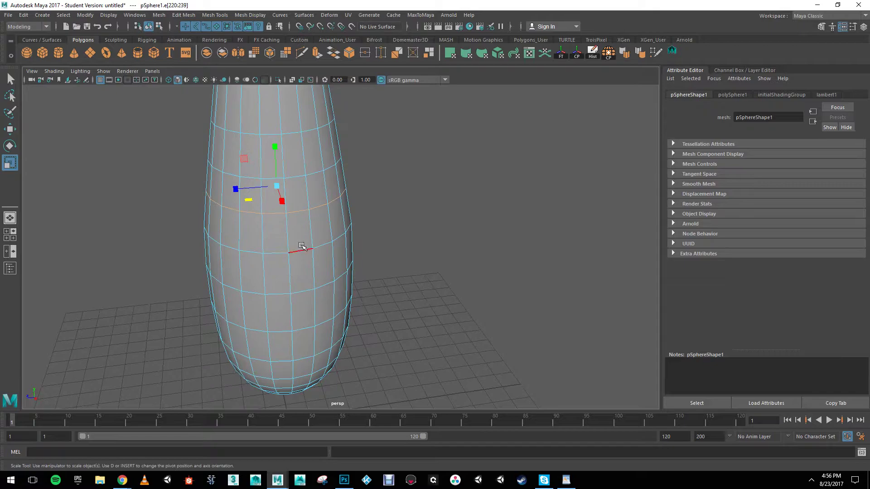
{"action": "middle_click_drag", "start_coordinate": [325, 186], "coordinate": [330, 185], "text": "alt"}
{"action": "left_click_drag", "start_coordinate": [329, 185], "coordinate": [308, 202], "text": "alt"}
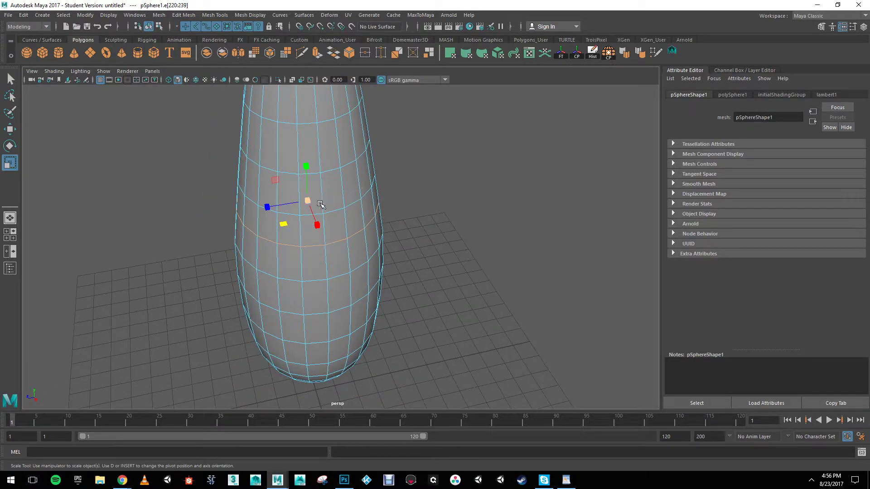
Step: Leave edge editing on the tapered body, return to object mode and clear the selection
{"action": "left_click", "coordinate": [284, 225]}
{"action": "left_click_drag", "start_coordinate": [320, 225], "coordinate": [343, 191], "text": "alt"}
{"action": "right_click_drag", "start_coordinate": [338, 163], "coordinate": [380, 149]}
{"action": "left_click", "coordinate": [458, 260]}
{"action": "right_click_drag", "start_coordinate": [458, 260], "coordinate": [316, 260], "text": "alt"}
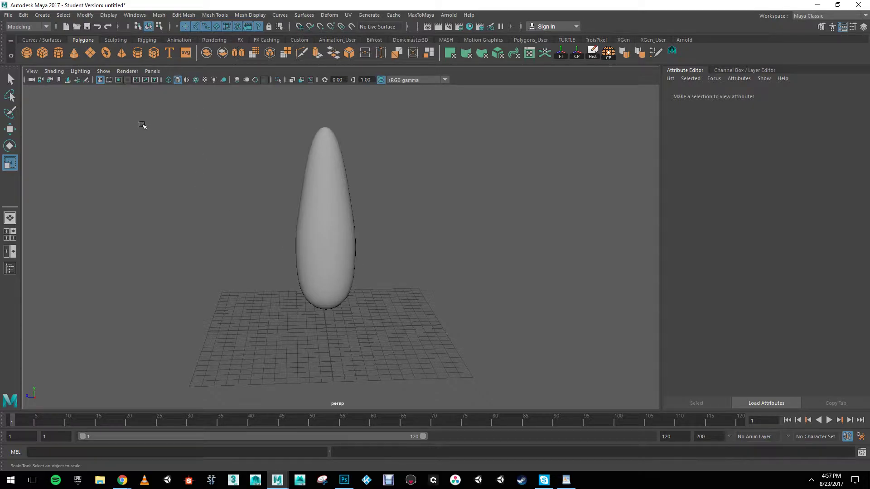
Step: Create a polygon pipe, scale it up in X and Z into a flat ring and move it about 4.36 along X
{"action": "left_click", "coordinate": [137, 53]}
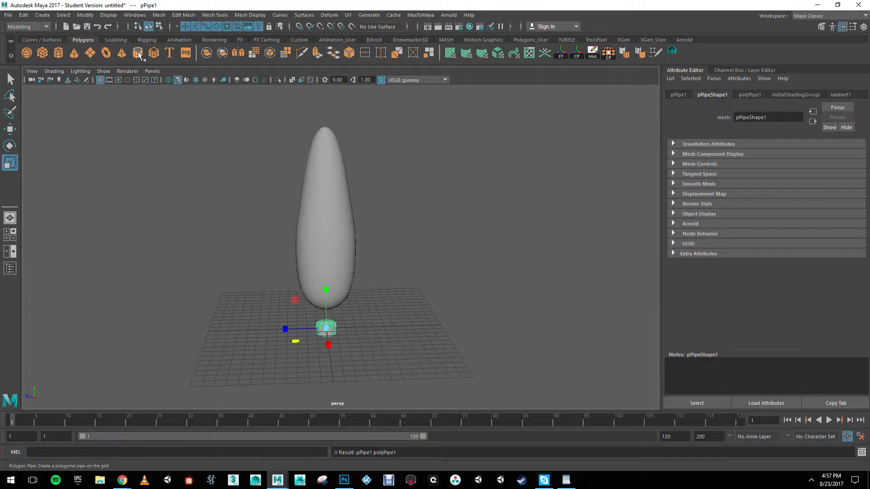
{"action": "left_click_drag", "start_coordinate": [253, 271], "coordinate": [356, 226], "text": "alt"}
{"action": "right_click_drag", "start_coordinate": [356, 226], "coordinate": [329, 275], "text": "alt"}
{"action": "left_click_drag", "start_coordinate": [303, 269], "coordinate": [277, 290]}
{"action": "key", "text": "w"}
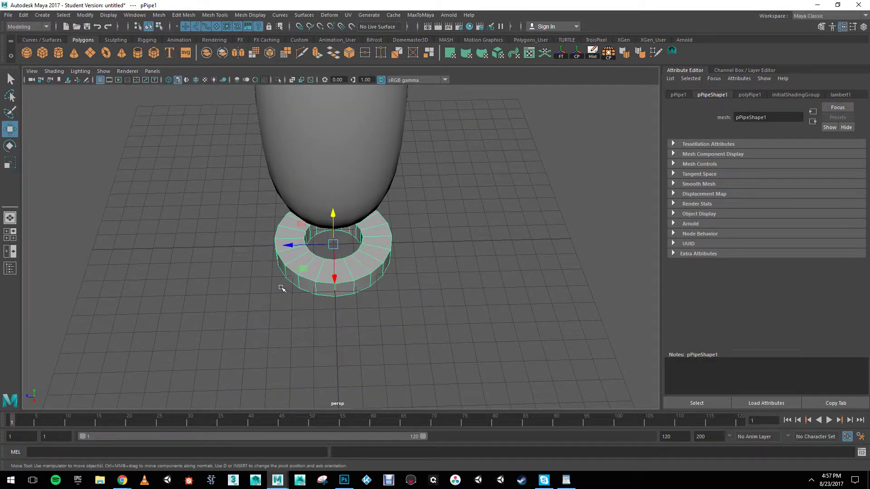
{"action": "left_click_drag", "start_coordinate": [334, 281], "coordinate": [333, 349]}
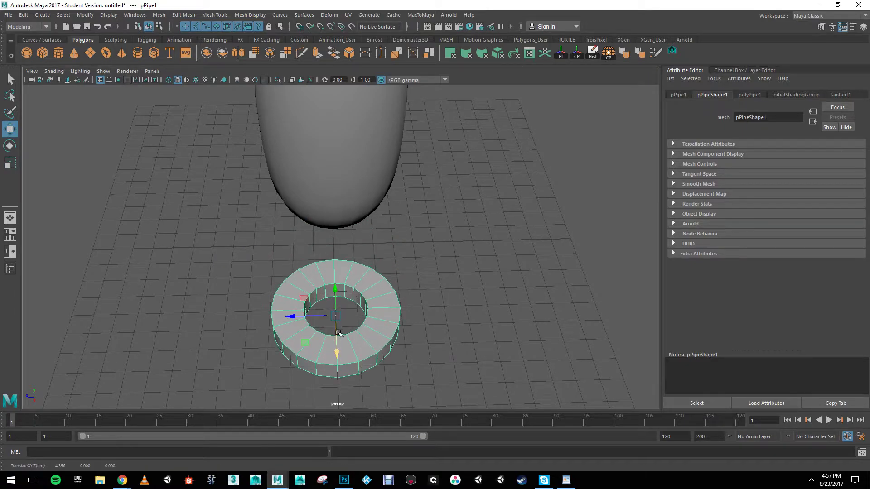
Step: Select the loop of inner faces of the ring and scale it outward in X and Z to thin the wall
{"action": "scroll", "coordinate": [340, 252], "scroll_direction": "up", "scroll_amount": 4}
{"action": "right_click_drag", "start_coordinate": [342, 256], "coordinate": [387, 242]}
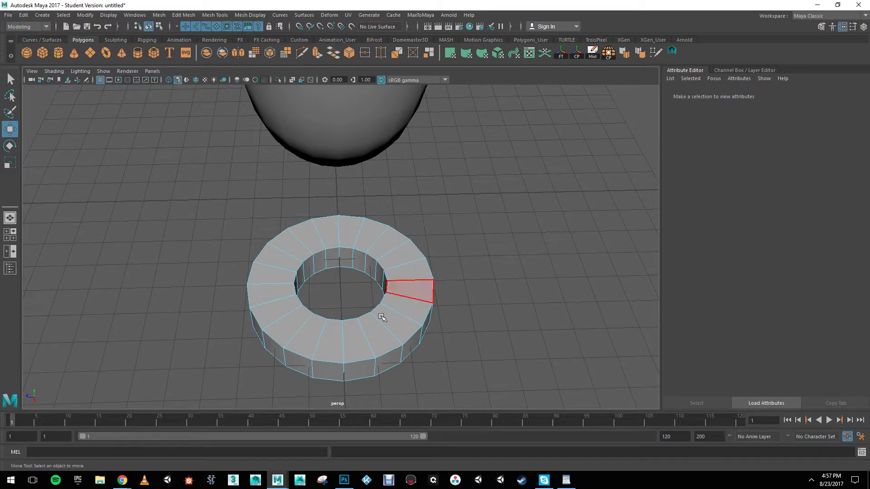
{"action": "right_click_drag", "start_coordinate": [349, 238], "coordinate": [352, 256]}
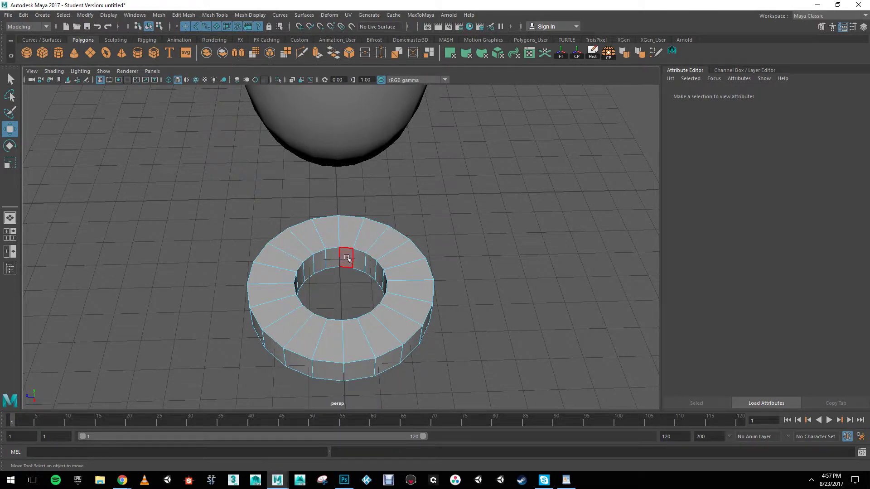
{"action": "left_click", "coordinate": [347, 259]}
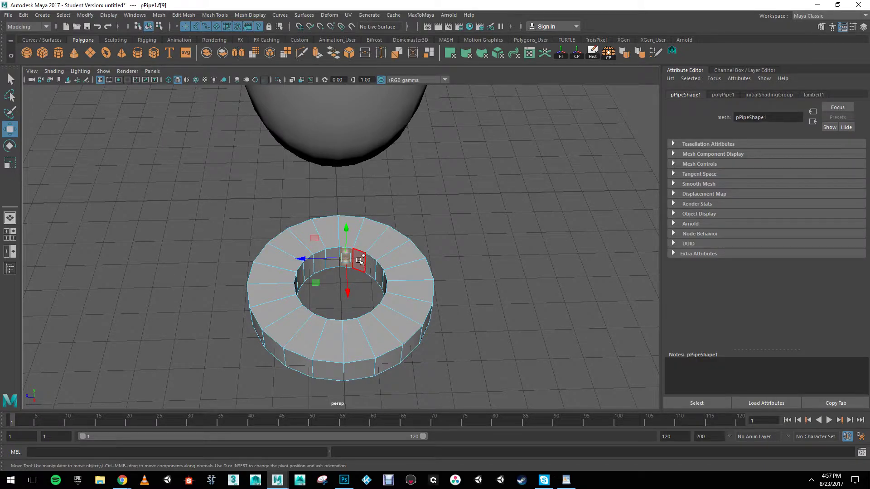
{"action": "double_click", "coordinate": [361, 261]}
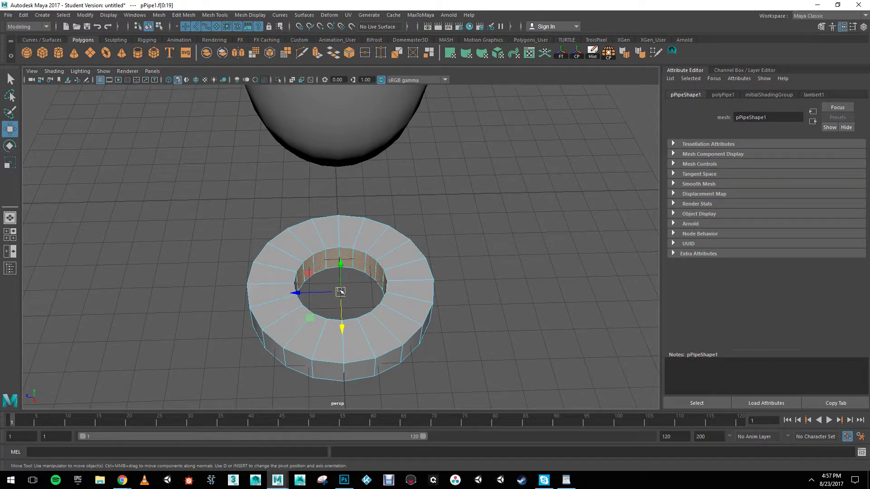
{"action": "key", "text": "r"}
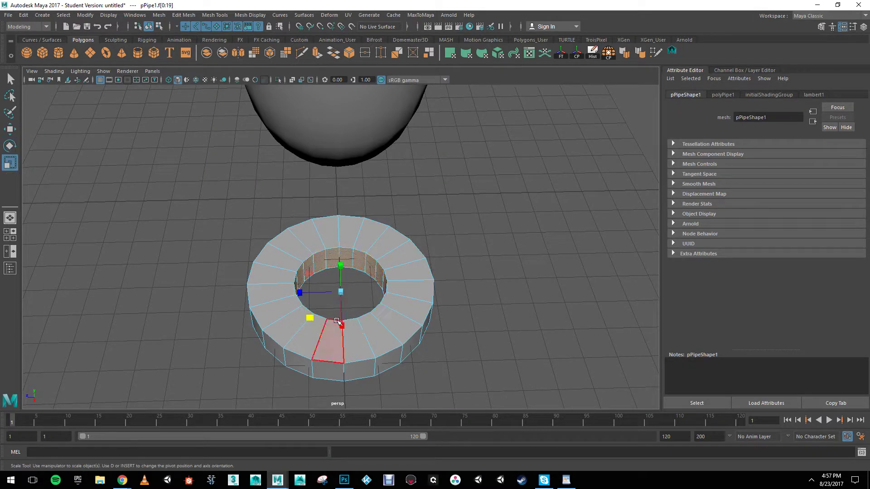
{"action": "left_click", "coordinate": [311, 317]}
{"action": "mouse_move", "coordinate": [311, 317]}
{"action": "left_mouse_down"}
{"action": "mouse_move", "coordinate": [301, 315]}
{"action": "mouse_move", "coordinate": [306, 322]}
{"action": "left_mouse_up"}
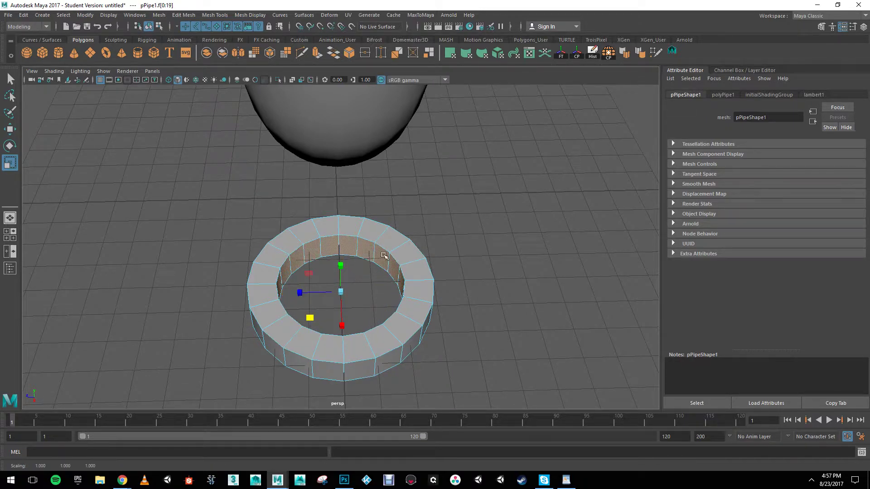
Step: Return the ring to object mode and snap it to the nearest grid intersection
{"action": "right_click_drag", "start_coordinate": [393, 241], "coordinate": [417, 229]}
{"action": "key", "text": "w"}
{"action": "left_click_drag", "start_coordinate": [457, 299], "coordinate": [327, 275], "text": "alt"}
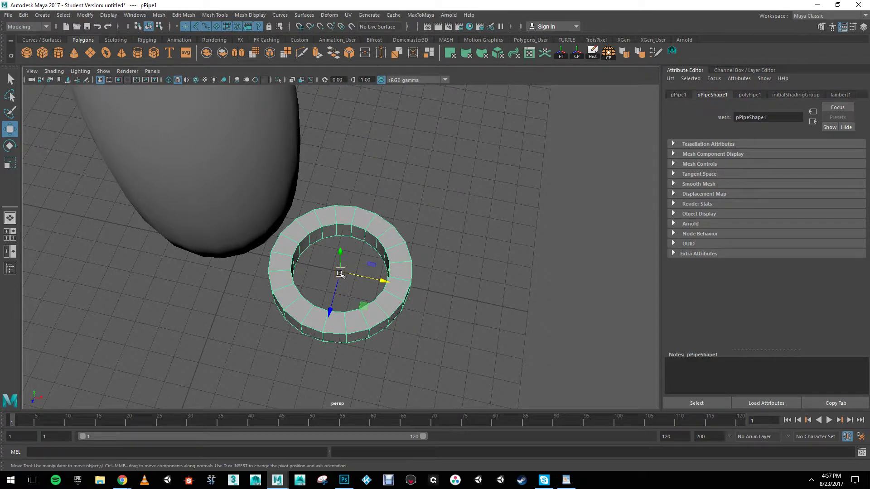
{"action": "key", "text": "x"}
{"action": "left_click_drag", "start_coordinate": [341, 273], "coordinate": [355, 276]}
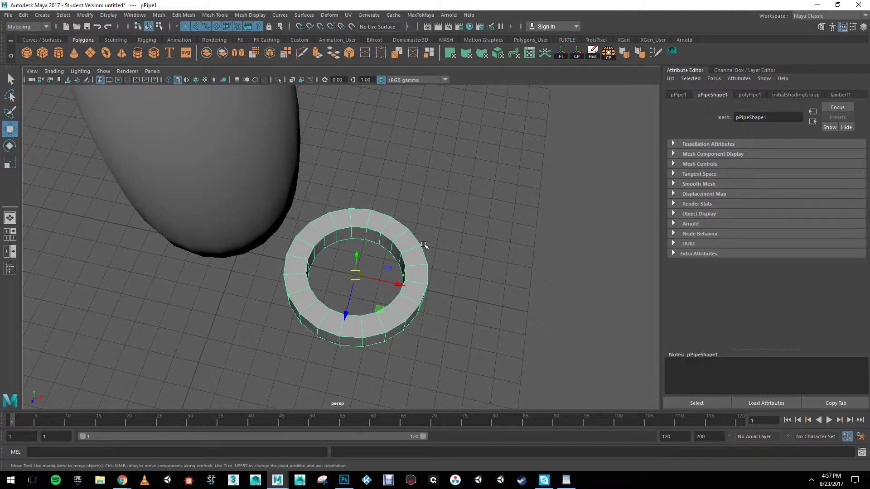
Step: Create a polygon cylinder and set its axis subdivisions to 5
{"action": "left_click_drag", "start_coordinate": [424, 245], "coordinate": [308, 204], "text": "alt"}
{"action": "right_click_drag", "start_coordinate": [308, 204], "coordinate": [398, 199], "text": "alt"}
{"action": "middle_click_drag", "start_coordinate": [398, 199], "coordinate": [390, 144], "text": "alt"}
{"action": "left_click_drag", "start_coordinate": [326, 181], "coordinate": [341, 249], "text": "alt"}
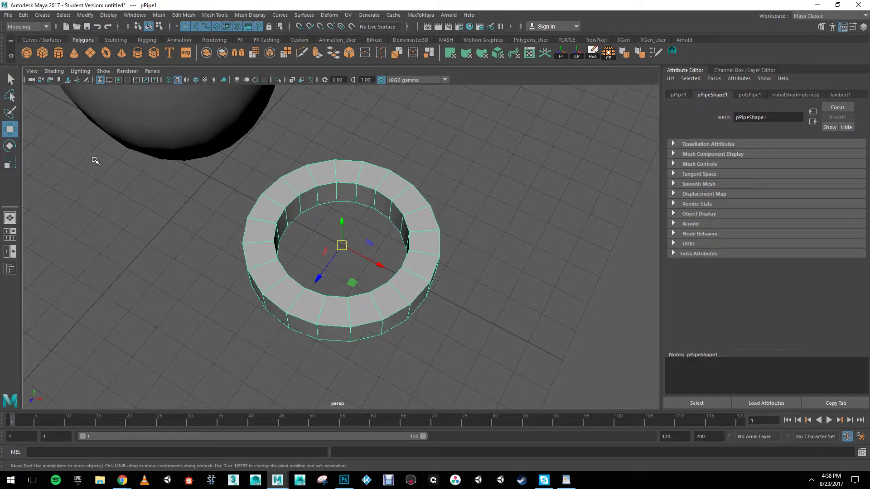
{"action": "left_click", "coordinate": [58, 52]}
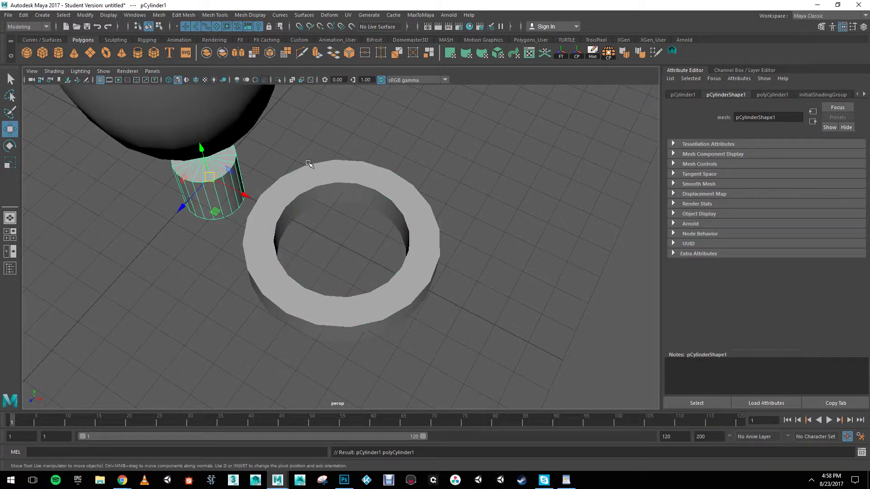
{"action": "key", "text": "ctrl+a"}
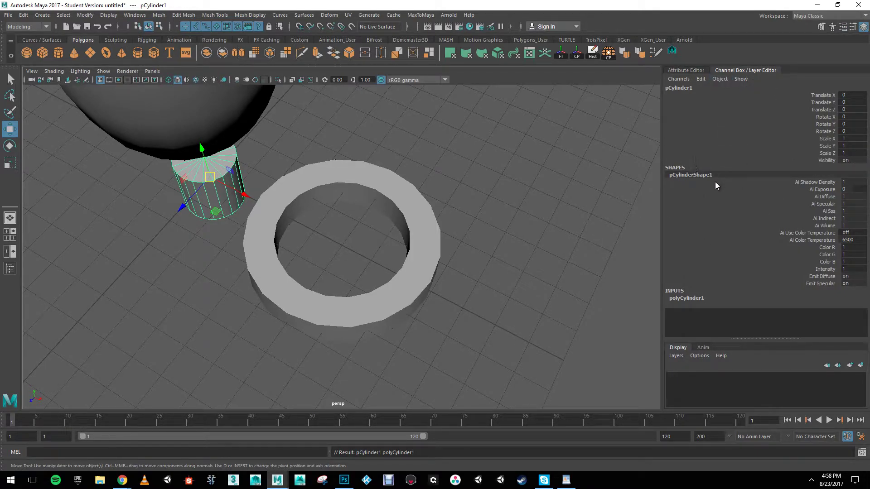
{"action": "left_click", "coordinate": [682, 298]}
{"action": "scroll", "coordinate": [683, 298], "scroll_direction": "down", "scroll_amount": 1}
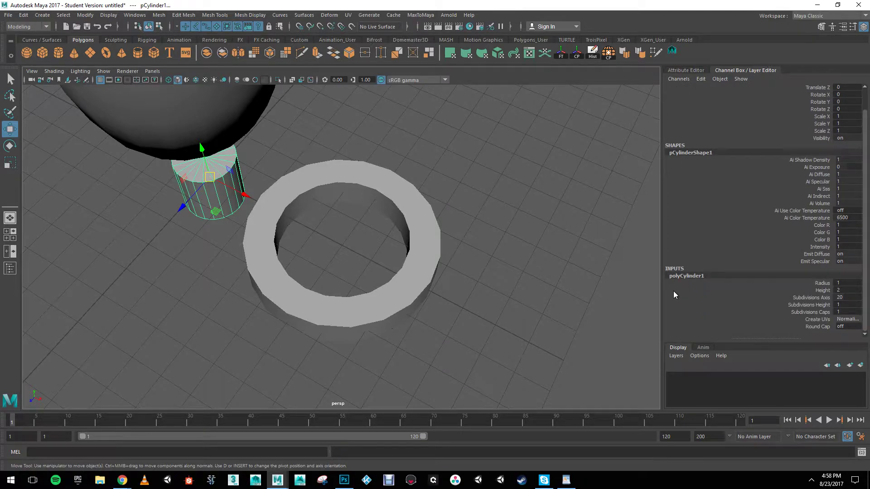
{"action": "left_click", "coordinate": [814, 297]}
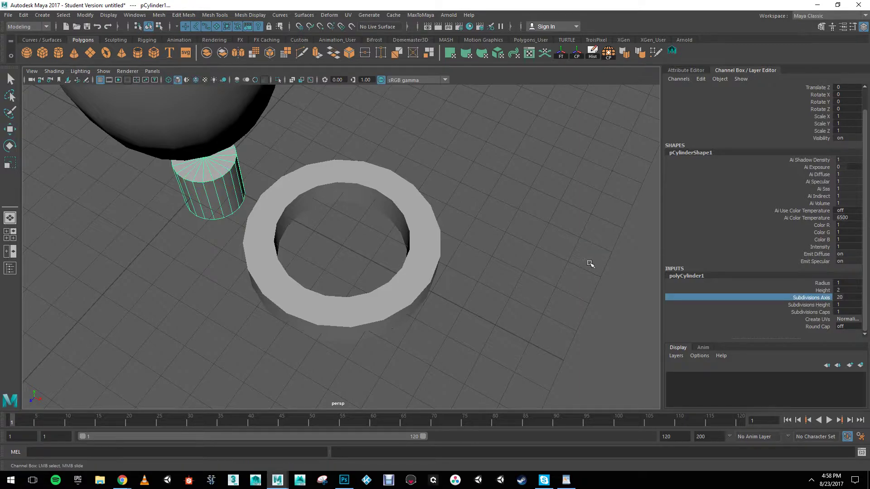
{"action": "middle_click_drag", "start_coordinate": [587, 263], "coordinate": [522, 266]}
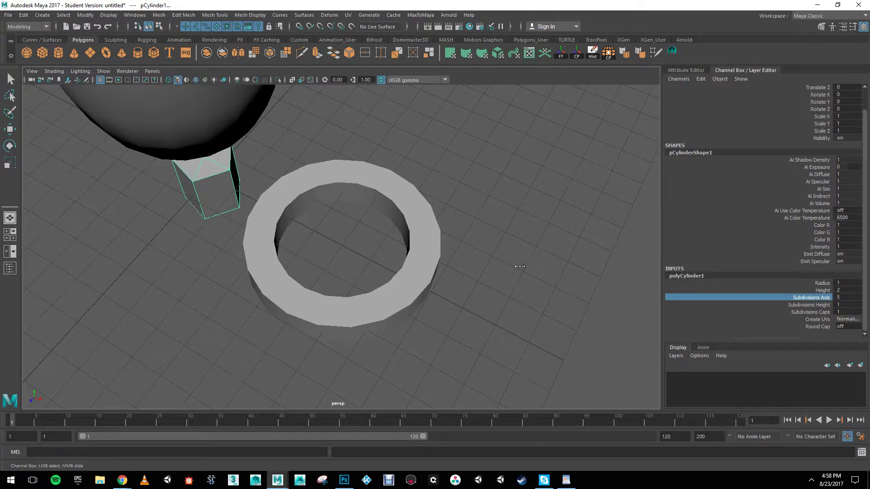
{"action": "left_click_drag", "start_coordinate": [516, 284], "coordinate": [485, 252], "text": "alt"}
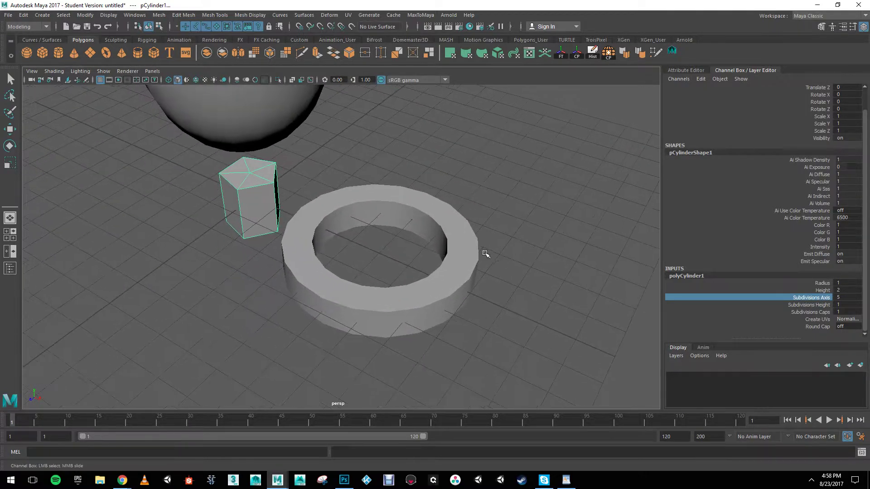
Step: Scale the five-sided cylinder uniformly to 0.254 and place it on the ring's upper face at X 2.56, Y 0.534
{"action": "key", "text": "w"}
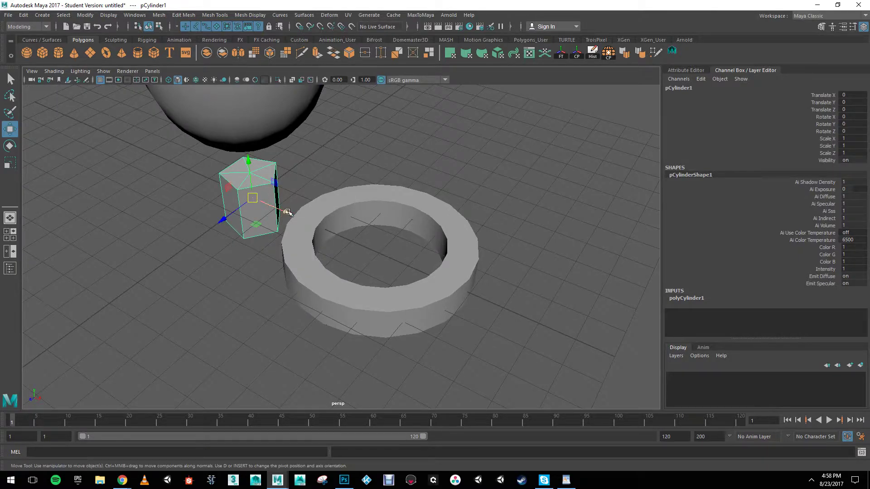
{"action": "left_click_drag", "start_coordinate": [297, 224], "coordinate": [331, 203], "text": "alt"}
{"action": "middle_click_drag", "start_coordinate": [332, 203], "coordinate": [399, 228]}
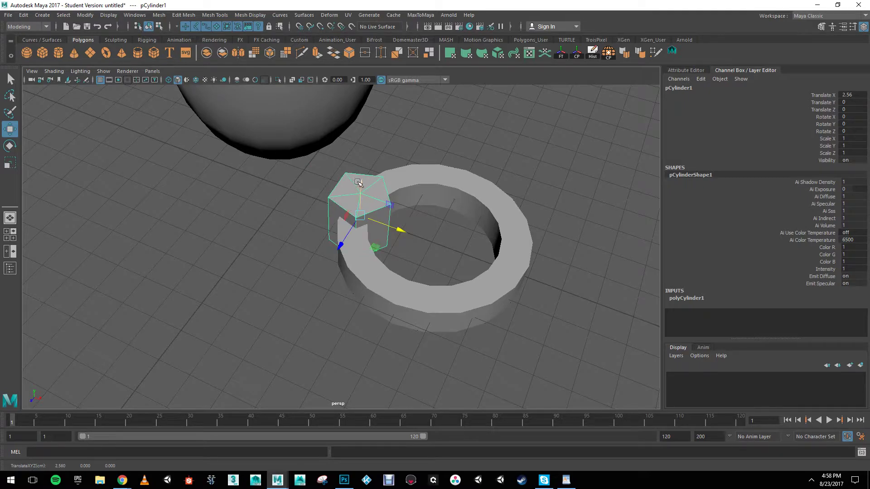
{"action": "middle_click_drag", "start_coordinate": [360, 182], "coordinate": [360, 175]}
{"action": "key", "text": "r"}
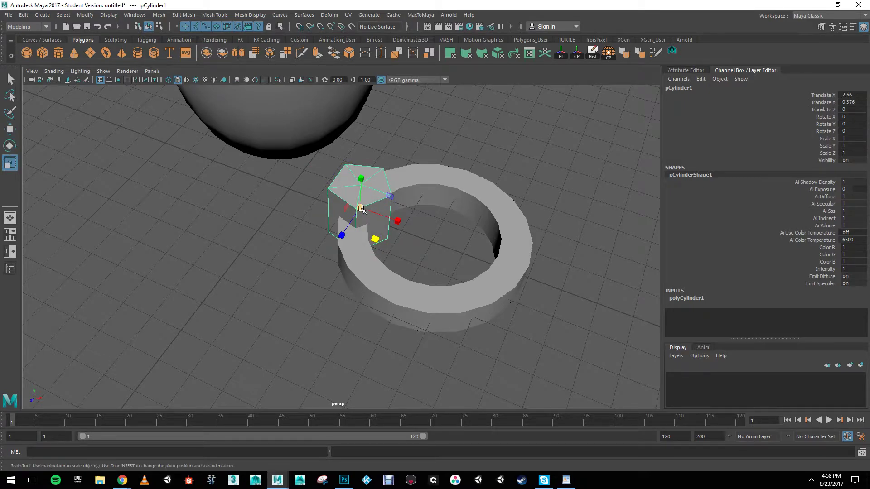
{"action": "left_click_drag", "start_coordinate": [361, 208], "coordinate": [321, 211]}
{"action": "key", "text": "w"}
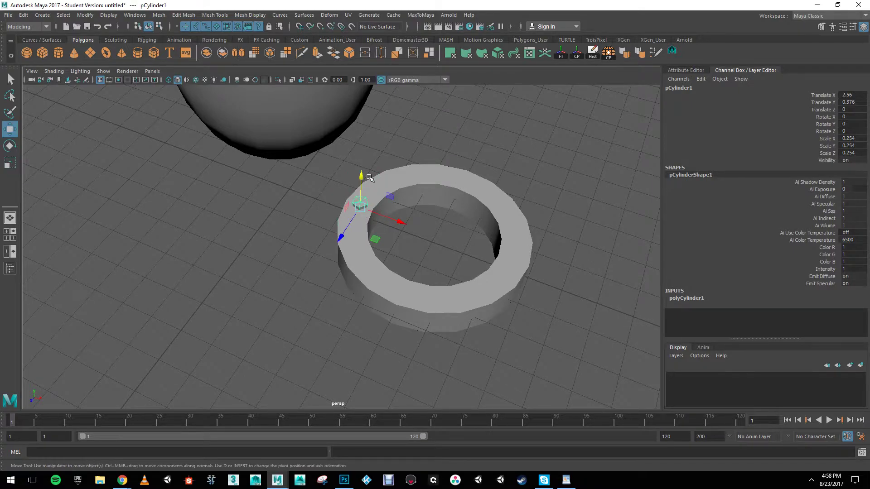
{"action": "left_click_drag", "start_coordinate": [360, 178], "coordinate": [360, 173]}
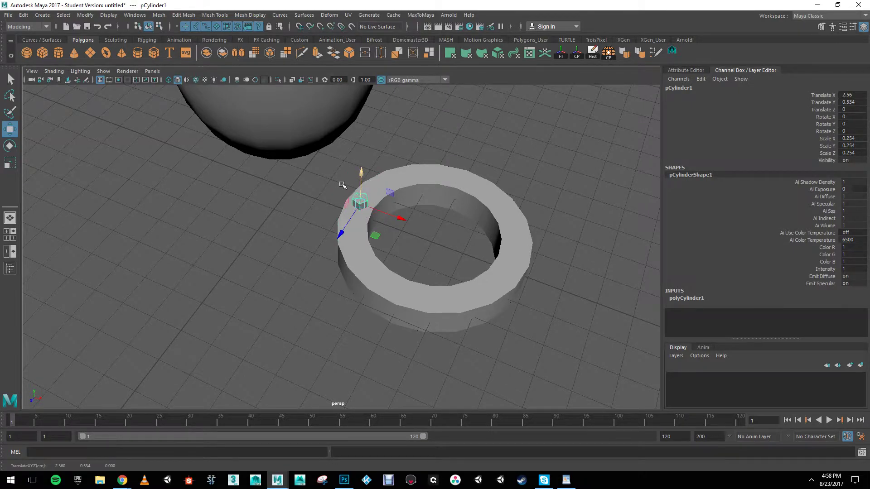
Step: Move the small cylinder's pivot to the centre of the ring, snapping it to the grid
{"action": "right_click_drag", "start_coordinate": [344, 184], "coordinate": [471, 195], "text": "alt"}
{"action": "left_click_drag", "start_coordinate": [471, 195], "coordinate": [398, 218], "text": "alt"}
{"action": "middle_click_drag", "start_coordinate": [476, 247], "coordinate": [422, 217], "text": "alt"}
{"action": "right_click_drag", "start_coordinate": [421, 218], "coordinate": [314, 244], "text": "alt"}
{"action": "mouse_move", "coordinate": [314, 244]}
{"action": "left_mouse_down", "text": "alt"}
{"action": "mouse_move", "coordinate": [359, 272]}
{"action": "mouse_move", "coordinate": [342, 284]}
{"action": "mouse_move", "coordinate": [311, 283]}
{"action": "mouse_move", "coordinate": [356, 287]}
{"action": "mouse_move", "coordinate": [378, 262]}
{"action": "mouse_move", "coordinate": [359, 229]}
{"action": "mouse_move", "coordinate": [322, 249]}
{"action": "left_mouse_up", "text": "alt"}
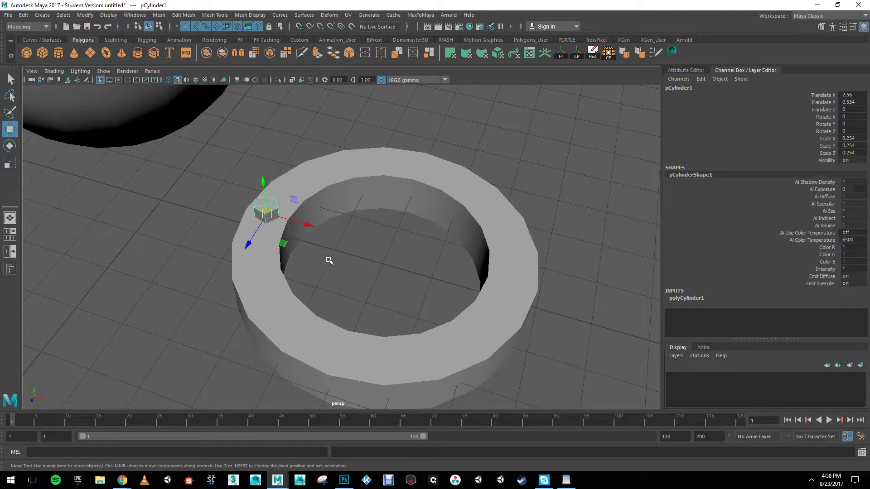
{"action": "left_click_drag", "start_coordinate": [334, 272], "coordinate": [343, 284], "text": "alt"}
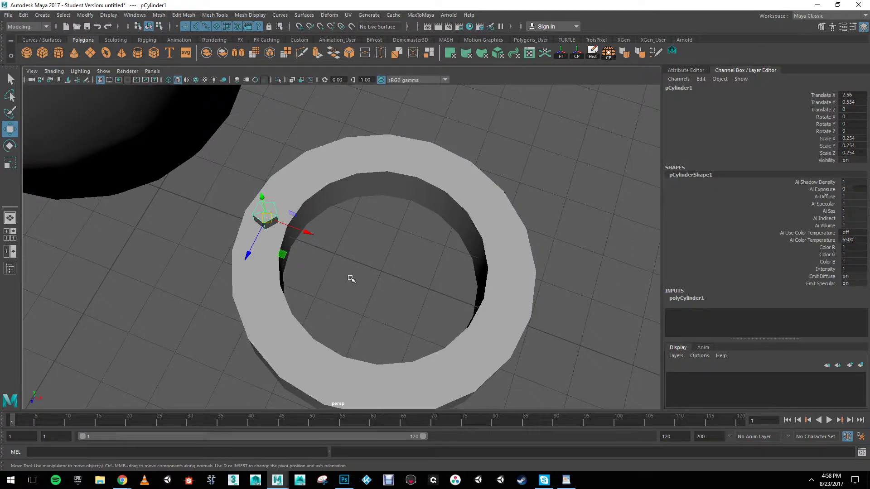
{"action": "key", "text": "d"}
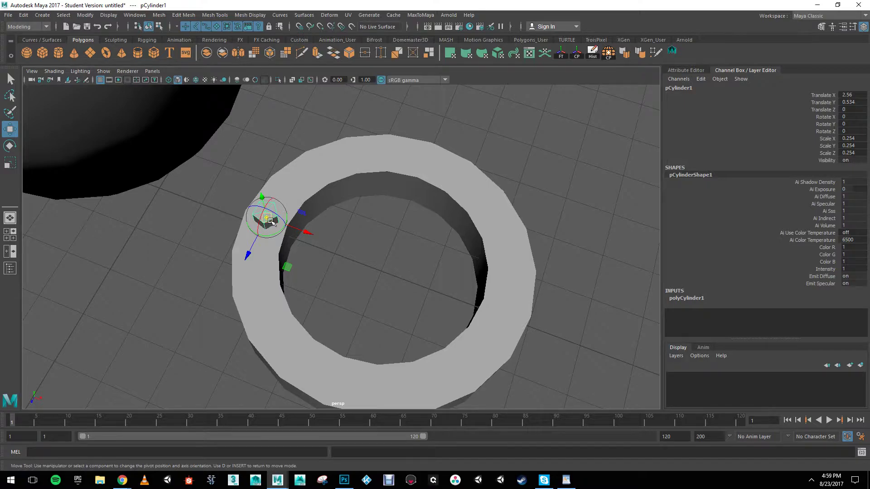
{"action": "key", "text": "x"}
{"action": "left_click_drag", "start_coordinate": [270, 221], "coordinate": [384, 271]}
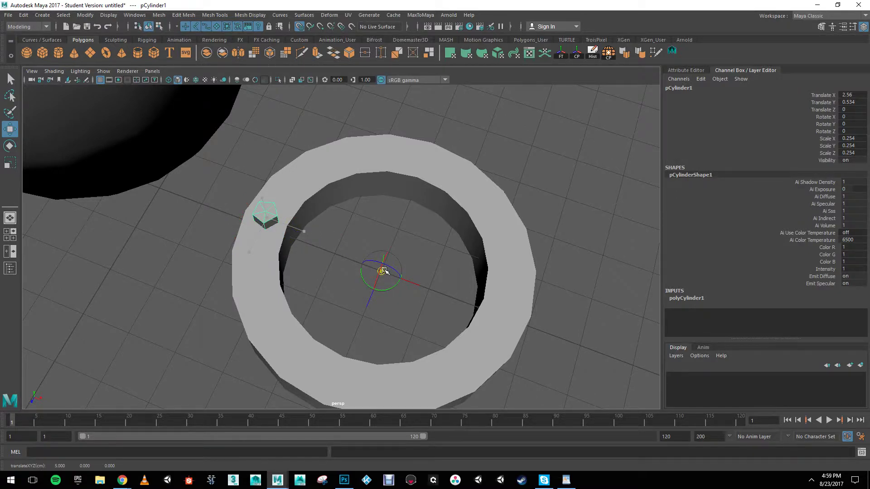
{"action": "key", "text": "d"}
Step: Duplicate the small cylinder and rotate the copy about -36 degrees in Y around the ring's centre
{"action": "mouse_move", "coordinate": [384, 271]}
{"action": "left_mouse_down", "text": "alt"}
{"action": "mouse_move", "coordinate": [448, 292]}
{"action": "mouse_move", "coordinate": [374, 282]}
{"action": "left_mouse_up", "text": "alt"}
{"action": "key", "text": "e"}
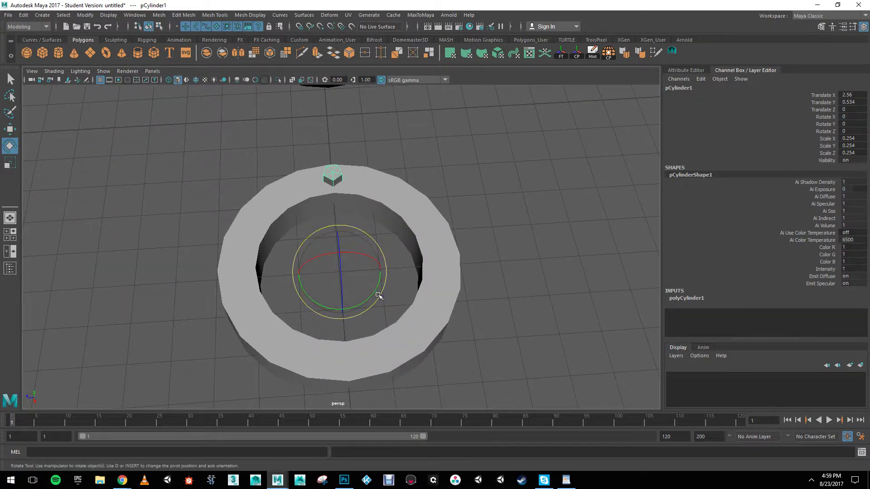
{"action": "key", "text": "ctrl+d"}
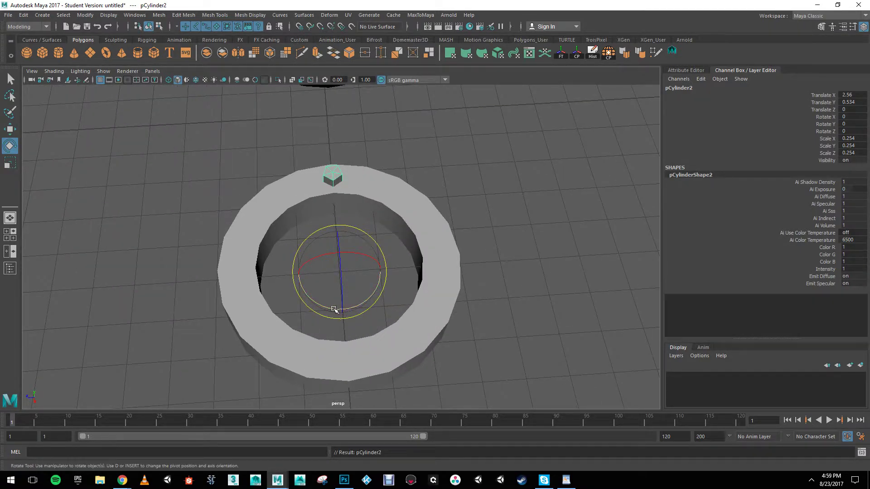
{"action": "left_click_drag", "start_coordinate": [333, 309], "coordinate": [309, 304]}
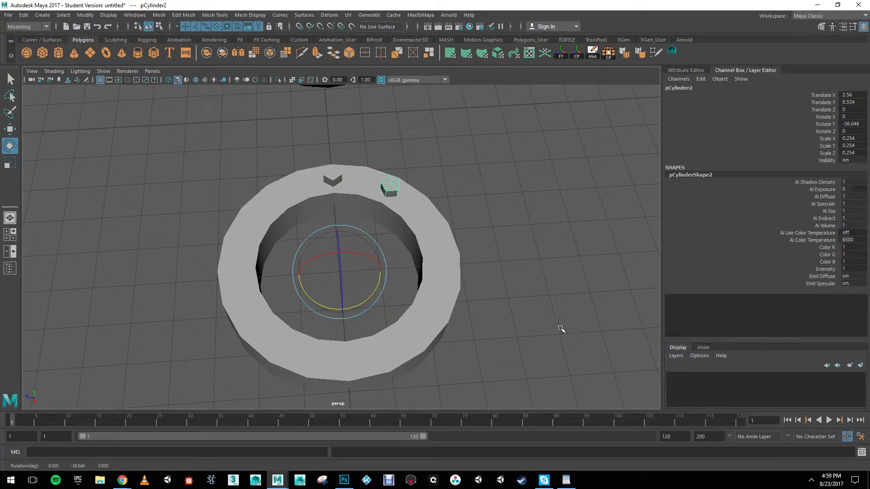
Step: Repeat the duplicate with its rotation five times to distribute more bolts around the ring
{"action": "key", "text": "shift+d"}
{"action": "key", "text": "shift+d"}
{"action": "key", "text": "shift+d"}
{"action": "key", "text": "shift+d"}
{"action": "key", "text": "shift+d"}
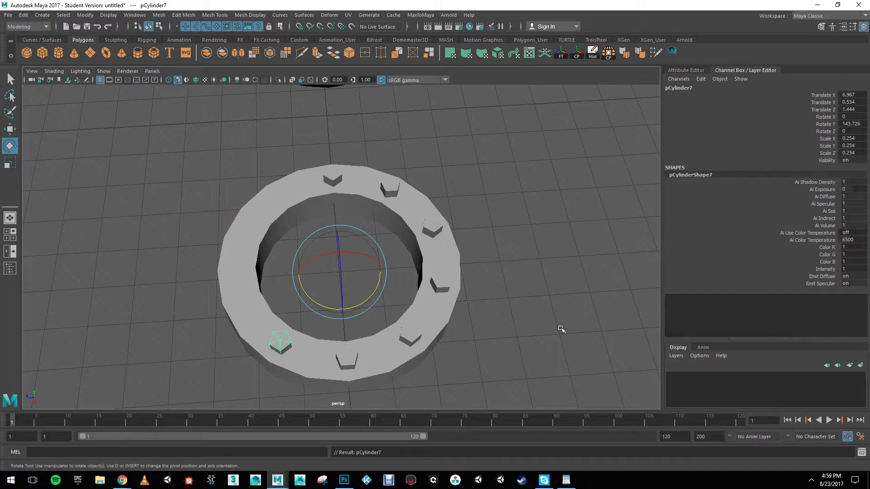
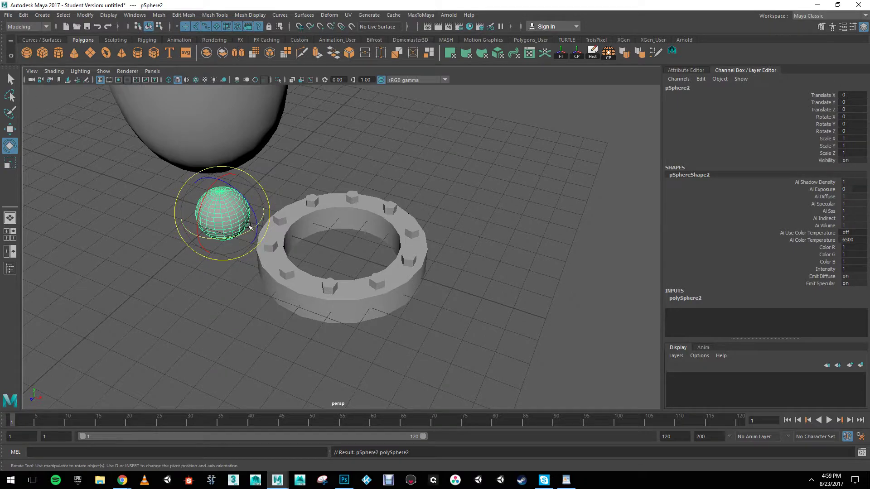
Step: Centre the new sphere in the ring at X 5 and scale it to 2.095 in X and Z and 1.47 in Y
{"action": "left_click_drag", "start_coordinate": [258, 226], "coordinate": [398, 260]}
{"action": "key", "text": "r"}
{"action": "left_click_drag", "start_coordinate": [366, 294], "coordinate": [340, 219], "text": "alt"}
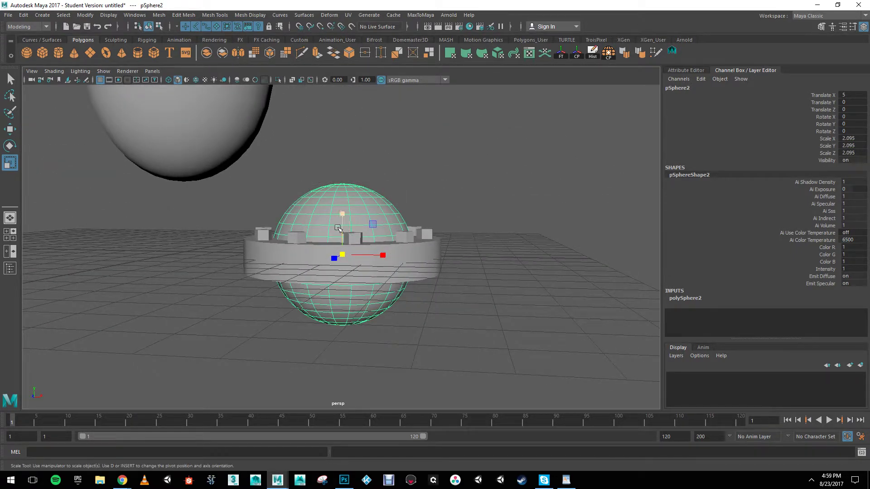
{"action": "left_click_drag", "start_coordinate": [341, 214], "coordinate": [338, 236]}
{"action": "left_click_drag", "start_coordinate": [322, 202], "coordinate": [311, 182], "text": "alt"}
{"action": "left_click_drag", "start_coordinate": [381, 193], "coordinate": [327, 196], "text": "alt"}
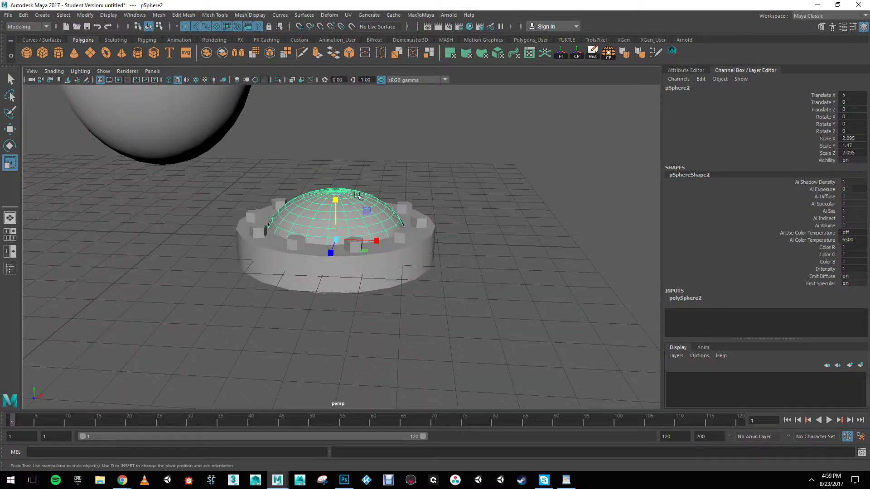
Step: Isolate the flattened sphere in the viewport, hiding the ring, bolts and body
{"action": "left_click_drag", "start_coordinate": [350, 259], "coordinate": [264, 283], "text": "alt"}
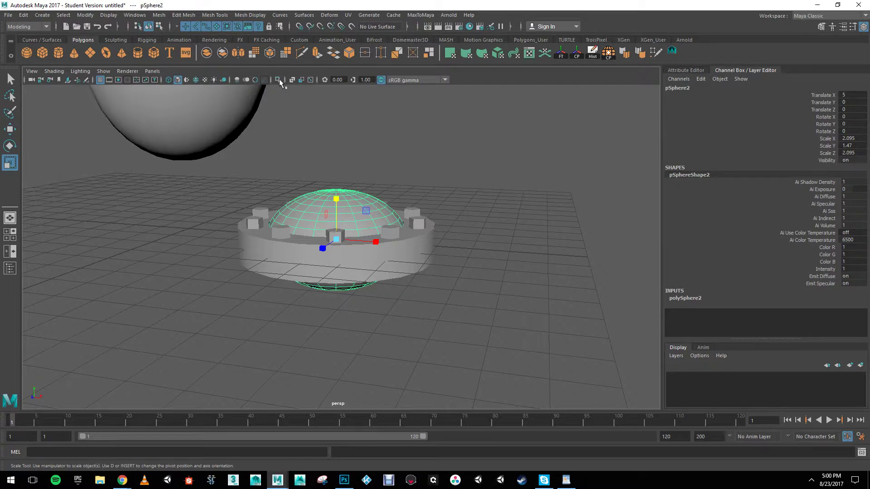
{"action": "left_click", "coordinate": [393, 155]}
{"action": "left_click", "coordinate": [357, 199]}
{"action": "left_click", "coordinate": [279, 80]}
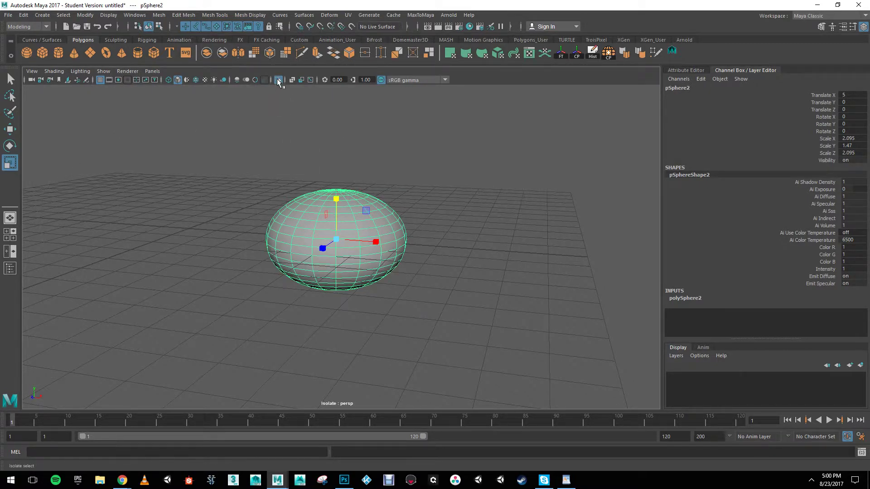
{"action": "left_click", "coordinate": [278, 80]}
{"action": "left_click", "coordinate": [278, 80]}
Step: Delete the loop of faces just below the sphere's equator to separate its two halves
{"action": "scroll", "coordinate": [394, 249], "scroll_direction": "up", "scroll_amount": 3}
{"action": "left_click_drag", "start_coordinate": [394, 249], "coordinate": [403, 224], "text": "alt"}
{"action": "right_click_drag", "start_coordinate": [401, 216], "coordinate": [400, 240]}
{"action": "middle_click_drag", "start_coordinate": [398, 271], "coordinate": [399, 257], "text": "alt"}
{"action": "right_click_drag", "start_coordinate": [399, 257], "coordinate": [428, 261], "text": "alt"}
{"action": "left_click_drag", "start_coordinate": [428, 263], "coordinate": [392, 252], "text": "alt"}
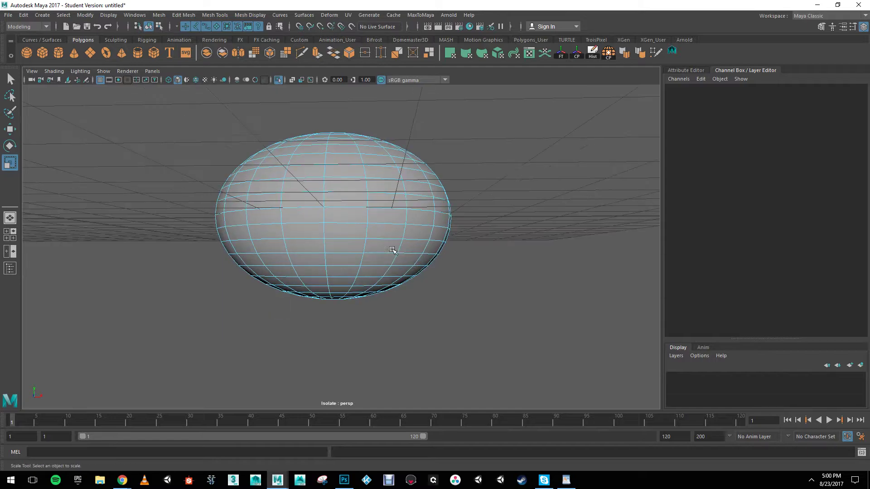
{"action": "left_click", "coordinate": [385, 218]}
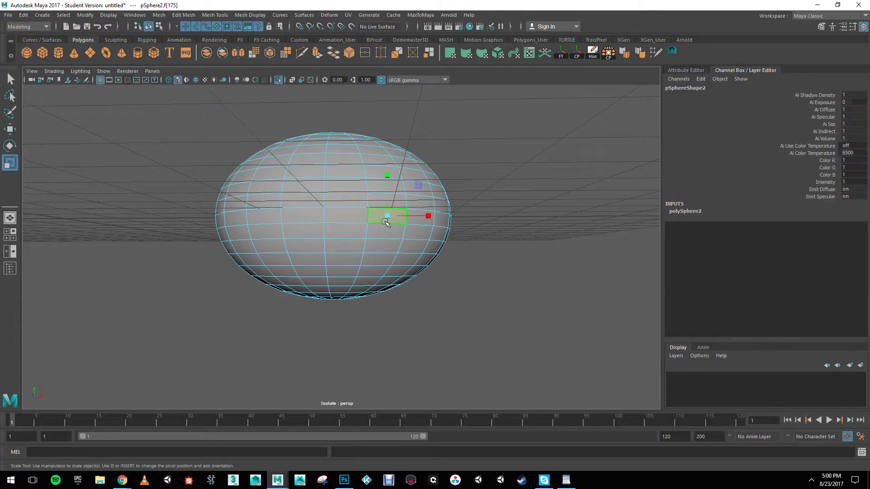
{"action": "double_click", "coordinate": [357, 216], "text": "shift"}
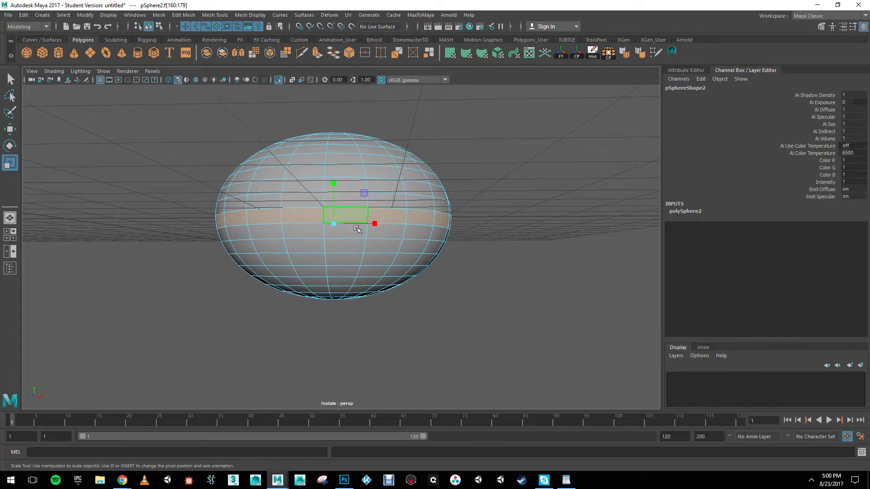
{"action": "key", "text": "Delete"}
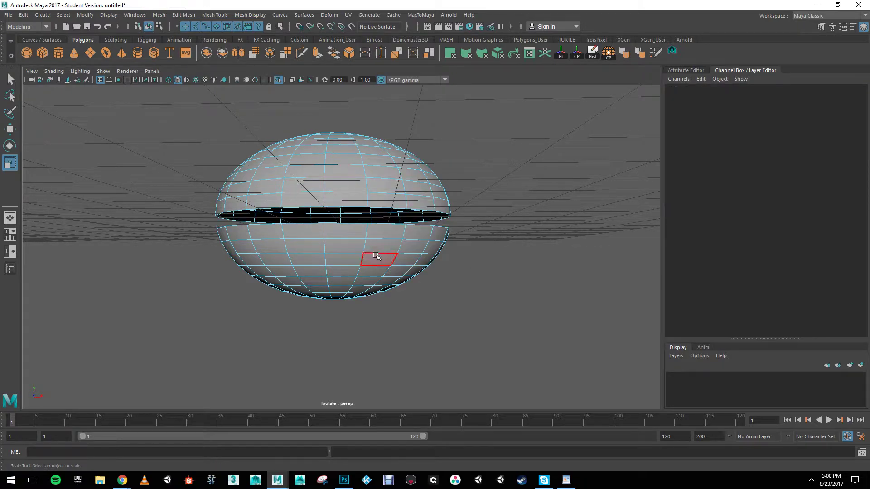
Step: Delete all faces of the sphere's lower half and show the rest of the scene again
{"action": "left_click", "coordinate": [375, 257]}
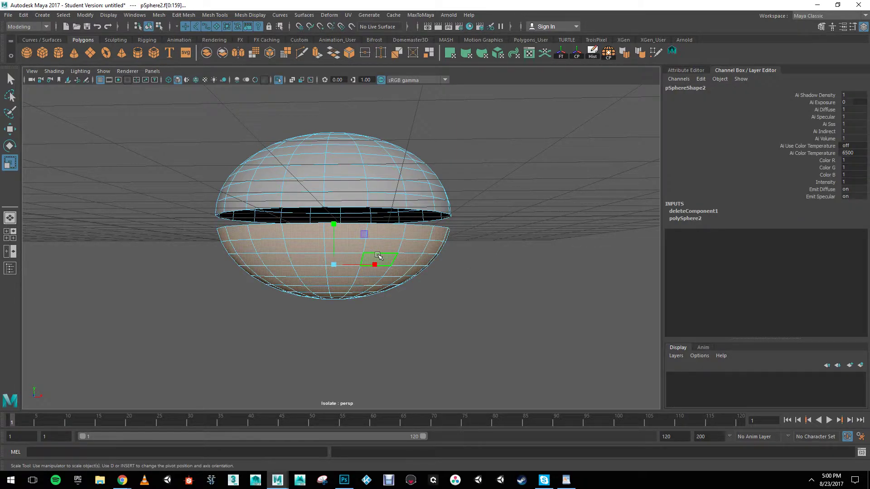
{"action": "key", "text": "Delete"}
{"action": "left_click_drag", "start_coordinate": [363, 208], "coordinate": [345, 153], "text": "alt"}
{"action": "right_click_drag", "start_coordinate": [345, 153], "coordinate": [385, 138]}
{"action": "scroll", "coordinate": [387, 207], "scroll_direction": "down", "scroll_amount": 5}
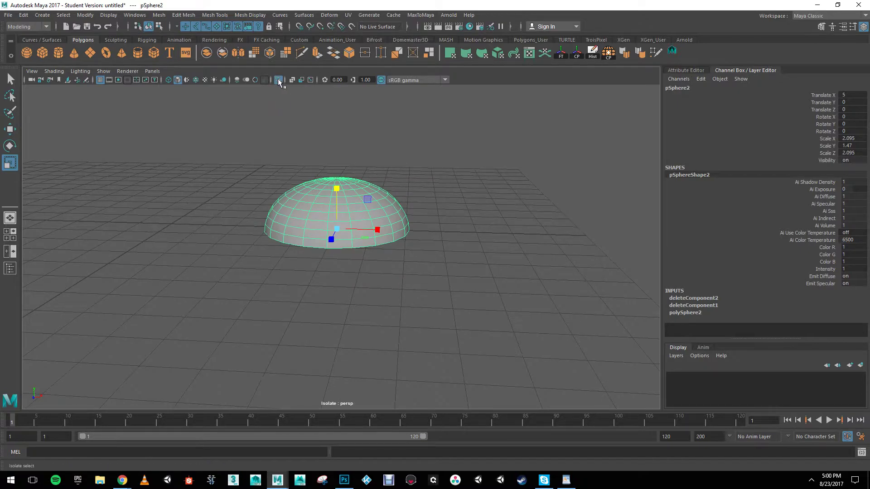
{"action": "left_click", "coordinate": [278, 80]}
Step: Combine the ring, all the bolts and the dome into a single mesh
{"action": "left_click_drag", "start_coordinate": [289, 268], "coordinate": [349, 265], "text": "alt"}
{"action": "left_click_drag", "start_coordinate": [223, 205], "coordinate": [231, 207], "text": "alt"}
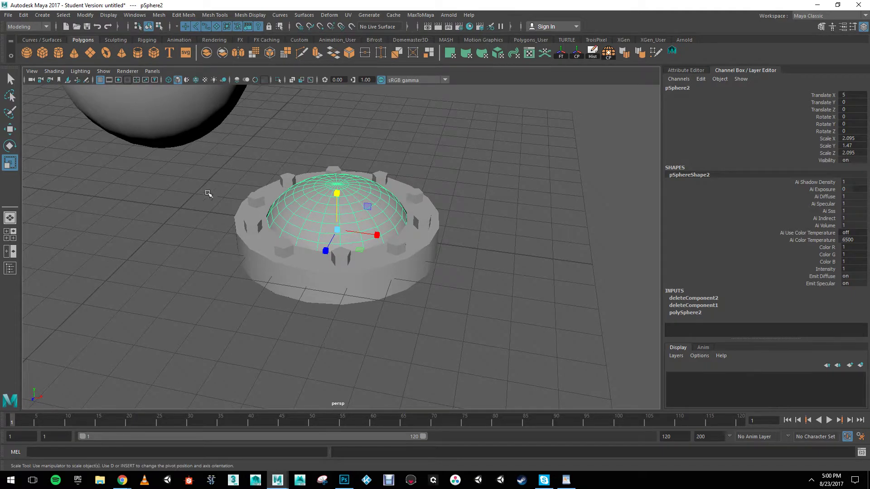
{"action": "left_click_drag", "start_coordinate": [205, 181], "coordinate": [178, 181], "text": "alt"}
{"action": "left_click", "coordinate": [485, 167]}
{"action": "left_click_drag", "start_coordinate": [481, 259], "coordinate": [497, 231], "text": "alt"}
{"action": "left_click_drag", "start_coordinate": [216, 152], "coordinate": [490, 300]}
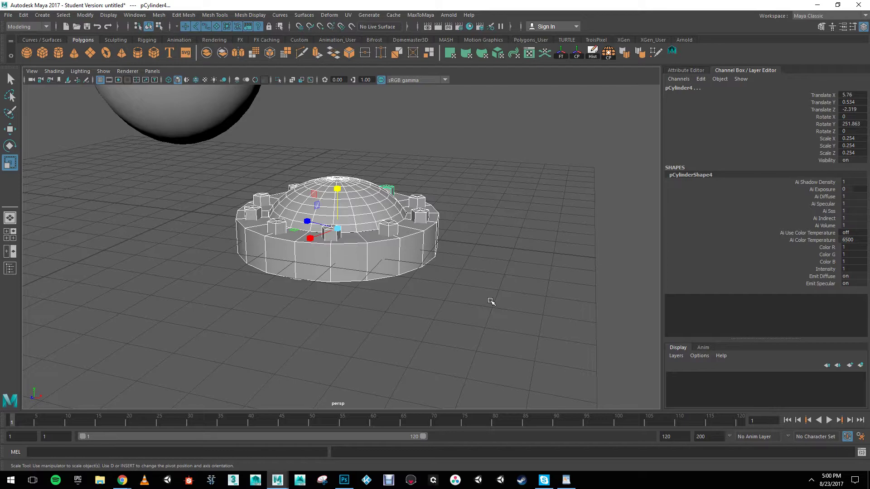
{"action": "left_click", "coordinate": [206, 53]}
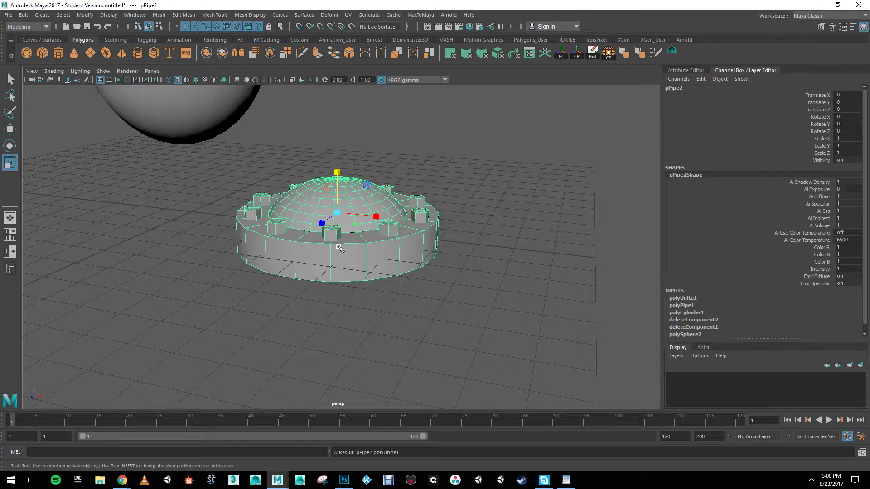
Step: Raise the combined porthole to Y 15.86, level with the upper part of the tall body
{"action": "key", "text": "w"}
{"action": "right_click_drag", "start_coordinate": [338, 247], "coordinate": [334, 227], "text": "alt"}
{"action": "left_click_drag", "start_coordinate": [394, 253], "coordinate": [361, 285], "text": "alt"}
{"action": "right_click_drag", "start_coordinate": [361, 286], "coordinate": [344, 268], "text": "alt"}
{"action": "middle_click_drag", "start_coordinate": [343, 267], "coordinate": [344, 276], "text": "alt"}
{"action": "left_click_drag", "start_coordinate": [345, 240], "coordinate": [352, 104]}
{"action": "middle_click_drag", "start_coordinate": [349, 144], "coordinate": [355, 243], "text": "alt"}
{"action": "left_click_drag", "start_coordinate": [352, 222], "coordinate": [383, 213]}
Step: Rotate the porthole about -77 degrees in Z and shift it to X -2.842 so the dome faces outward from the body
{"action": "key", "text": "e"}
{"action": "left_click_drag", "start_coordinate": [383, 213], "coordinate": [381, 238], "text": "alt"}
{"action": "left_click_drag", "start_coordinate": [396, 133], "coordinate": [402, 135]}
{"action": "key", "text": "w"}
{"action": "left_click_drag", "start_coordinate": [405, 176], "coordinate": [390, 176]}
{"action": "key", "text": "e"}
{"action": "left_click_drag", "start_coordinate": [367, 148], "coordinate": [299, 193]}
Step: Scale the porthole uniformly to 0.373
{"action": "key", "text": "r"}
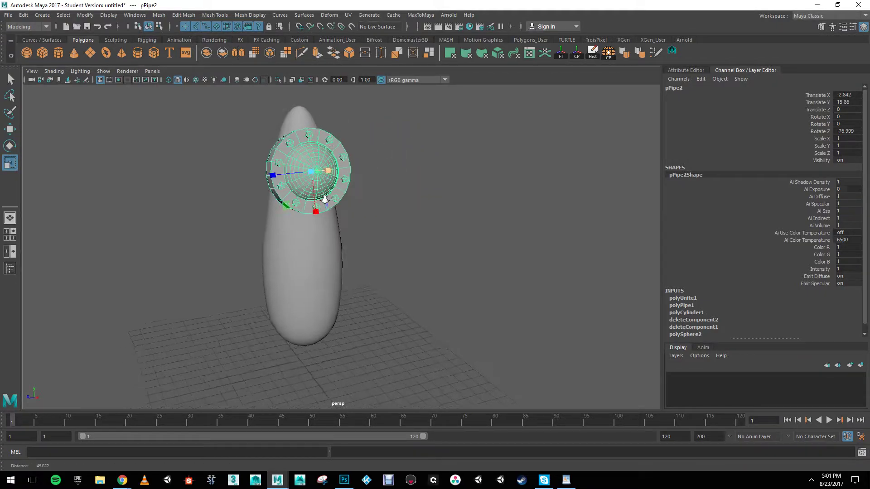
{"action": "scroll", "coordinate": [299, 192], "scroll_direction": "up", "scroll_amount": 3}
{"action": "middle_click_drag", "start_coordinate": [304, 146], "coordinate": [332, 211], "text": "alt"}
{"action": "left_click_drag", "start_coordinate": [335, 214], "coordinate": [286, 227]}
{"action": "left_click", "coordinate": [471, 196]}
{"action": "scroll", "coordinate": [369, 229], "scroll_direction": "up", "scroll_amount": 4}
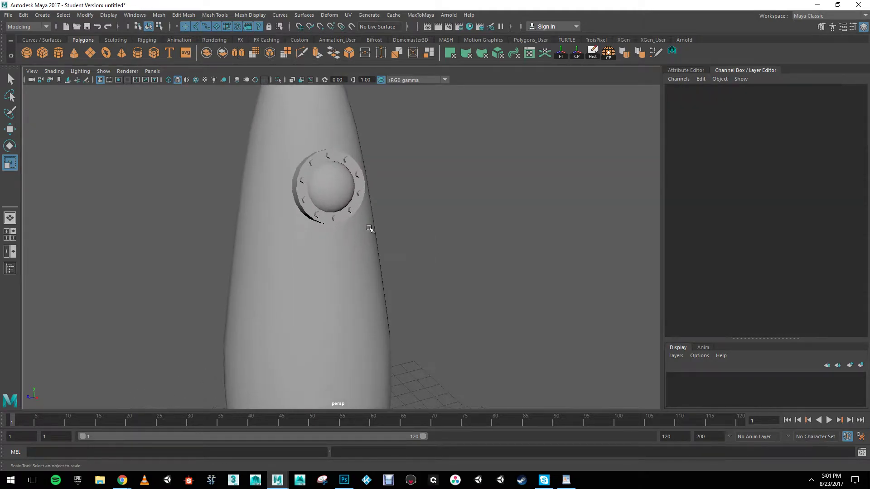
Step: Adjust the porthole's tilt to -79.95 degrees in Z to follow the slope of the body
{"action": "left_click_drag", "start_coordinate": [369, 229], "coordinate": [417, 231], "text": "alt"}
{"action": "left_click", "coordinate": [375, 188]}
{"action": "key", "text": "w"}
{"action": "key", "text": "e"}
{"action": "left_click_drag", "start_coordinate": [413, 143], "coordinate": [356, 180]}
{"action": "key", "text": "w"}
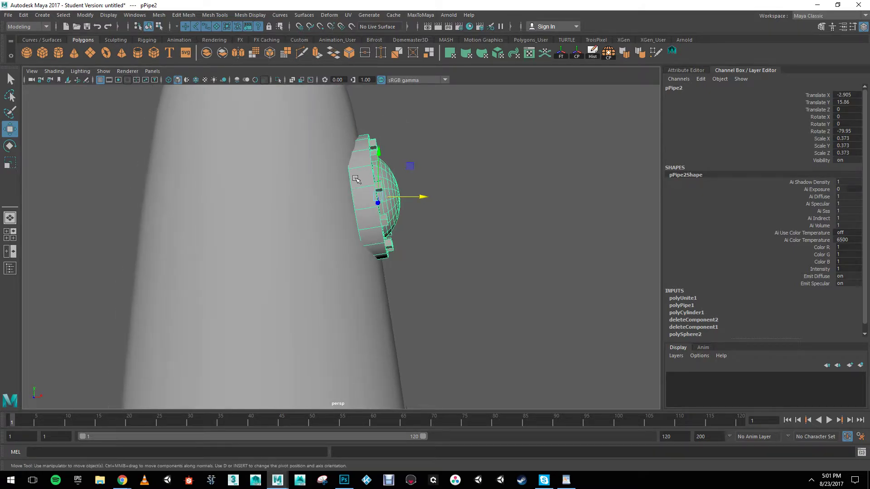
Step: Isolate the porthole and select the full loop of faces on the back of its ring
{"action": "right_click_drag", "start_coordinate": [356, 181], "coordinate": [379, 169]}
{"action": "left_click", "coordinate": [278, 80]}
{"action": "left_click_drag", "start_coordinate": [367, 224], "coordinate": [441, 209], "text": "alt"}
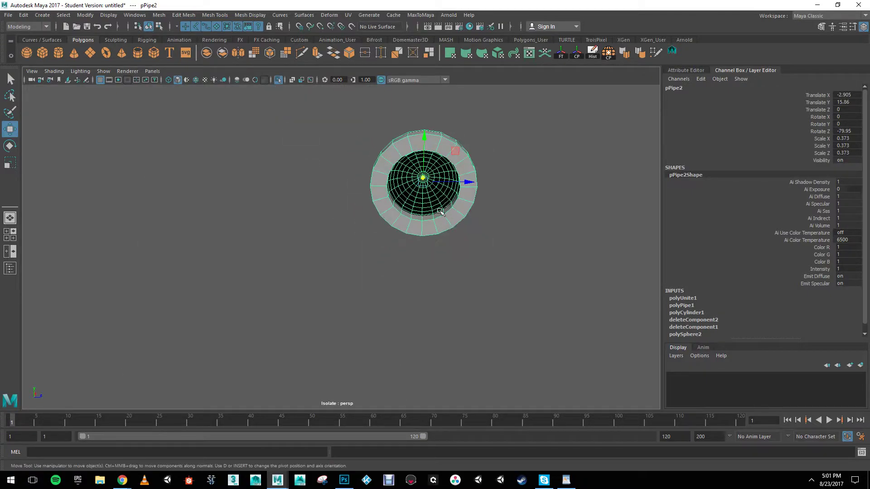
{"action": "middle_click_drag", "start_coordinate": [440, 209], "coordinate": [383, 238], "text": "alt"}
{"action": "right_click_drag", "start_coordinate": [383, 238], "coordinate": [466, 235], "text": "alt"}
{"action": "left_click_drag", "start_coordinate": [466, 235], "coordinate": [462, 226], "text": "alt"}
{"action": "right_click_drag", "start_coordinate": [384, 146], "coordinate": [381, 175]}
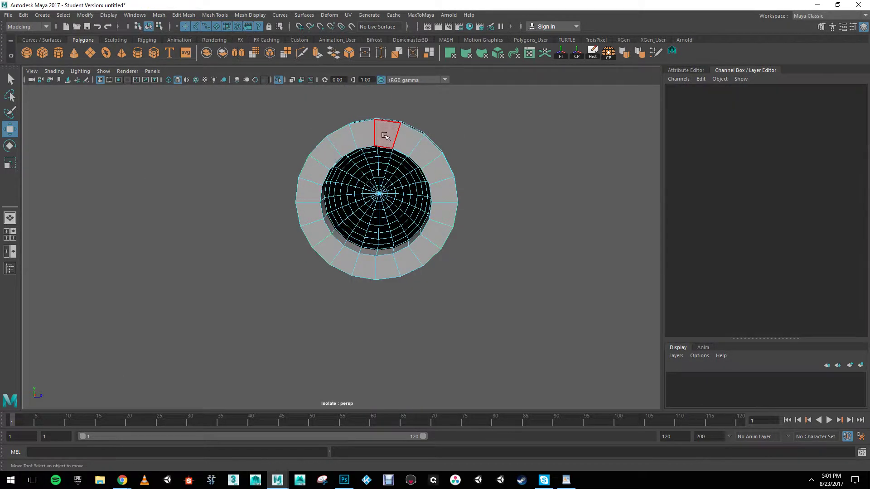
{"action": "left_click", "coordinate": [389, 136]}
{"action": "double_click", "coordinate": [407, 145]}
Step: Show the body again and push the ring's selected back faces along X into it
{"action": "left_click", "coordinate": [278, 81]}
{"action": "left_click_drag", "start_coordinate": [281, 200], "coordinate": [319, 202], "text": "alt"}
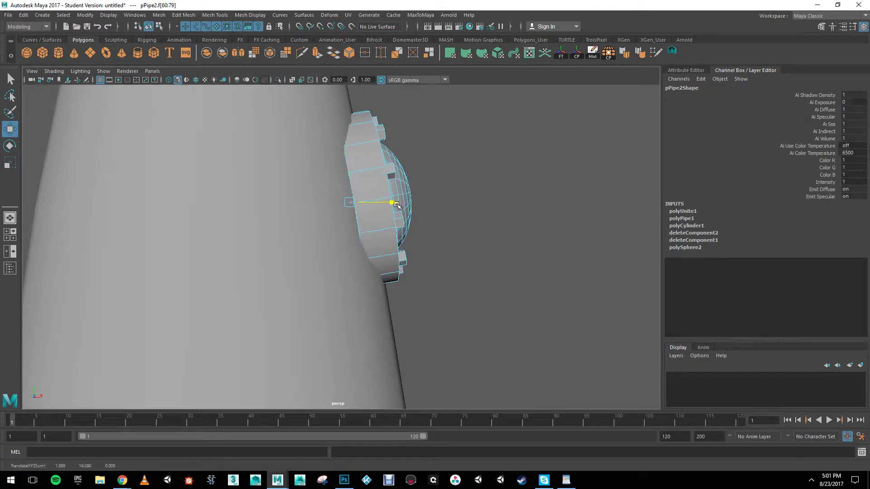
{"action": "left_click_drag", "start_coordinate": [325, 160], "coordinate": [324, 165]}
{"action": "right_click_drag", "start_coordinate": [368, 131], "coordinate": [415, 117]}
{"action": "left_click", "coordinate": [545, 251]}
Step: Duplicate the porthole, move the copy away from the body to X 0.214 and freeze the copy's transformations
{"action": "left_click_drag", "start_coordinate": [546, 251], "coordinate": [398, 249], "text": "alt"}
{"action": "right_click_drag", "start_coordinate": [398, 249], "coordinate": [379, 185], "text": "alt"}
{"action": "left_click", "coordinate": [346, 171]}
{"action": "left_click_drag", "start_coordinate": [346, 170], "coordinate": [379, 208], "text": "alt"}
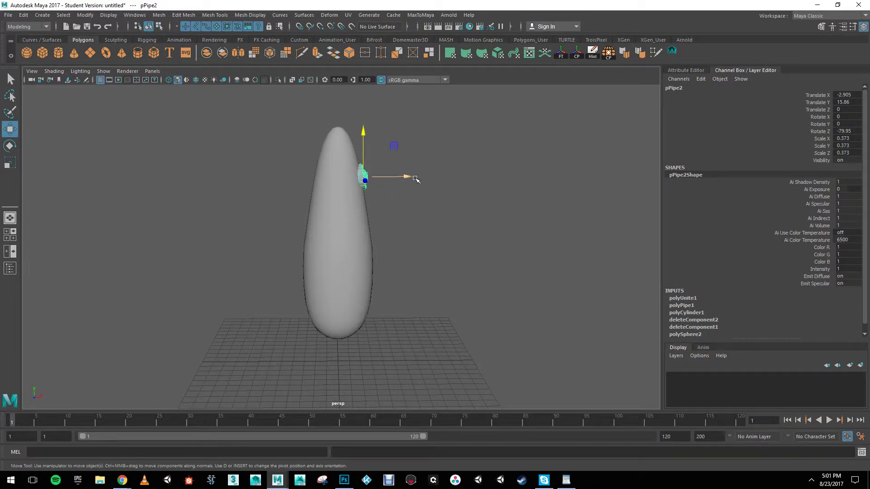
{"action": "key", "text": "ctrl+d"}
{"action": "left_click_drag", "start_coordinate": [406, 177], "coordinate": [447, 177]}
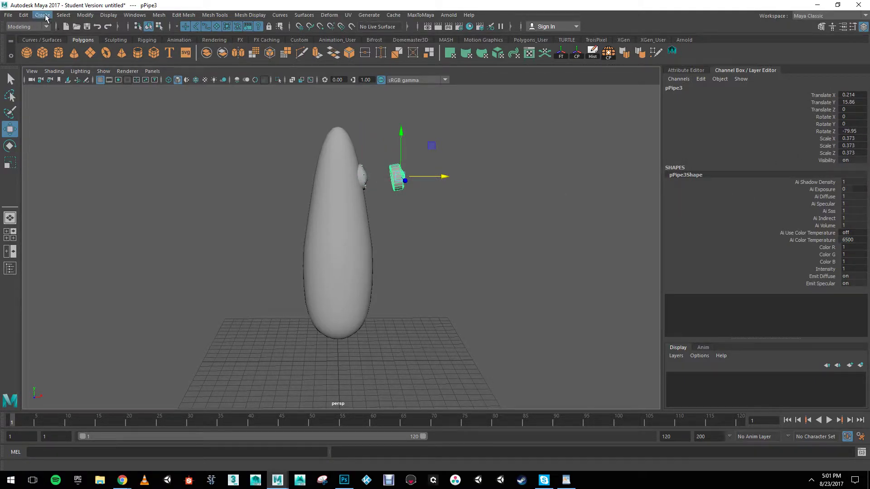
{"action": "left_click", "coordinate": [85, 15]}
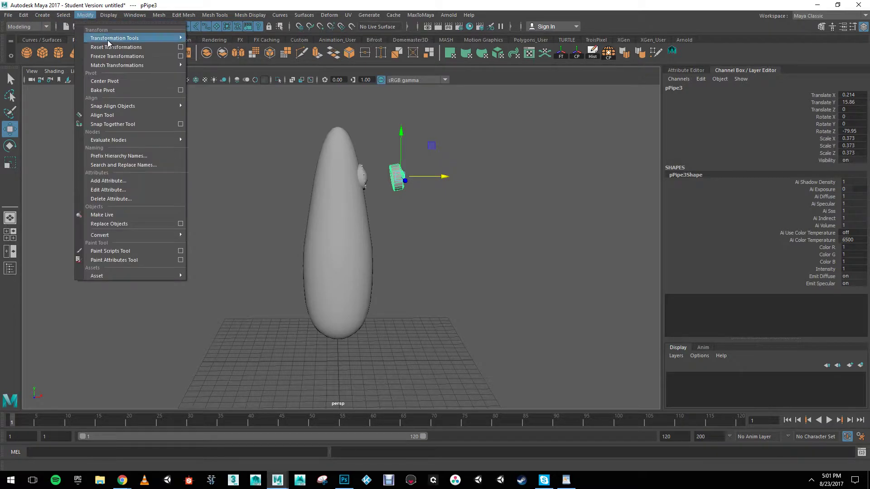
{"action": "left_click", "coordinate": [113, 57]}
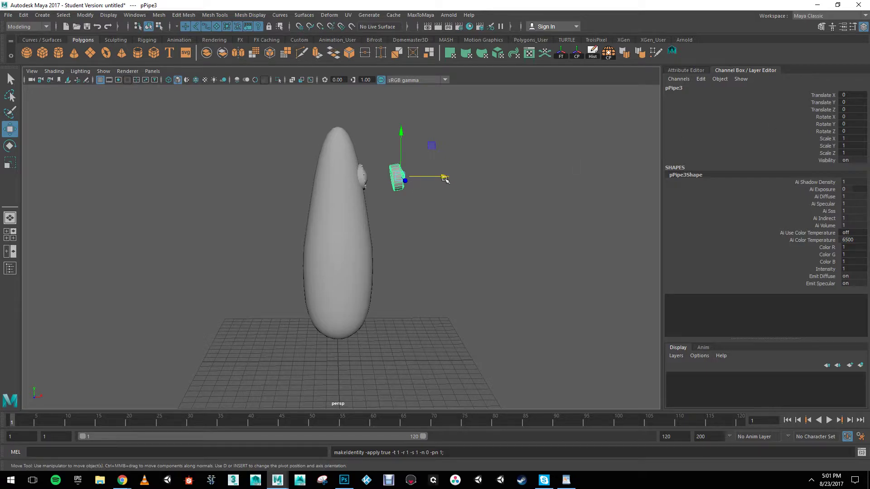
{"action": "left_click_drag", "start_coordinate": [444, 177], "coordinate": [442, 176]}
{"action": "left_click_drag", "start_coordinate": [403, 144], "coordinate": [400, 130]}
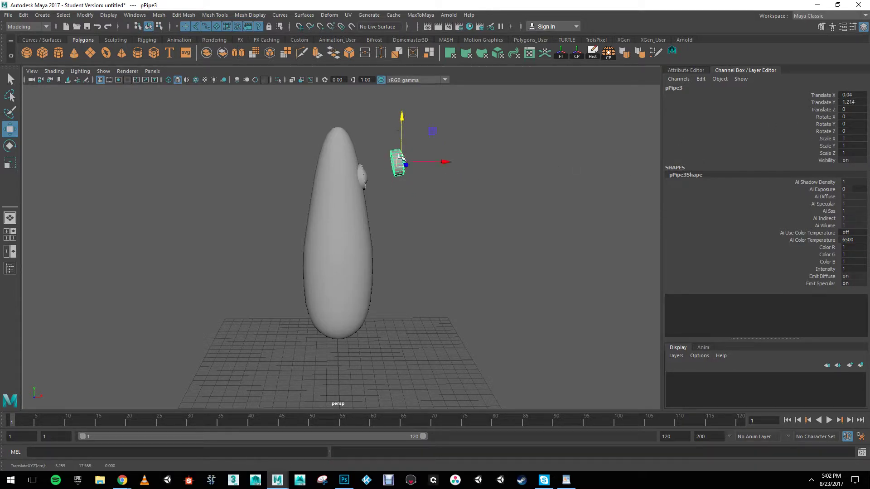
{"action": "left_click_drag", "start_coordinate": [410, 171], "coordinate": [409, 171]}
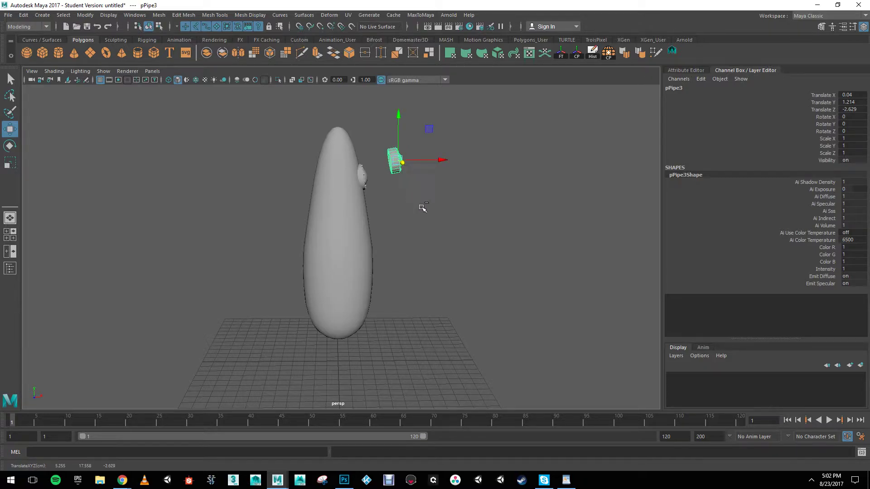
{"action": "key", "text": "ctrl+z"}
{"action": "key", "text": "ctrl+z"}
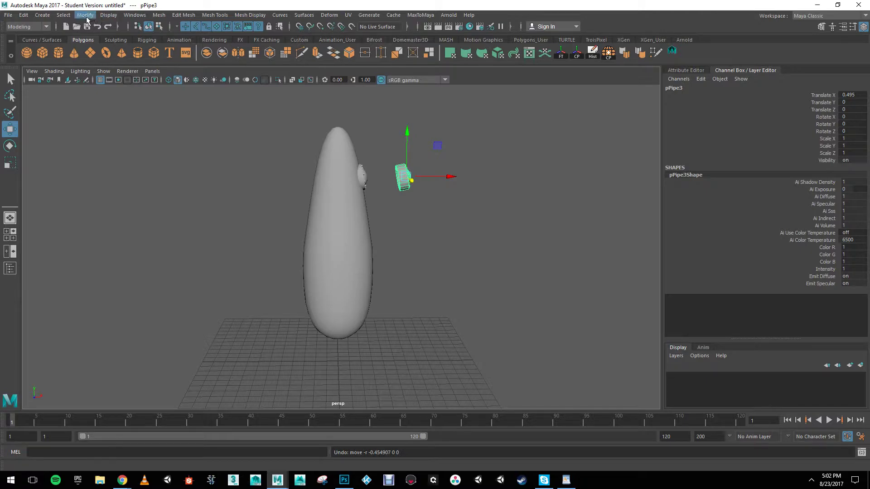
{"action": "key", "text": "ctrl+z"}
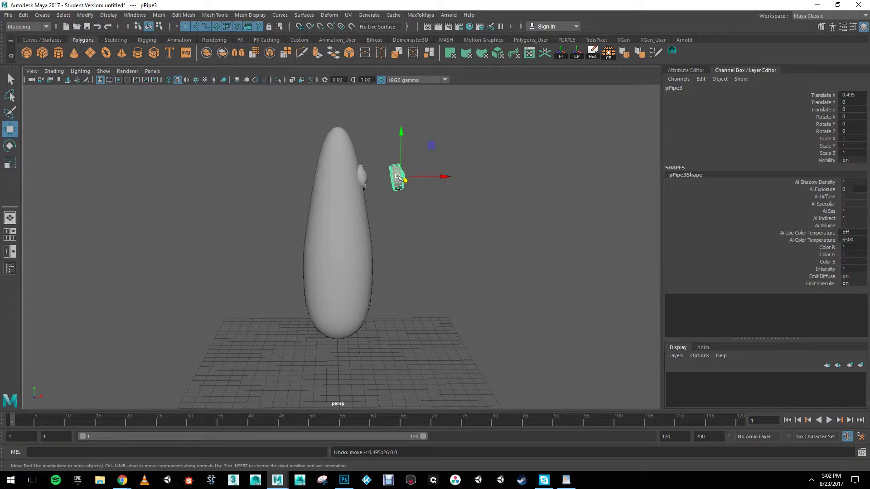
Step: Freeze the transformations of the original porthole attached to the body
{"action": "right_click_drag", "start_coordinate": [403, 178], "coordinate": [442, 197], "text": "alt"}
{"action": "left_click_drag", "start_coordinate": [442, 198], "coordinate": [357, 169], "text": "alt"}
{"action": "left_click", "coordinate": [357, 169]}
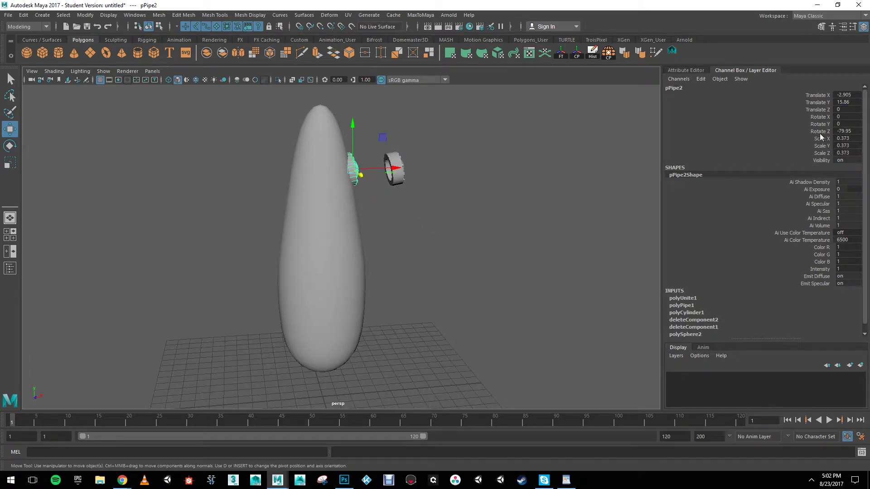
{"action": "left_click_drag", "start_coordinate": [321, 184], "coordinate": [451, 177], "text": "alt"}
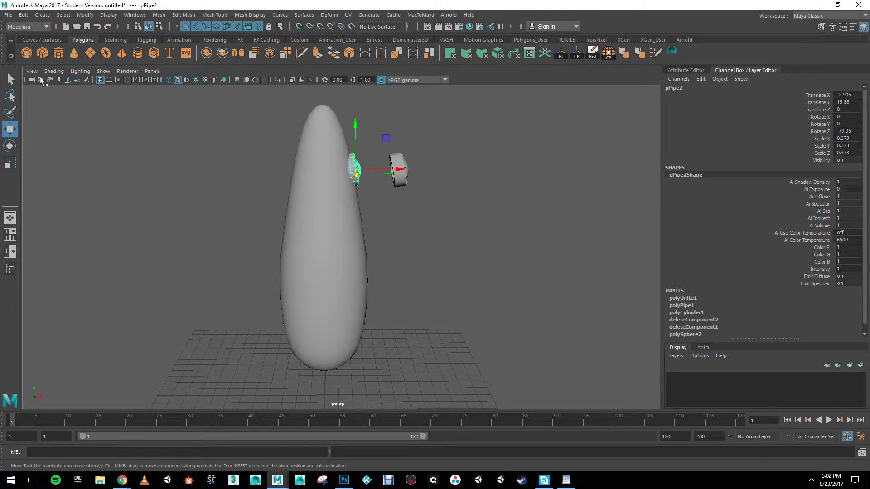
{"action": "left_click", "coordinate": [86, 15]}
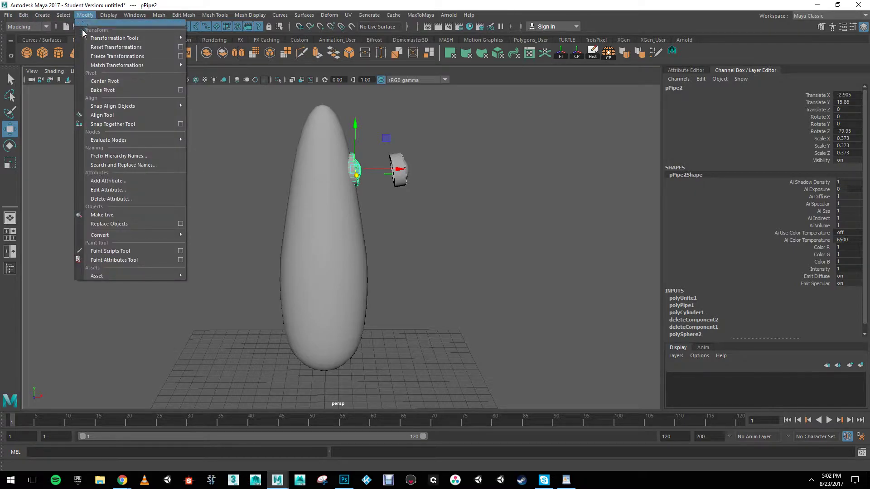
{"action": "left_click", "coordinate": [101, 57]}
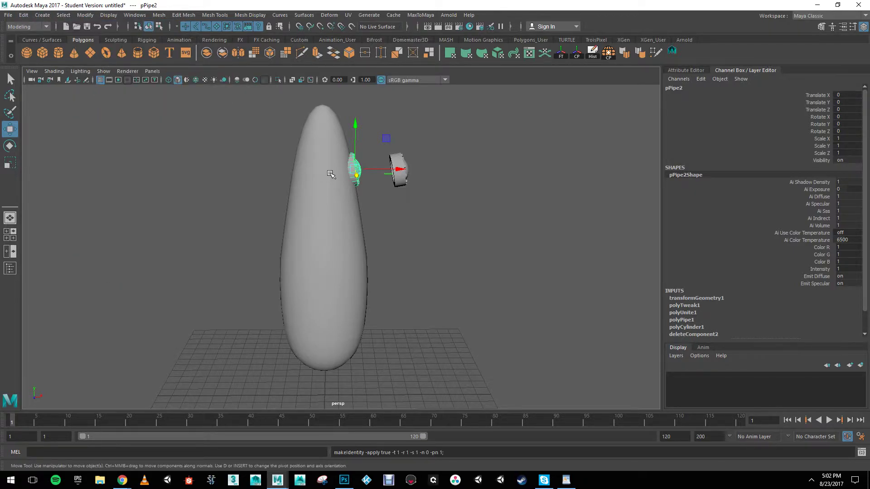
{"action": "left_click_drag", "start_coordinate": [311, 184], "coordinate": [288, 185], "text": "alt"}
Step: Mirror the duplicated porthole by setting its Scale X to -1
{"action": "left_click", "coordinate": [368, 156]}
{"action": "scroll", "coordinate": [377, 186], "scroll_direction": "up", "scroll_amount": 3}
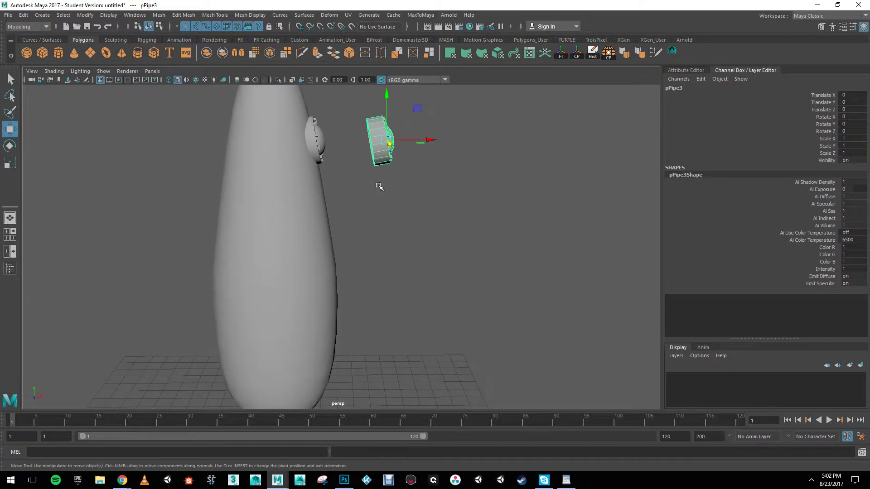
{"action": "left_click_drag", "start_coordinate": [377, 186], "coordinate": [365, 220], "text": "alt"}
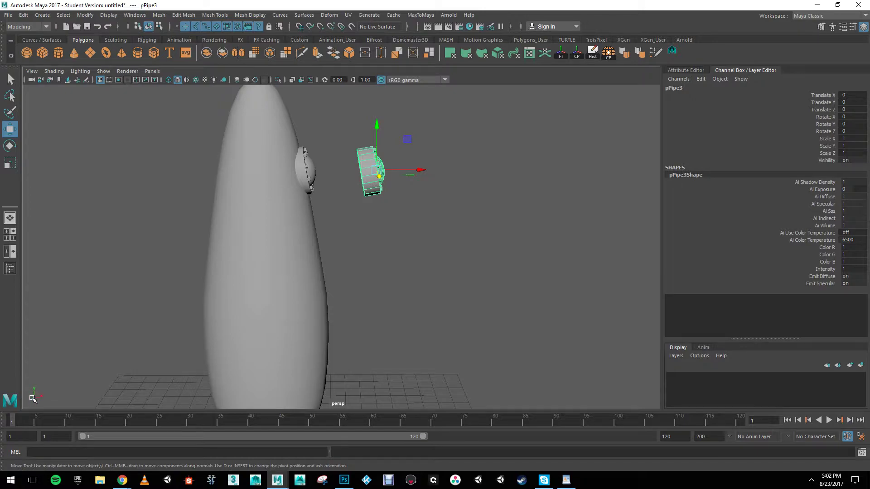
{"action": "double_click", "coordinate": [852, 138]}
{"action": "type", "text": "-1"}
{"action": "key", "text": "Return"}
{"action": "left_click", "coordinate": [410, 199]}
{"action": "left_click", "coordinate": [386, 169]}
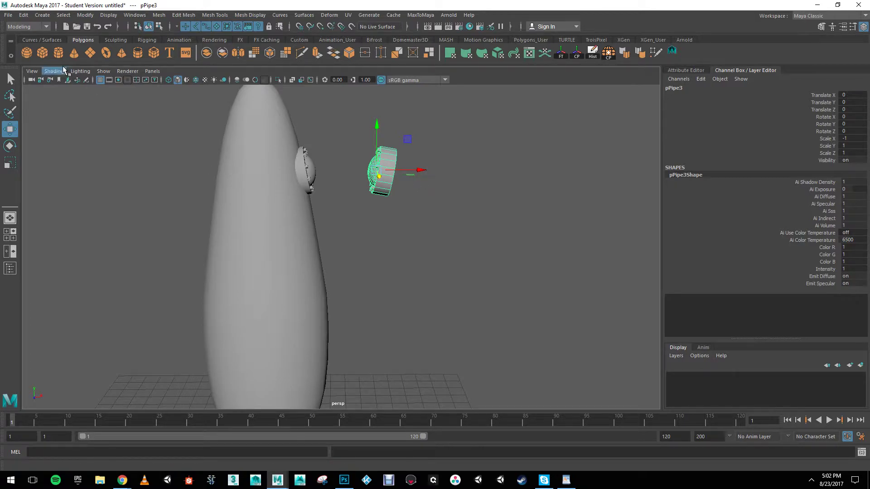
Step: Freeze the mirrored porthole's transformations and move it along X onto the opposite side of the body
{"action": "left_click", "coordinate": [85, 15]}
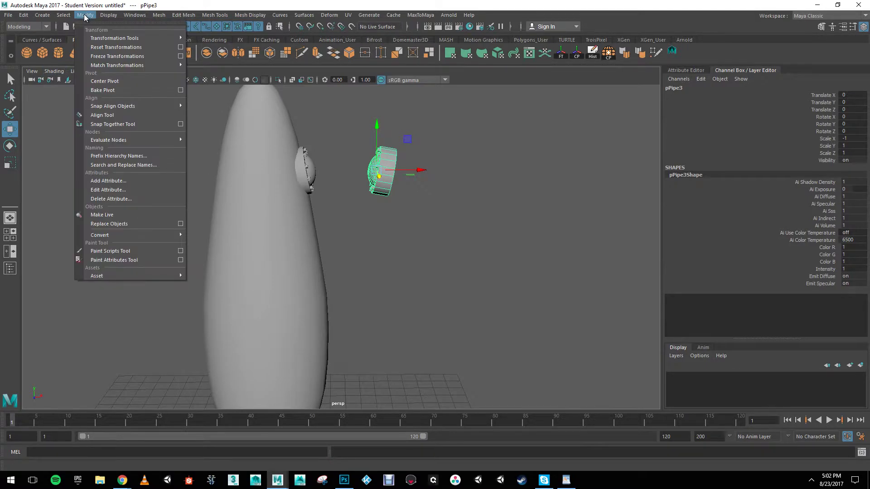
{"action": "left_click", "coordinate": [111, 56]}
{"action": "left_click_drag", "start_coordinate": [421, 170], "coordinate": [253, 171]}
{"action": "left_click", "coordinate": [365, 204]}
{"action": "right_click_drag", "start_coordinate": [365, 204], "coordinate": [287, 183], "text": "alt"}
{"action": "left_click_drag", "start_coordinate": [287, 183], "coordinate": [314, 249], "text": "alt"}
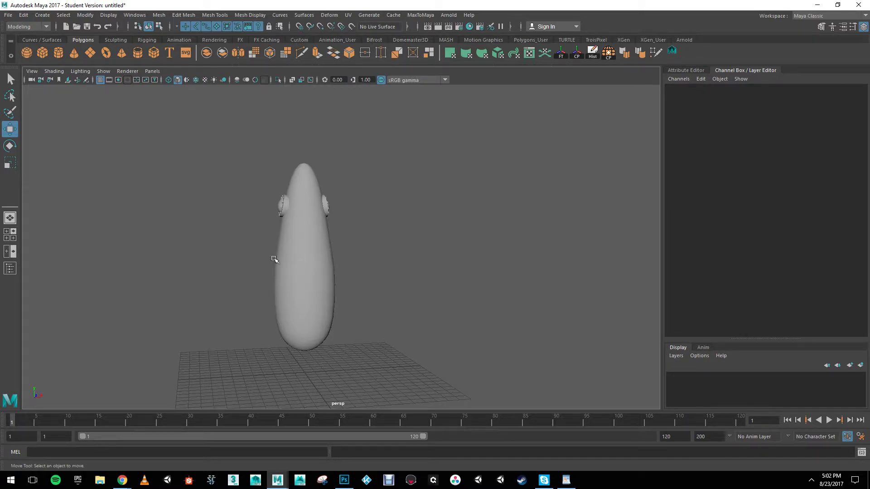
Step: Create a cube, scale it into a flat slab of 8.523 x 0.564 x 3.516, and move it to X 5.476
{"action": "left_click", "coordinate": [40, 54]}
{"action": "key", "text": "f"}
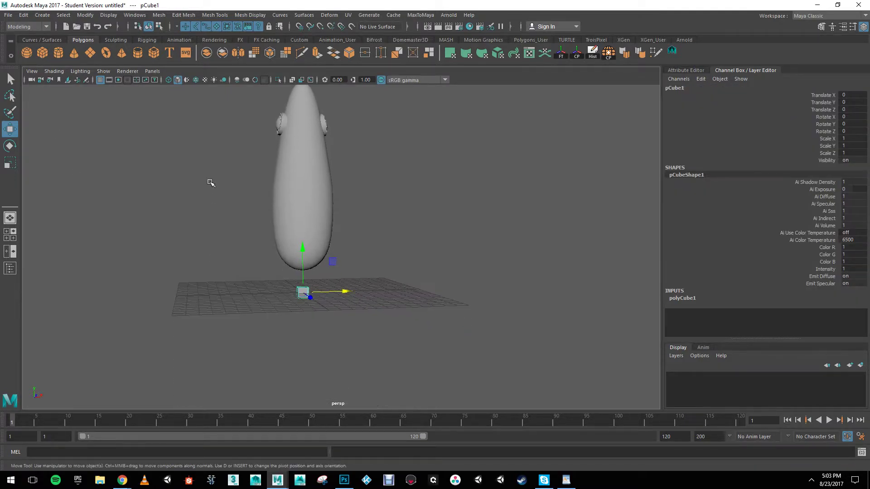
{"action": "key", "text": "e"}
{"action": "key", "text": "r"}
{"action": "left_click_drag", "start_coordinate": [342, 278], "coordinate": [410, 307], "text": "alt"}
{"action": "left_click_drag", "start_coordinate": [342, 265], "coordinate": [385, 272]}
{"action": "left_click_drag", "start_coordinate": [355, 244], "coordinate": [385, 265]}
{"action": "left_click_drag", "start_coordinate": [302, 240], "coordinate": [317, 297]}
{"action": "key", "text": "w"}
{"action": "left_click_drag", "start_coordinate": [336, 255], "coordinate": [482, 259]}
{"action": "middle_click_drag", "start_coordinate": [430, 238], "coordinate": [338, 237], "text": "alt"}
{"action": "left_click_drag", "start_coordinate": [337, 238], "coordinate": [311, 246], "text": "alt"}
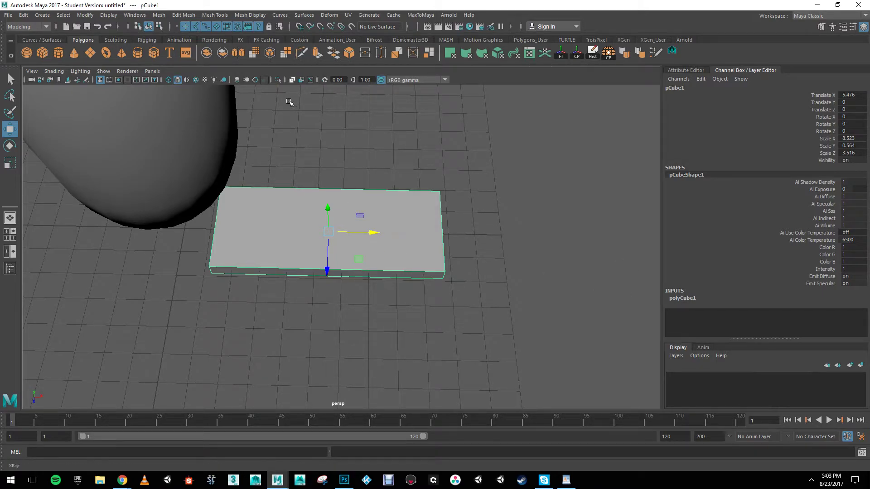
Step: Try to divide the slab along its length with four crosswise edge loops using Multi-Cut
{"action": "left_click_drag", "start_coordinate": [295, 173], "coordinate": [315, 168], "text": "alt"}
{"action": "scroll", "coordinate": [314, 168], "scroll_direction": "up", "scroll_amount": 2}
{"action": "middle_click_drag", "start_coordinate": [315, 168], "coordinate": [340, 160], "text": "alt"}
{"action": "left_click", "coordinate": [213, 267]}
{"action": "key", "text": "Escape"}
{"action": "left_click", "coordinate": [250, 267]}
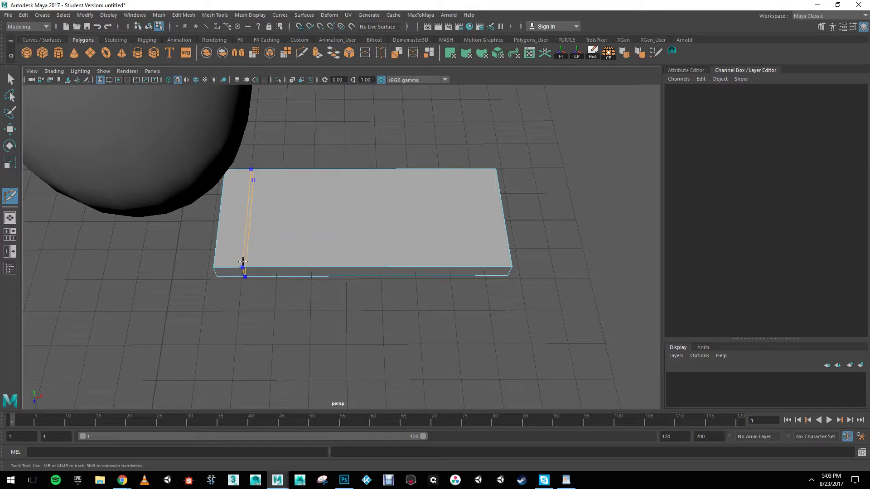
{"action": "left_click", "coordinate": [266, 263], "text": "ctrl"}
{"action": "left_click", "coordinate": [323, 268], "text": "ctrl"}
{"action": "left_click", "coordinate": [385, 266], "text": "ctrl"}
{"action": "left_click", "coordinate": [452, 264], "text": "ctrl"}
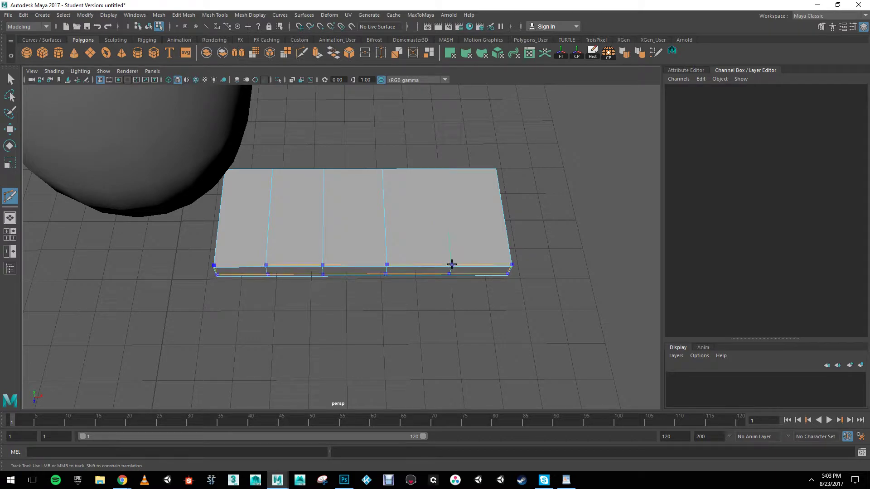
Step: Undo the edge loops cut across the slab
{"action": "double_click", "coordinate": [383, 216]}
{"action": "key", "text": "w"}
{"action": "right_click_drag", "start_coordinate": [378, 211], "coordinate": [411, 200]}
{"action": "left_click_drag", "start_coordinate": [411, 177], "coordinate": [362, 221], "text": "alt"}
{"action": "middle_click_drag", "start_coordinate": [363, 221], "coordinate": [360, 220], "text": "alt"}
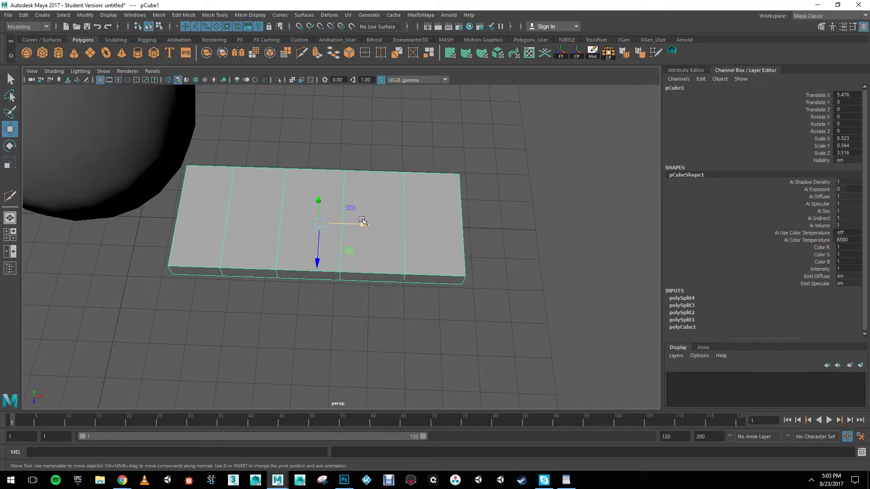
{"action": "key", "text": "ctrl+z"}
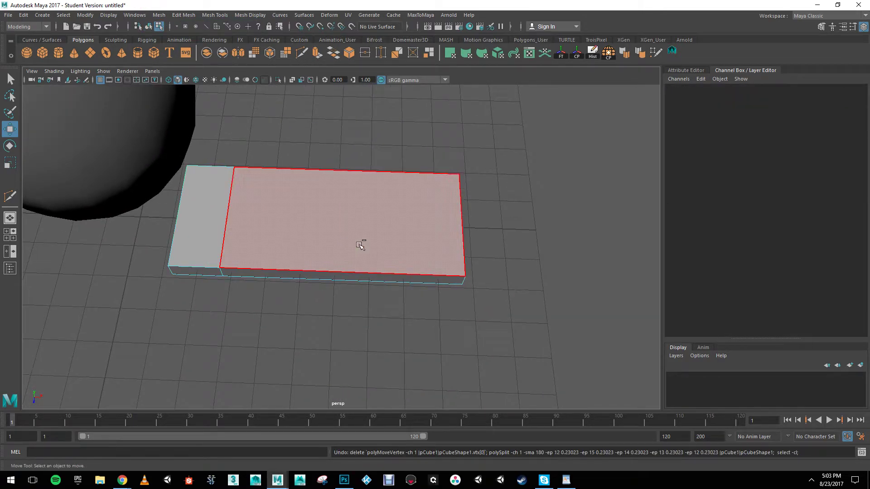
Step: Taper the slab by scaling the vertices of its outer end closer together along Z
{"action": "right_click", "coordinate": [381, 221]}
{"action": "right_click_drag", "start_coordinate": [374, 219], "coordinate": [338, 221]}
{"action": "left_click_drag", "start_coordinate": [380, 115], "coordinate": [537, 387]}
{"action": "middle_click_drag", "start_coordinate": [456, 298], "coordinate": [394, 303], "text": "alt"}
{"action": "key", "text": "e"}
{"action": "key", "text": "r"}
{"action": "left_click_drag", "start_coordinate": [397, 265], "coordinate": [393, 233]}
Step: Thin the tapered slab by scaling the whole object to 0.394 in Y
{"action": "middle_click_drag", "start_coordinate": [319, 247], "coordinate": [372, 254], "text": "alt"}
{"action": "left_click_drag", "start_coordinate": [334, 239], "coordinate": [266, 275], "text": "alt"}
{"action": "right_click_drag", "start_coordinate": [266, 275], "coordinate": [313, 216]}
{"action": "key", "text": "e"}
{"action": "key", "text": "r"}
{"action": "left_click_drag", "start_coordinate": [300, 254], "coordinate": [300, 265]}
{"action": "middle_click_drag", "start_coordinate": [329, 284], "coordinate": [335, 282], "text": "alt"}
{"action": "left_click_drag", "start_coordinate": [335, 282], "coordinate": [296, 311], "text": "alt"}
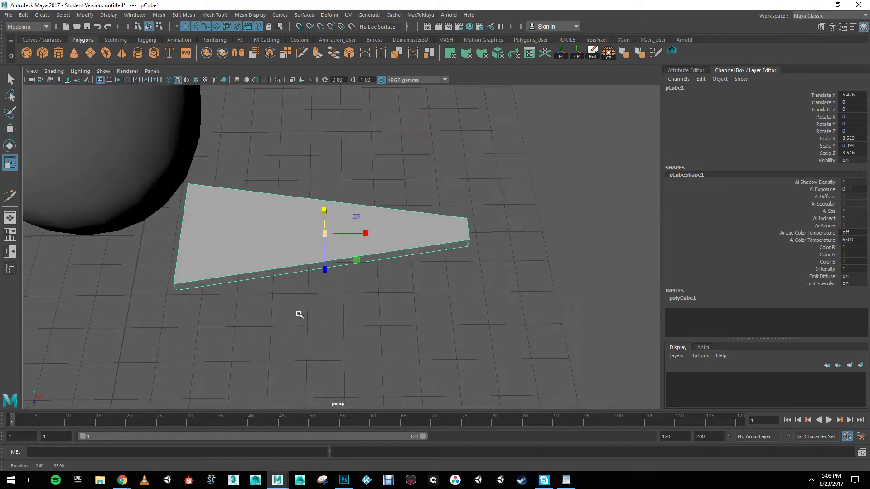
Step: Cut five crosswise edge loops with Multi-Cut to divide the tapered slab into six sections along its length
{"action": "left_click", "coordinate": [301, 53]}
{"action": "left_click", "coordinate": [192, 189]}
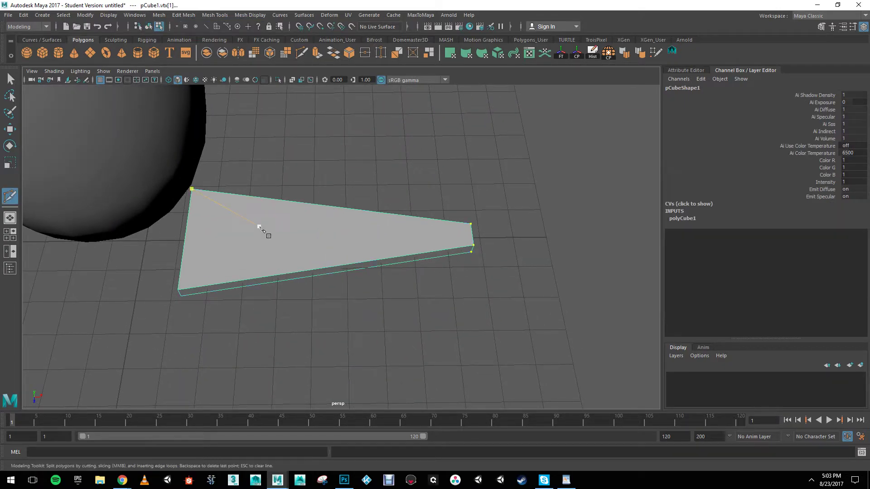
{"action": "left_click", "coordinate": [236, 282], "text": "ctrl"}
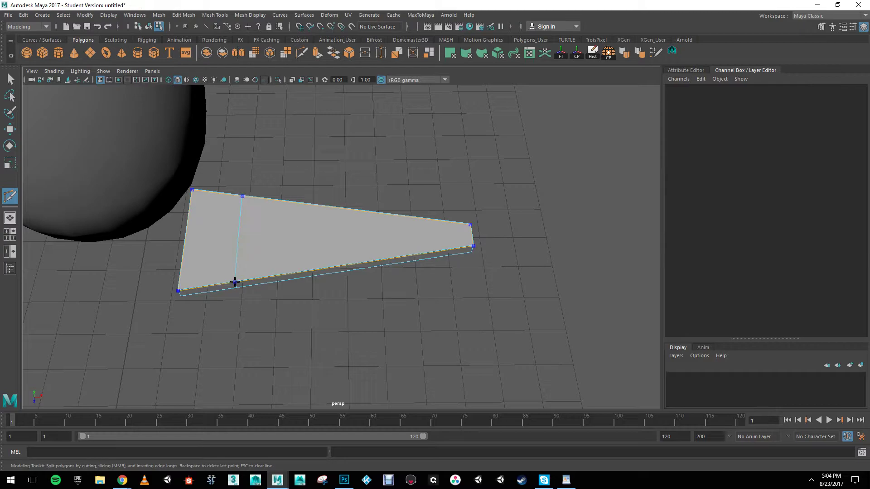
{"action": "left_click", "coordinate": [284, 279], "text": "ctrl"}
{"action": "left_click", "coordinate": [326, 262], "text": "ctrl"}
{"action": "left_click", "coordinate": [377, 257], "text": "ctrl"}
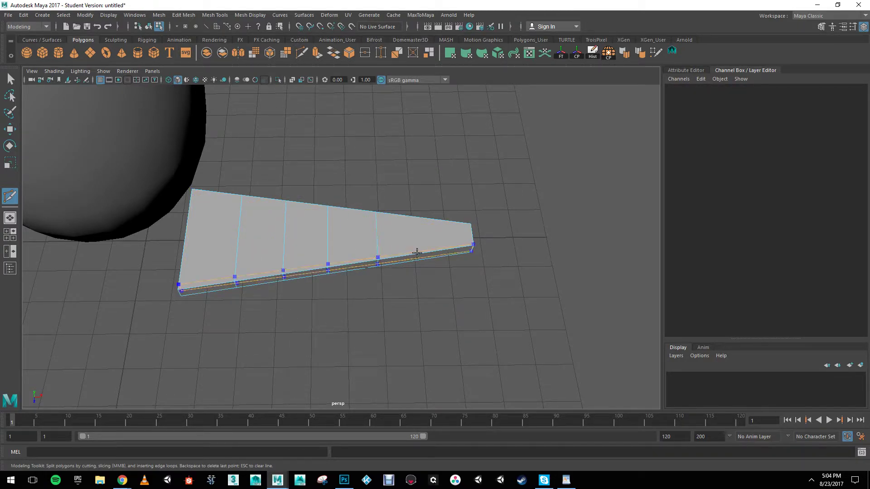
{"action": "left_click", "coordinate": [425, 252], "text": "ctrl"}
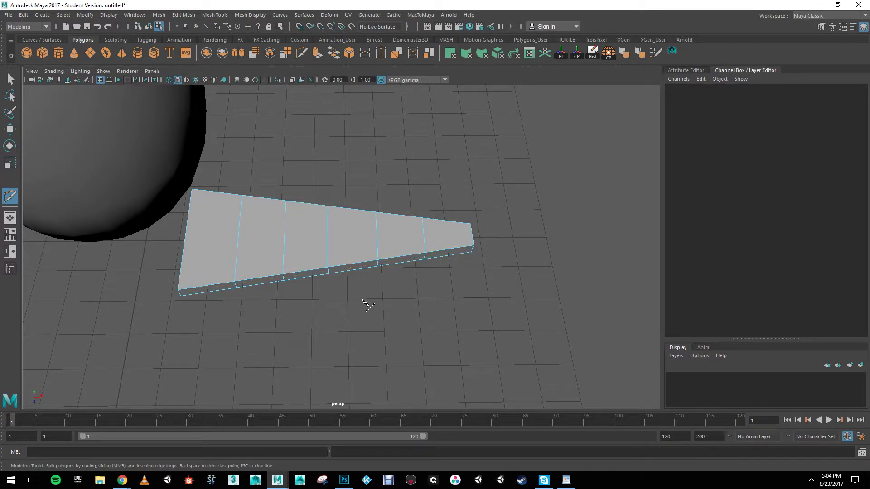
{"action": "key", "text": "w"}
{"action": "left_click_drag", "start_coordinate": [334, 287], "coordinate": [319, 272], "text": "alt"}
{"action": "right_click_drag", "start_coordinate": [320, 271], "coordinate": [409, 276], "text": "alt"}
{"action": "left_click_drag", "start_coordinate": [410, 276], "coordinate": [399, 294], "text": "alt"}
{"action": "middle_click_drag", "start_coordinate": [398, 294], "coordinate": [346, 219], "text": "alt"}
{"action": "right_click_drag", "start_coordinate": [340, 210], "coordinate": [366, 197]}
{"action": "left_click_drag", "start_coordinate": [350, 218], "coordinate": [359, 245], "text": "alt"}
{"action": "right_click_drag", "start_coordinate": [359, 246], "coordinate": [394, 243], "text": "alt"}
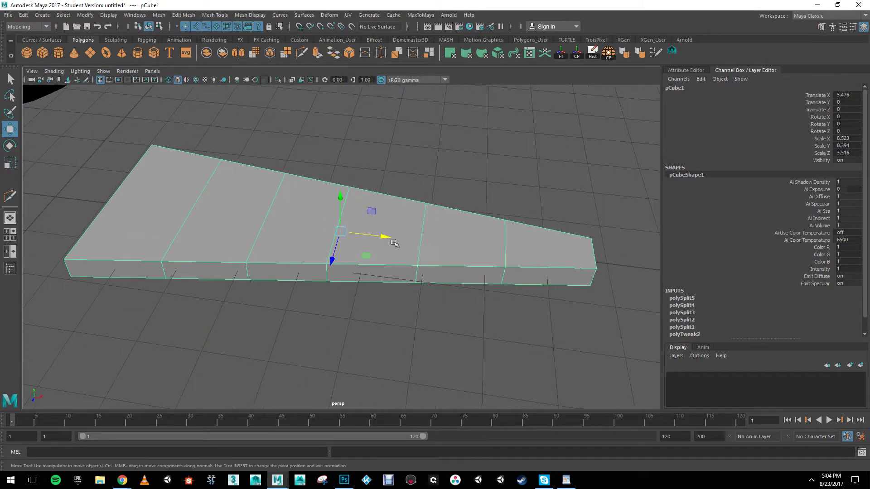
{"action": "left_click_drag", "start_coordinate": [394, 243], "coordinate": [377, 280], "text": "alt"}
{"action": "middle_click_drag", "start_coordinate": [279, 263], "coordinate": [347, 285], "text": "alt"}
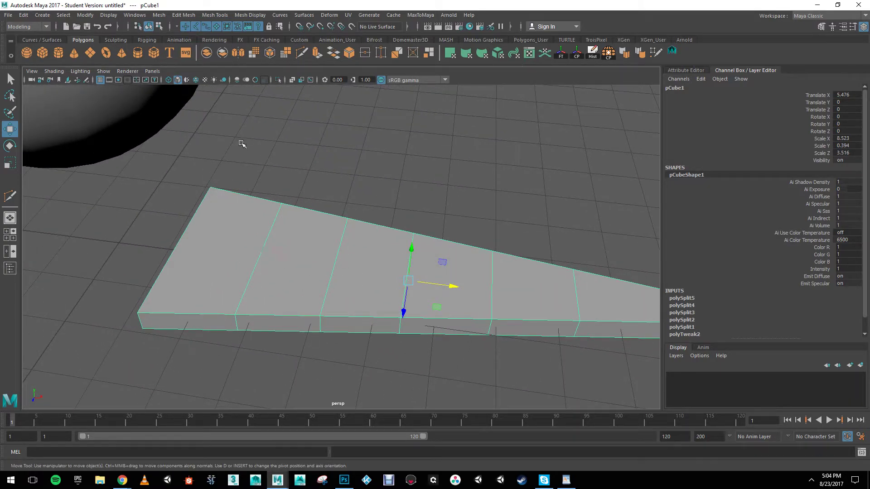
{"action": "left_click", "coordinate": [303, 54]}
{"action": "middle_click_drag", "start_coordinate": [429, 224], "coordinate": [395, 201], "text": "alt"}
{"action": "key", "text": "w"}
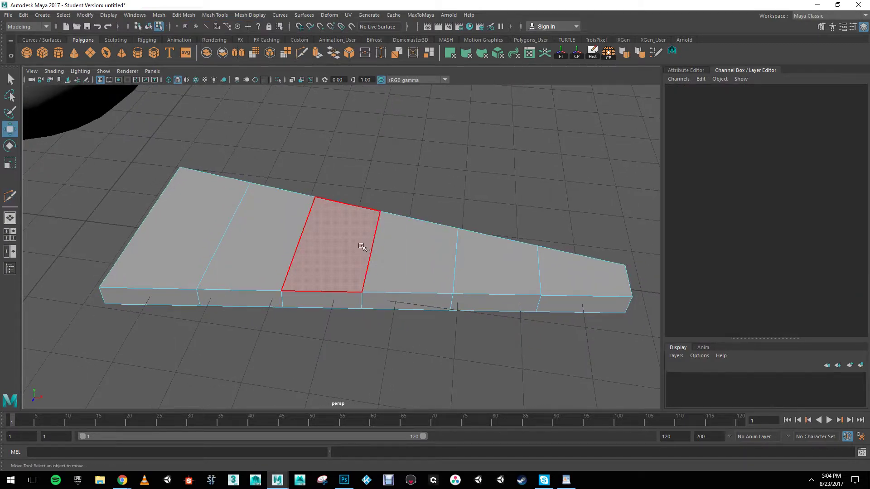
Step: Delete the slab's side and underside faces, keeping only the six upper faces as a flat sheet
{"action": "left_click", "coordinate": [202, 245]}
{"action": "left_click", "coordinate": [251, 261], "text": "shift"}
{"action": "left_click", "coordinate": [321, 255], "text": "shift"}
{"action": "left_click", "coordinate": [432, 265], "text": "shift"}
{"action": "left_click", "coordinate": [495, 265], "text": "shift"}
{"action": "left_click", "coordinate": [570, 274], "text": "shift"}
{"action": "left_click_drag", "start_coordinate": [534, 305], "coordinate": [201, 256], "text": "alt"}
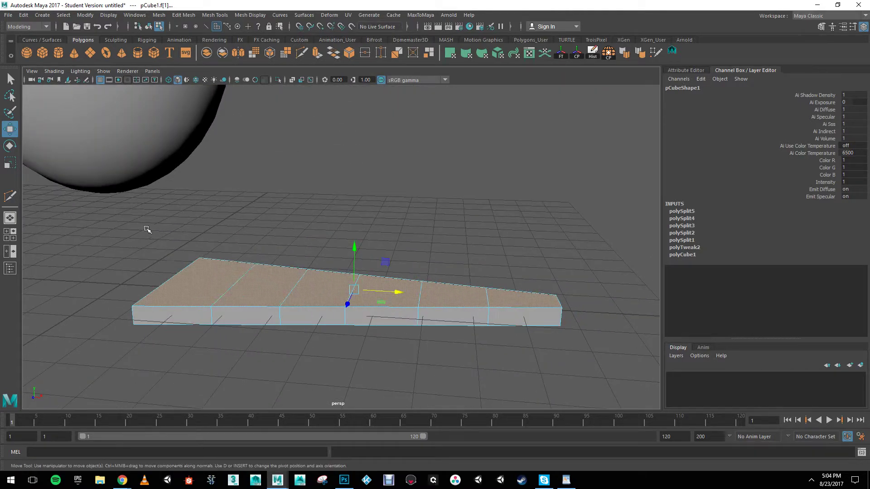
{"action": "left_click_drag", "start_coordinate": [175, 245], "coordinate": [581, 384]}
{"action": "left_click_drag", "start_coordinate": [500, 375], "coordinate": [468, 363], "text": "alt"}
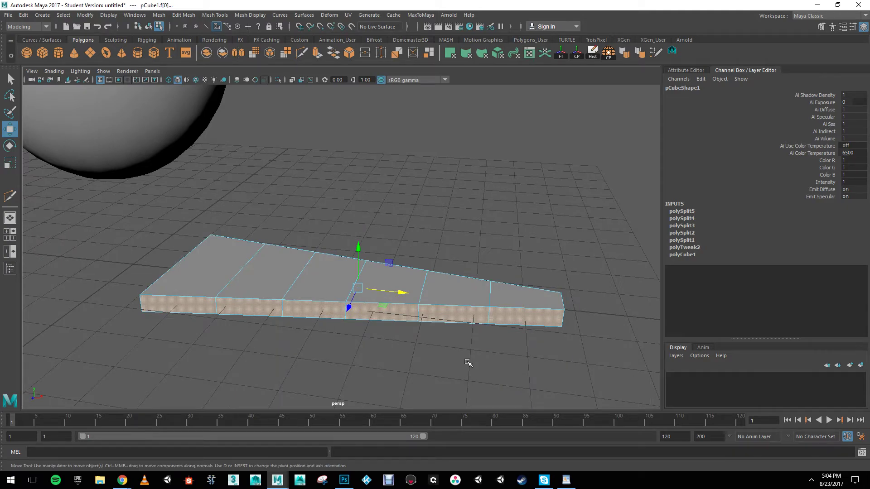
{"action": "left_click", "coordinate": [467, 362]}
{"action": "left_click", "coordinate": [302, 298]}
Step: Extrude the second, fourth and sixth faces from the wide end and scale them inward into small inset faces
{"action": "left_click_drag", "start_coordinate": [301, 298], "coordinate": [412, 226], "text": "alt"}
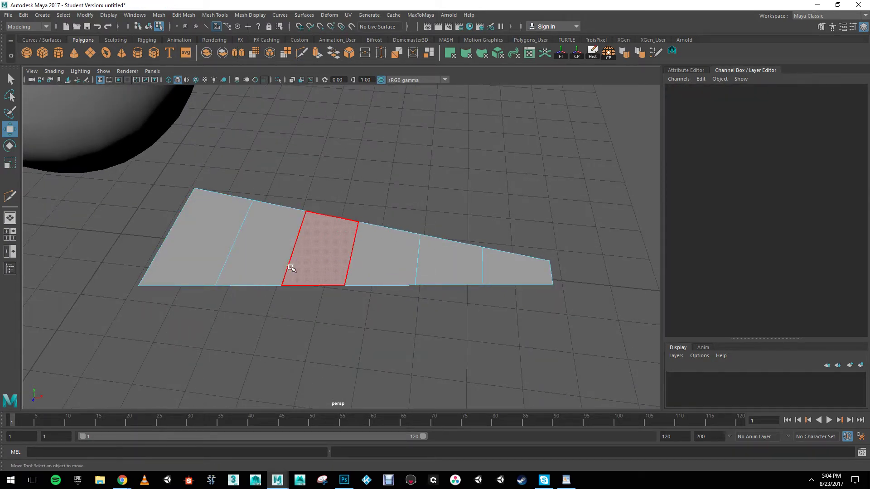
{"action": "right_click_drag", "start_coordinate": [291, 267], "coordinate": [336, 294], "text": "alt"}
{"action": "middle_click_drag", "start_coordinate": [336, 295], "coordinate": [352, 302], "text": "alt"}
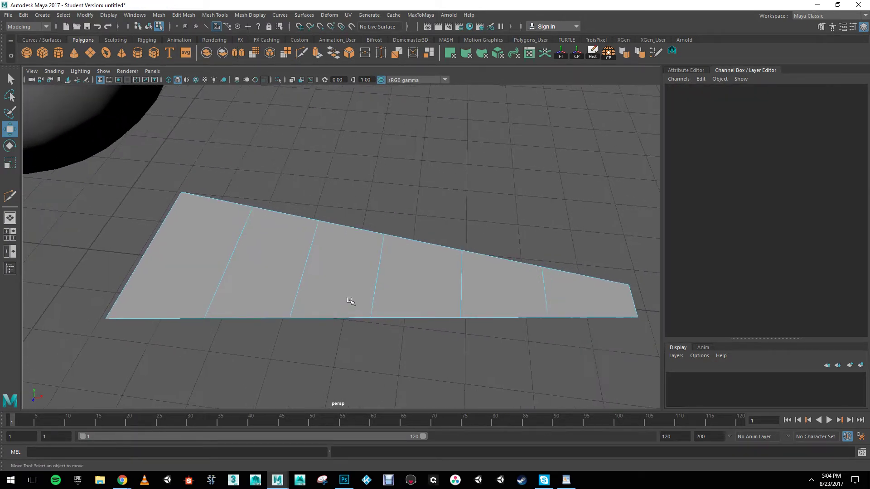
{"action": "left_click", "coordinate": [253, 277]}
{"action": "left_click", "coordinate": [429, 279], "text": "shift"}
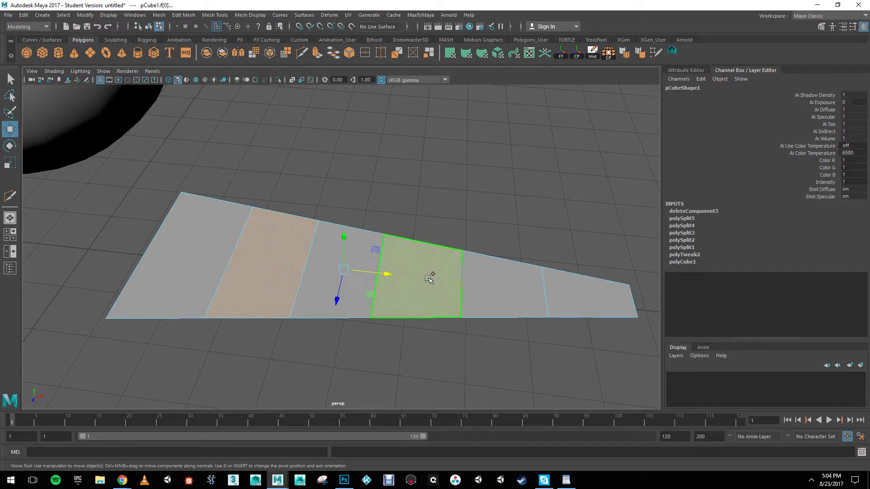
{"action": "left_click", "coordinate": [317, 53]}
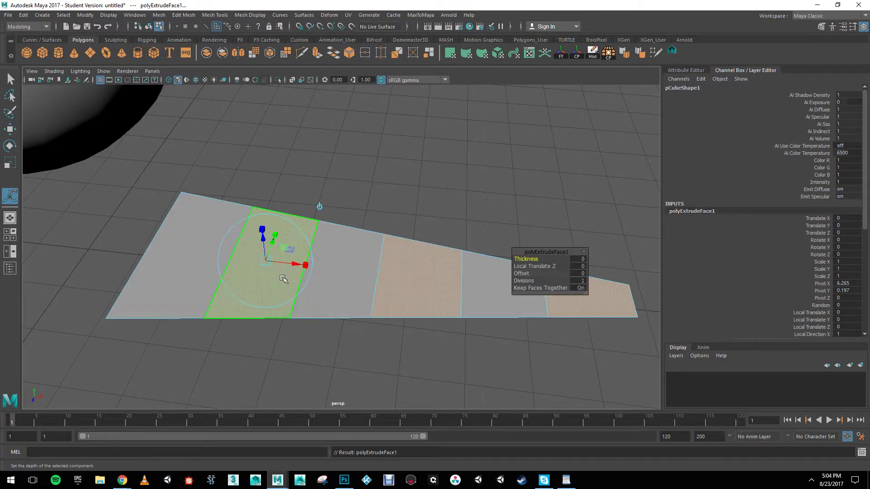
{"action": "left_click_drag", "start_coordinate": [346, 276], "coordinate": [294, 263], "text": "alt"}
{"action": "right_click_drag", "start_coordinate": [293, 262], "coordinate": [344, 205], "text": "alt"}
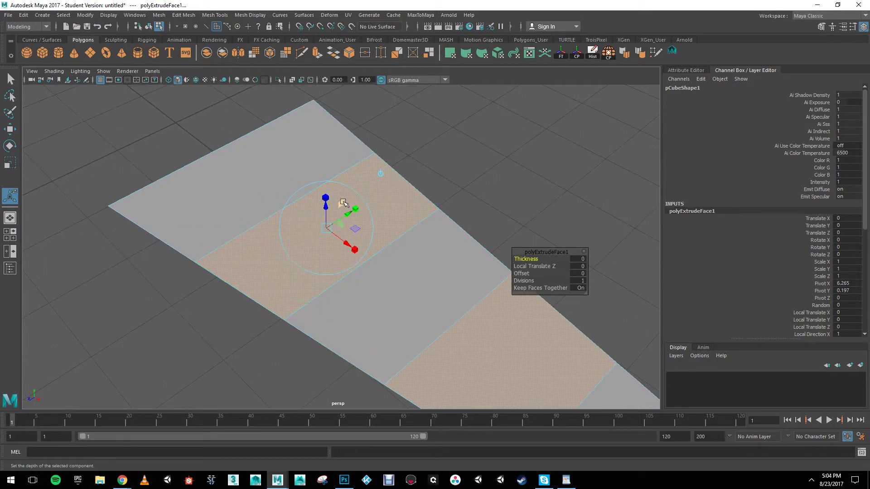
{"action": "left_click_drag", "start_coordinate": [324, 195], "coordinate": [325, 196]}
{"action": "left_click_drag", "start_coordinate": [327, 227], "coordinate": [327, 227]}
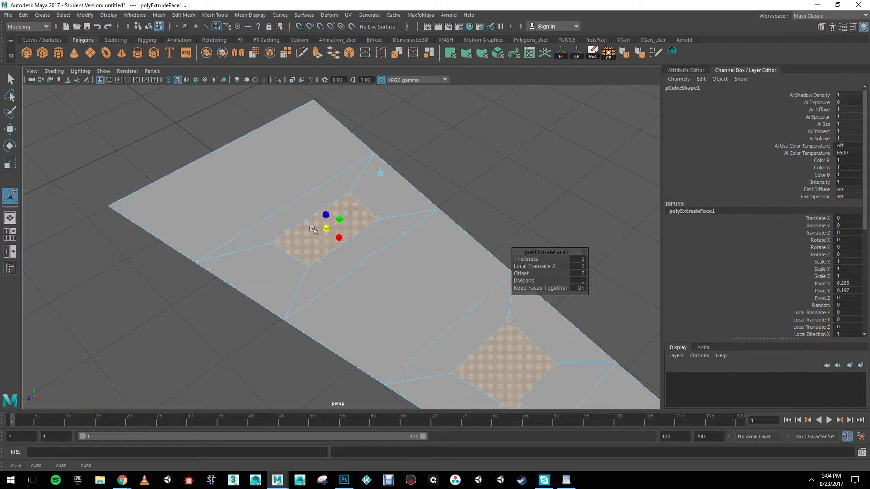
{"action": "scroll", "coordinate": [351, 246], "scroll_direction": "down", "scroll_amount": 1}
{"action": "left_click_drag", "start_coordinate": [309, 230], "coordinate": [394, 245]}
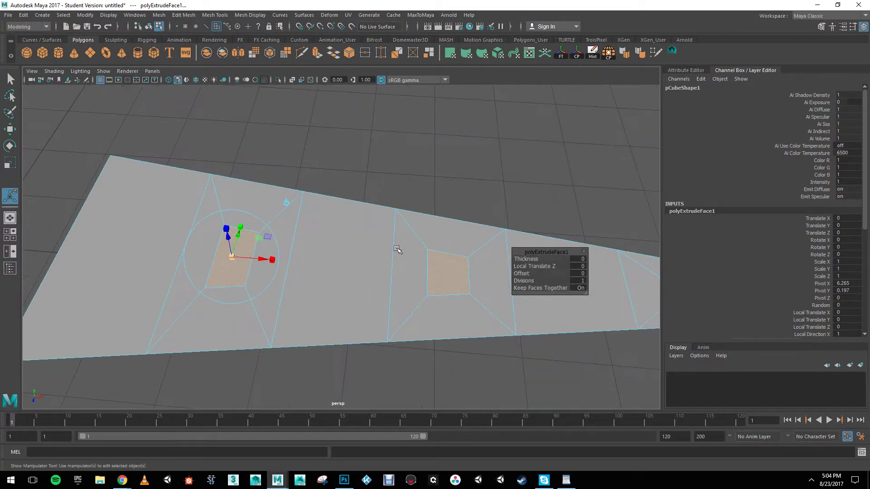
Step: Delete the three inset faces to open holes through the tapered sheet
{"action": "right_click_drag", "start_coordinate": [394, 244], "coordinate": [328, 246], "text": "alt"}
{"action": "middle_click_drag", "start_coordinate": [328, 246], "coordinate": [293, 229], "text": "alt"}
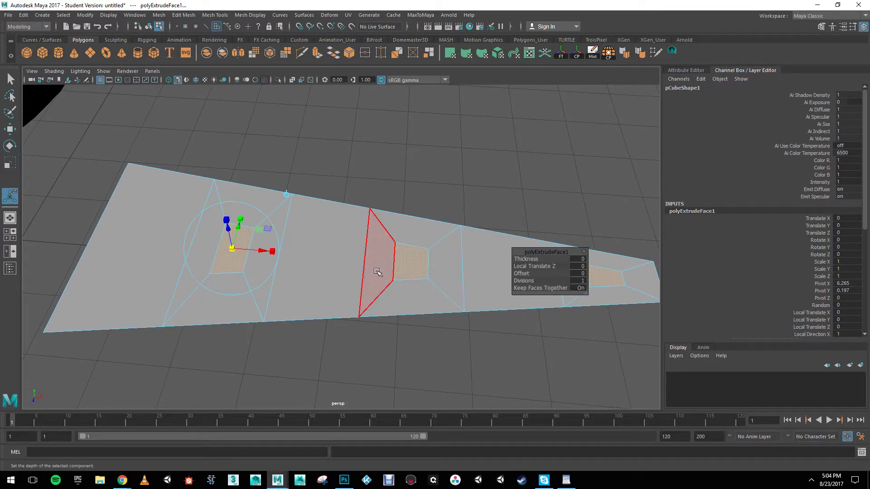
{"action": "key", "text": "Delete"}
{"action": "left_click_drag", "start_coordinate": [380, 272], "coordinate": [349, 275], "text": "alt"}
{"action": "middle_click_drag", "start_coordinate": [326, 266], "coordinate": [321, 266], "text": "alt"}
{"action": "middle_click_drag", "start_coordinate": [268, 261], "coordinate": [267, 280], "text": "alt"}
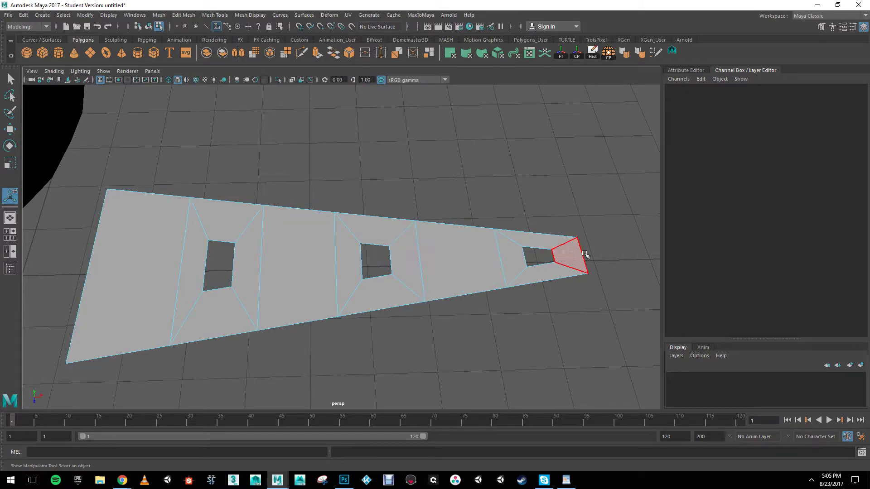
{"action": "middle_click_drag", "start_coordinate": [270, 233], "coordinate": [267, 233], "text": "alt"}
{"action": "left_click_drag", "start_coordinate": [267, 234], "coordinate": [358, 208], "text": "alt"}
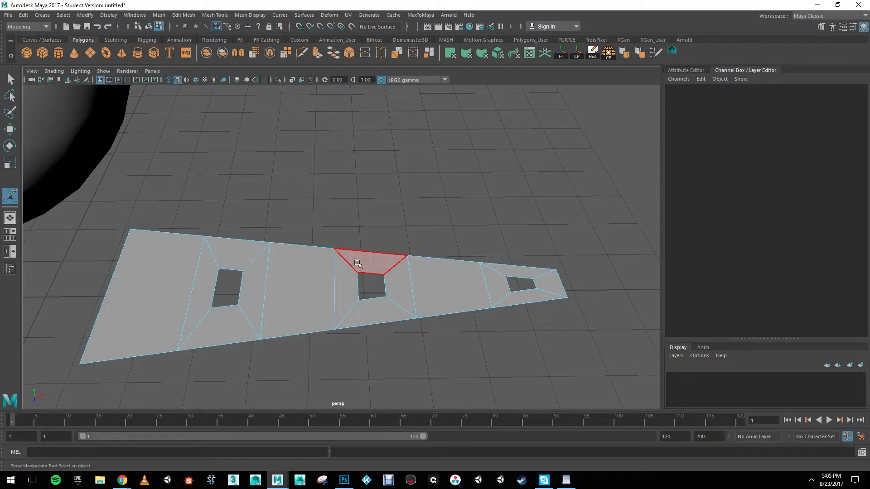
{"action": "middle_click_drag", "start_coordinate": [299, 266], "coordinate": [289, 254], "text": "alt"}
Step: Extrude all faces of the perforated sheet with a Local Translate Z of 0.305 to give it thickness
{"action": "right_click_drag", "start_coordinate": [289, 254], "coordinate": [354, 214]}
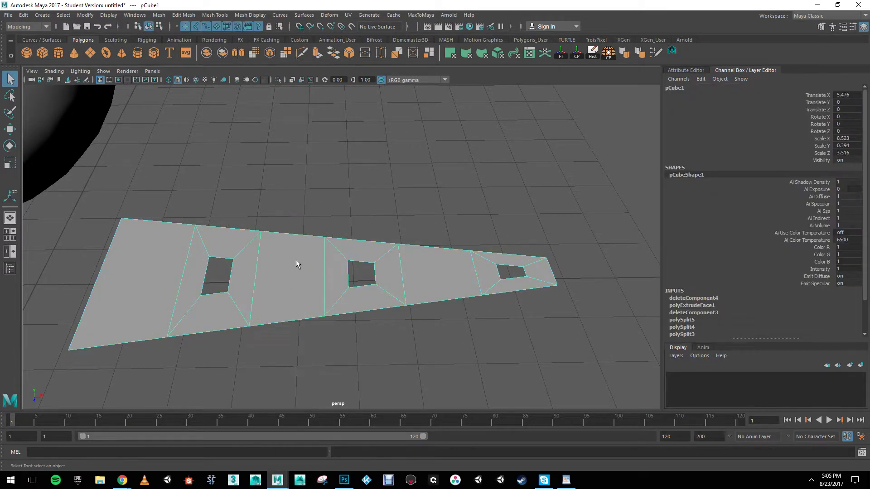
{"action": "mouse_move", "coordinate": [299, 258]}
{"action": "right_mouse_down"}
{"action": "mouse_move", "coordinate": [309, 255]}
{"action": "mouse_move", "coordinate": [299, 255]}
{"action": "right_mouse_up"}
{"action": "double_click", "coordinate": [162, 245]}
{"action": "left_click_drag", "start_coordinate": [351, 307], "coordinate": [315, 270], "text": "alt"}
{"action": "left_click", "coordinate": [317, 53]}
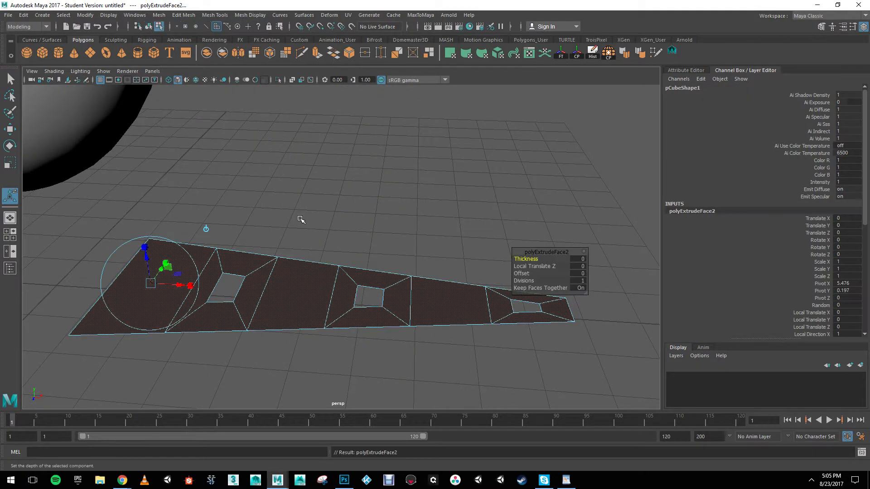
{"action": "mouse_move", "coordinate": [144, 255]}
{"action": "left_mouse_down"}
{"action": "mouse_move", "coordinate": [142, 240]}
{"action": "mouse_move", "coordinate": [148, 273]}
{"action": "mouse_move", "coordinate": [155, 237]}
{"action": "mouse_move", "coordinate": [145, 245]}
{"action": "left_mouse_up"}
{"action": "scroll", "coordinate": [285, 281], "scroll_direction": "down", "scroll_amount": 3}
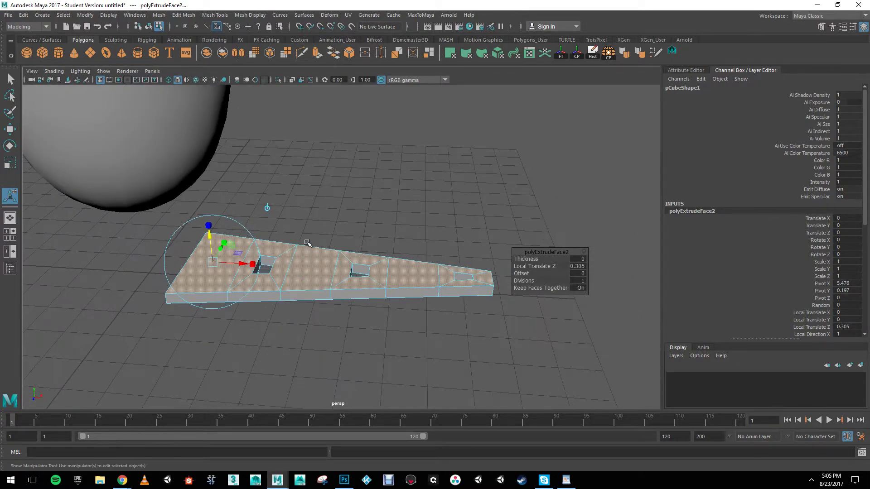
{"action": "right_click_drag", "start_coordinate": [315, 263], "coordinate": [376, 217]}
Step: Start curving the fin by rotating all vertices beyond its wide base edge toward one side
{"action": "left_click_drag", "start_coordinate": [311, 260], "coordinate": [278, 210], "text": "alt"}
{"action": "right_click_drag", "start_coordinate": [278, 208], "coordinate": [246, 200]}
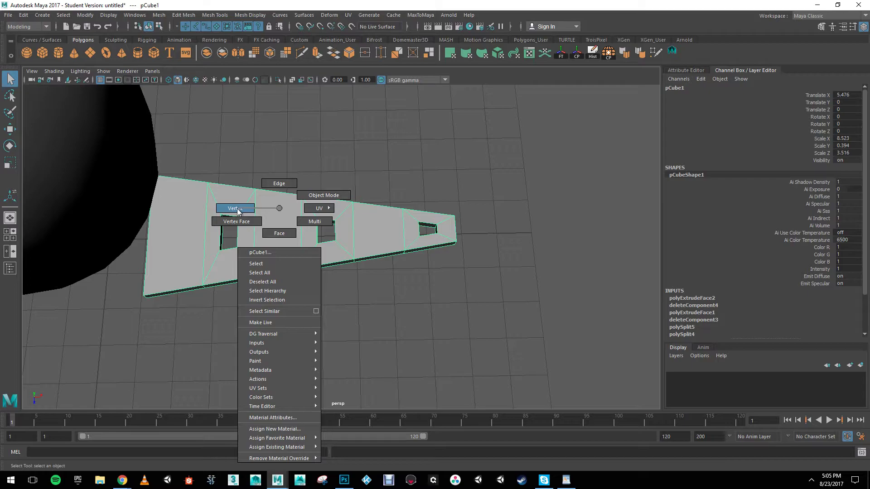
{"action": "right_click_drag", "start_coordinate": [236, 211], "coordinate": [236, 211]}
{"action": "left_click_drag", "start_coordinate": [192, 150], "coordinate": [481, 347]}
{"action": "key", "text": "e"}
{"action": "left_click_drag", "start_coordinate": [355, 267], "coordinate": [321, 341]}
{"action": "key", "text": "w"}
Step: Deselect the vertices around the first hole, then rotate and move the remaining outer vertices to continue the curve
{"action": "middle_click_drag", "start_coordinate": [236, 207], "coordinate": [257, 181], "text": "alt"}
{"action": "left_click_drag", "start_coordinate": [232, 153], "coordinate": [324, 235], "text": "ctrl"}
{"action": "left_click_drag", "start_coordinate": [277, 306], "coordinate": [186, 233], "text": "ctrl"}
{"action": "key", "text": "e"}
{"action": "left_click_drag", "start_coordinate": [408, 337], "coordinate": [388, 344]}
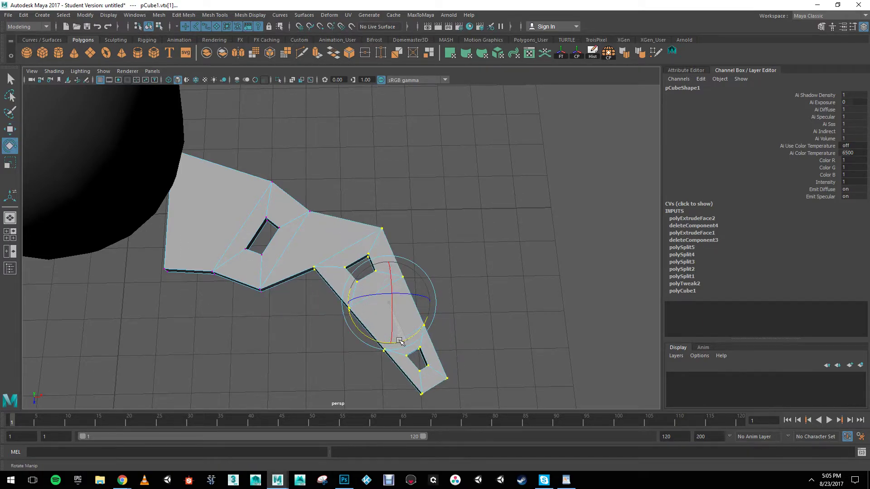
{"action": "key", "text": "w"}
{"action": "middle_click_drag", "start_coordinate": [421, 287], "coordinate": [449, 239], "text": "alt"}
{"action": "right_click_drag", "start_coordinate": [449, 239], "coordinate": [390, 317], "text": "alt"}
{"action": "left_click_drag", "start_coordinate": [428, 284], "coordinate": [404, 316]}
Step: Narrow the selection toward the tip, then rotate and move those vertices to finish the fin's smooth downward curve
{"action": "middle_click_drag", "start_coordinate": [353, 243], "coordinate": [349, 241], "text": "alt"}
{"action": "mouse_move", "coordinate": [279, 188]}
{"action": "left_mouse_down", "text": "ctrl"}
{"action": "mouse_move", "coordinate": [374, 271]}
{"action": "mouse_move", "coordinate": [464, 288]}
{"action": "left_mouse_up", "text": "ctrl"}
{"action": "key", "text": "e"}
{"action": "left_click_drag", "start_coordinate": [416, 361], "coordinate": [410, 367]}
{"action": "key", "text": "w"}
{"action": "left_click_drag", "start_coordinate": [443, 331], "coordinate": [419, 331]}
{"action": "key", "text": "e"}
{"action": "left_click_drag", "start_coordinate": [398, 362], "coordinate": [396, 369]}
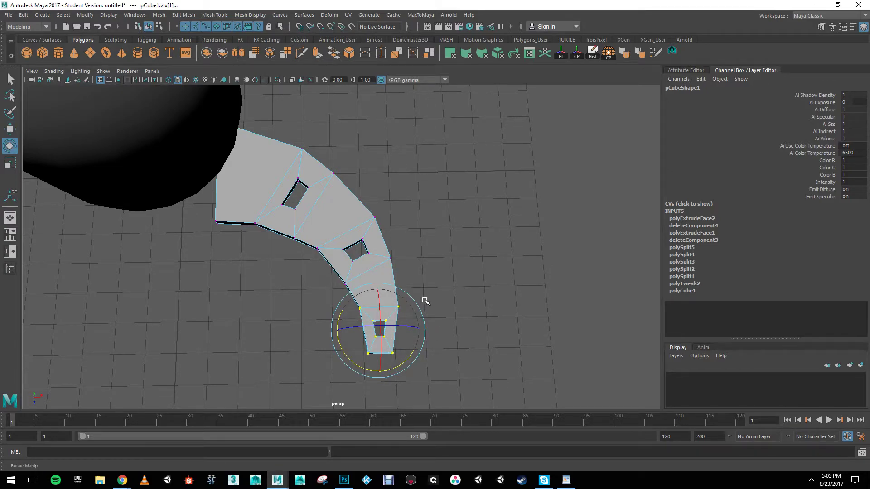
{"action": "key", "text": "w"}
{"action": "left_click_drag", "start_coordinate": [417, 330], "coordinate": [421, 329]}
{"action": "left_click_drag", "start_coordinate": [495, 383], "coordinate": [249, 119]}
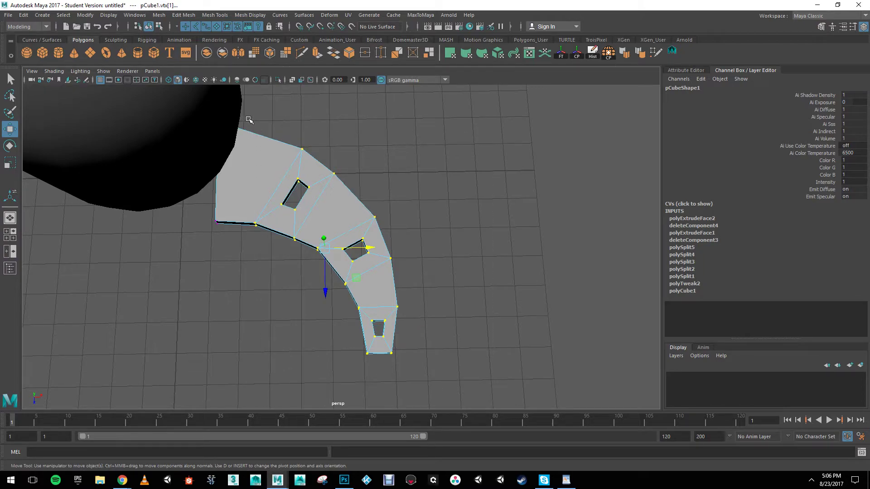
{"action": "left_click_drag", "start_coordinate": [293, 209], "coordinate": [316, 253], "text": "ctrl"}
{"action": "left_click_drag", "start_coordinate": [302, 139], "coordinate": [420, 223], "text": "alt"}
Step: Stand the whole curved fin upright by setting its Rotate X to 90
{"action": "right_click_drag", "start_coordinate": [338, 207], "coordinate": [381, 194]}
{"action": "left_click", "coordinate": [401, 258]}
{"action": "left_click_drag", "start_coordinate": [401, 257], "coordinate": [313, 213], "text": "alt"}
{"action": "left_click_drag", "start_coordinate": [319, 245], "coordinate": [340, 265], "text": "alt"}
{"action": "left_click", "coordinate": [330, 244]}
{"action": "key", "text": "e"}
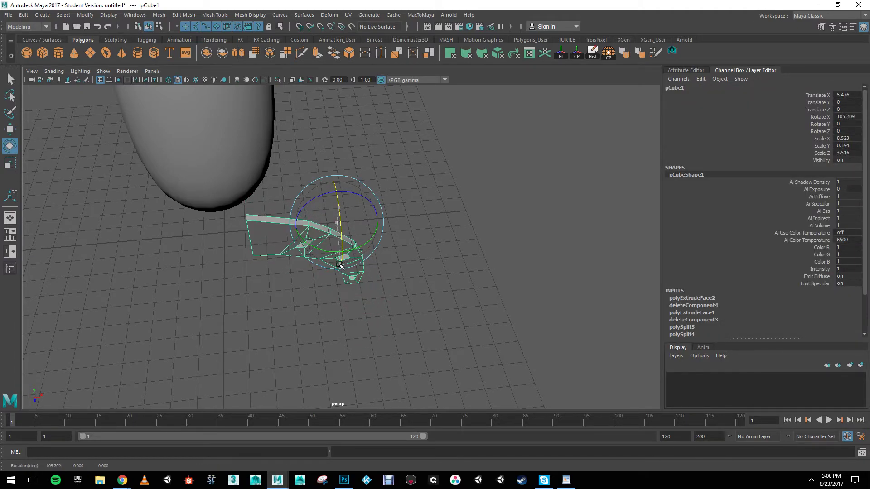
{"action": "double_click", "coordinate": [855, 116]}
{"action": "type", "text": "90"}
{"action": "key", "text": "Return"}
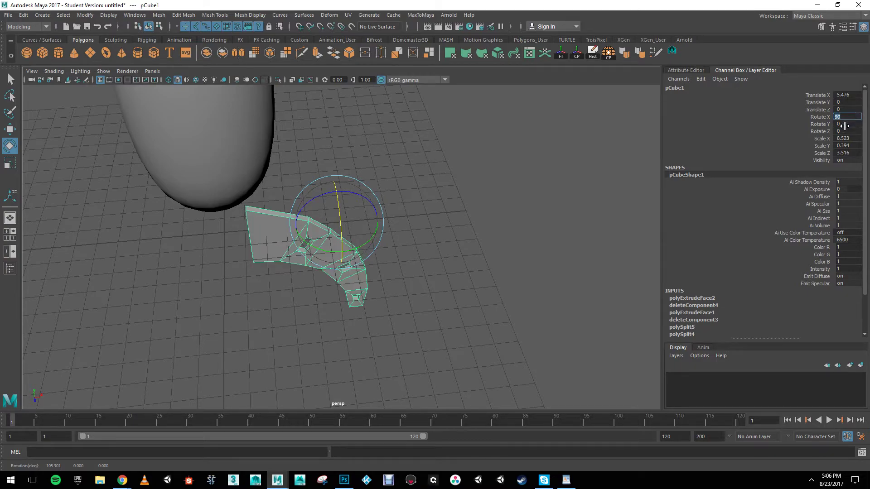
Step: Raise the curved fin to a Translate Y of about 6.105 so it meets the rocket's lower body
{"action": "left_click", "coordinate": [441, 231]}
{"action": "left_click_drag", "start_coordinate": [401, 260], "coordinate": [384, 120], "text": "alt"}
{"action": "left_click", "coordinate": [334, 285]}
{"action": "key", "text": "w"}
{"action": "left_click_drag", "start_coordinate": [407, 229], "coordinate": [305, 249], "text": "alt"}
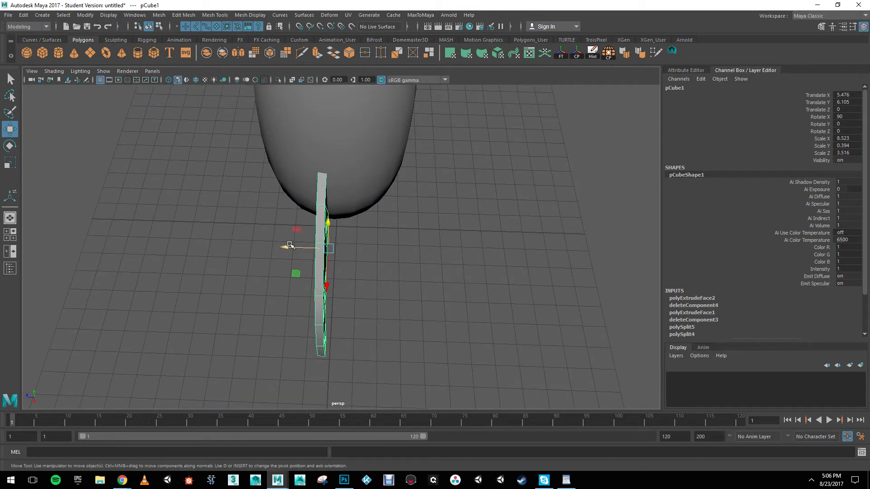
Step: Center the fin's pivot, then shift the fin to a Translate Z of about -0.349, in line with the rocket's center
{"action": "key", "text": "space"}
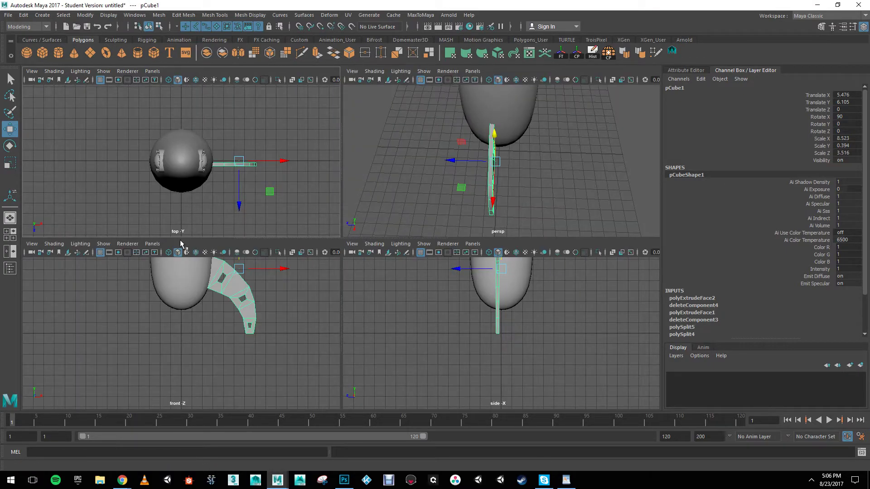
{"action": "key", "text": "space"}
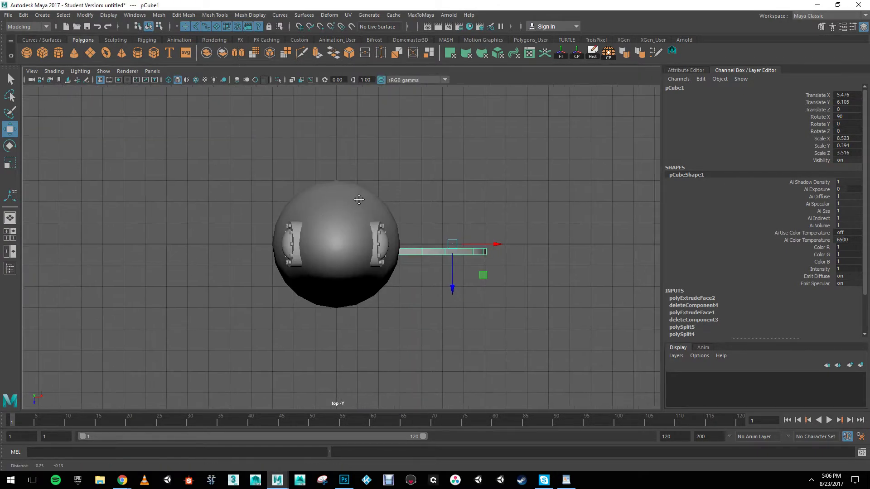
{"action": "scroll", "coordinate": [316, 188], "scroll_direction": "up", "scroll_amount": 5}
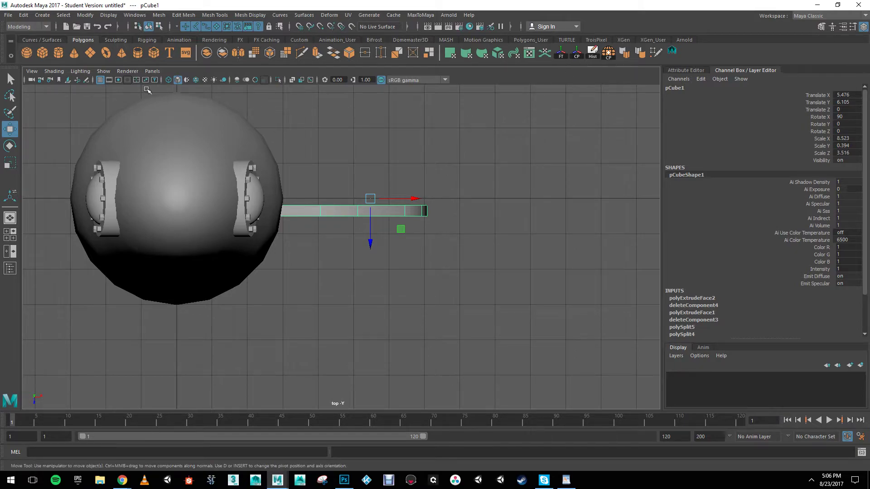
{"action": "left_click", "coordinate": [85, 15]}
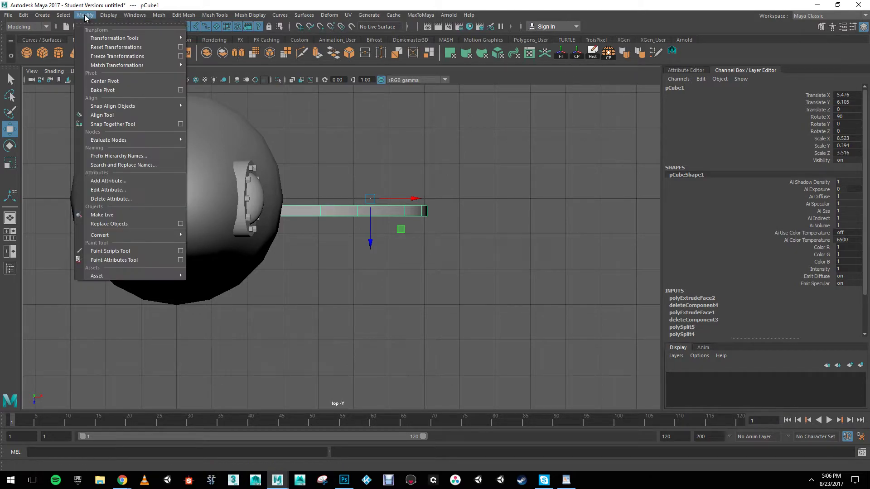
{"action": "left_click", "coordinate": [111, 84]}
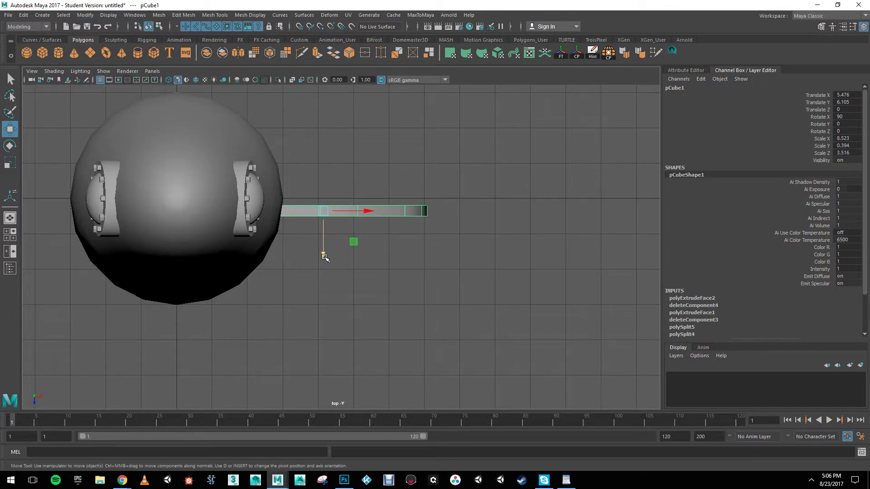
{"action": "left_click_drag", "start_coordinate": [324, 253], "coordinate": [323, 200]}
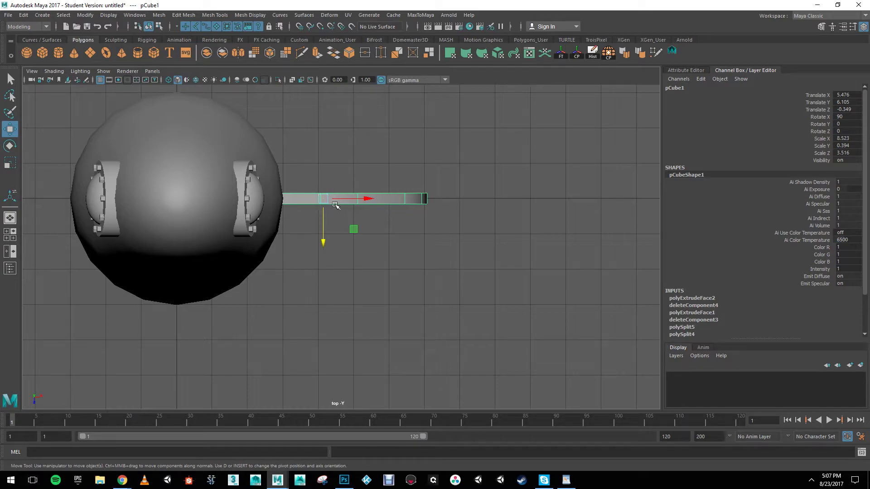
Step: Isolate the fin in the top view and snap its pivot to the grid origin
{"action": "key", "text": "space"}
{"action": "middle_click_drag", "start_coordinate": [216, 156], "coordinate": [264, 173], "text": "alt"}
{"action": "key", "text": "space"}
{"action": "scroll", "coordinate": [373, 204], "scroll_direction": "down", "scroll_amount": 3}
{"action": "right_click_drag", "start_coordinate": [373, 205], "coordinate": [389, 203], "text": "alt"}
{"action": "middle_click_drag", "start_coordinate": [423, 200], "coordinate": [369, 182], "text": "alt"}
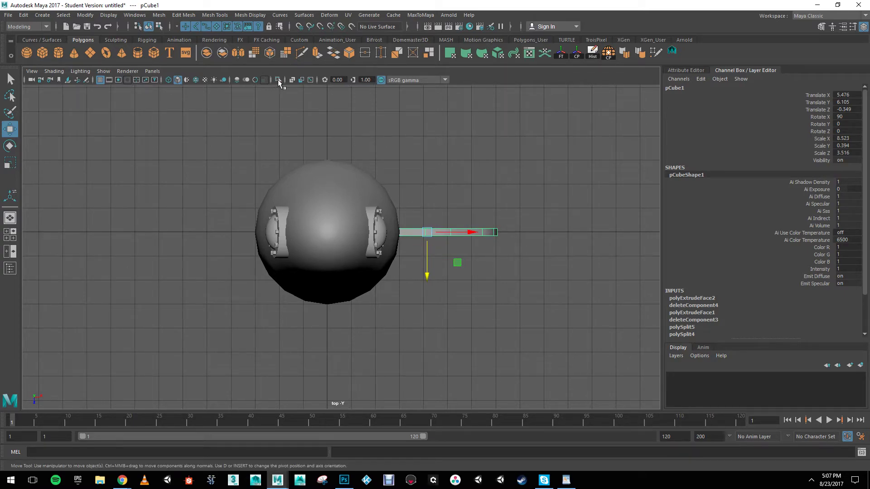
{"action": "left_click", "coordinate": [278, 79]}
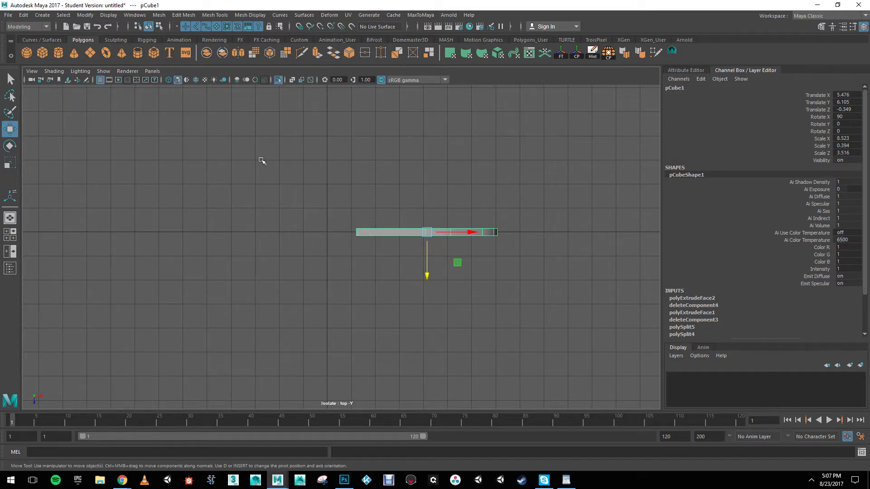
{"action": "key", "text": "d"}
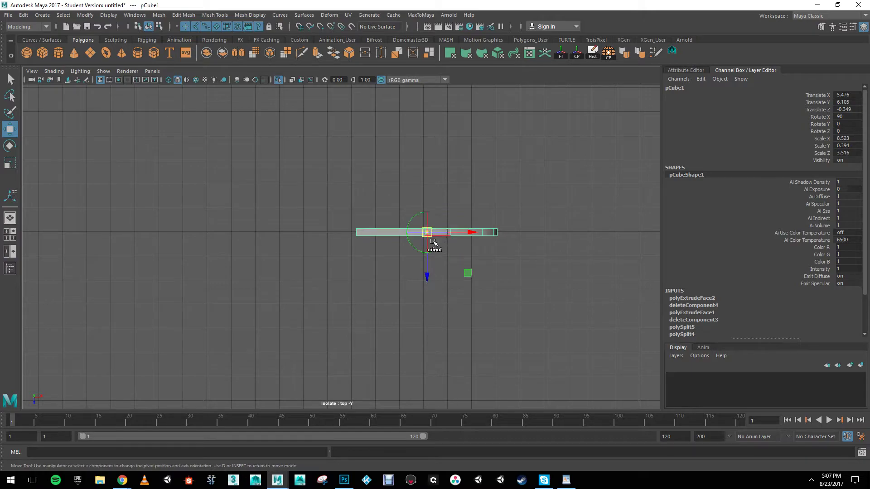
{"action": "key", "text": "x"}
{"action": "left_click", "coordinate": [431, 235]}
{"action": "left_click_drag", "start_coordinate": [432, 236], "coordinate": [335, 235]}
{"action": "key", "text": "d"}
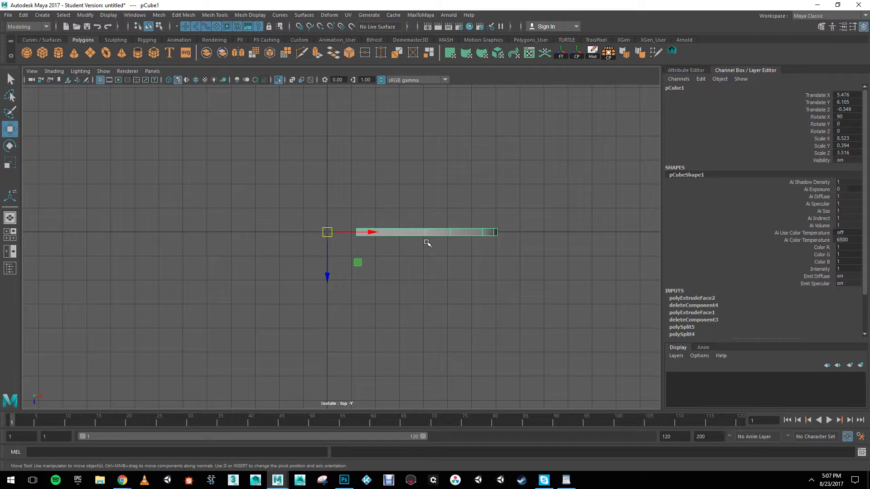
Step: Duplicate the fin and set the copy's Rotate Y to -90
{"action": "key", "text": "ctrl+d"}
{"action": "key", "text": "e"}
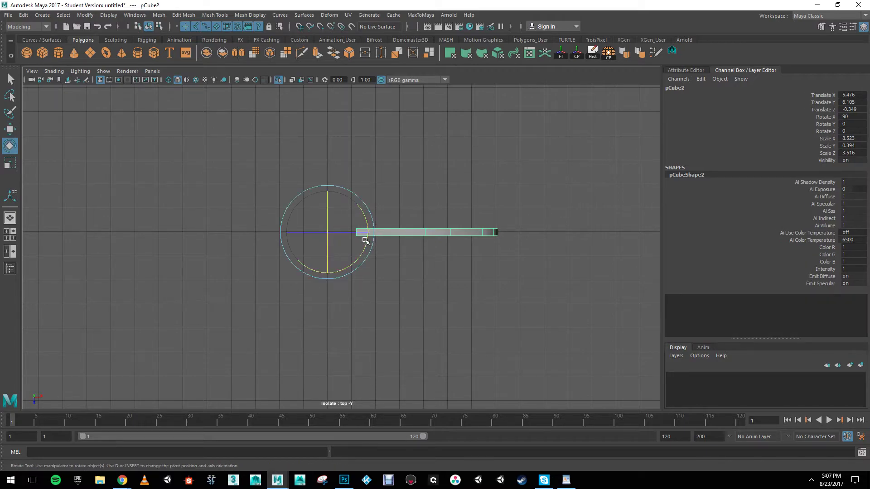
{"action": "left_click_drag", "start_coordinate": [363, 217], "coordinate": [355, 289]}
{"action": "double_click", "coordinate": [859, 124]}
{"action": "type", "text": "-90"}
{"action": "key", "text": "Return"}
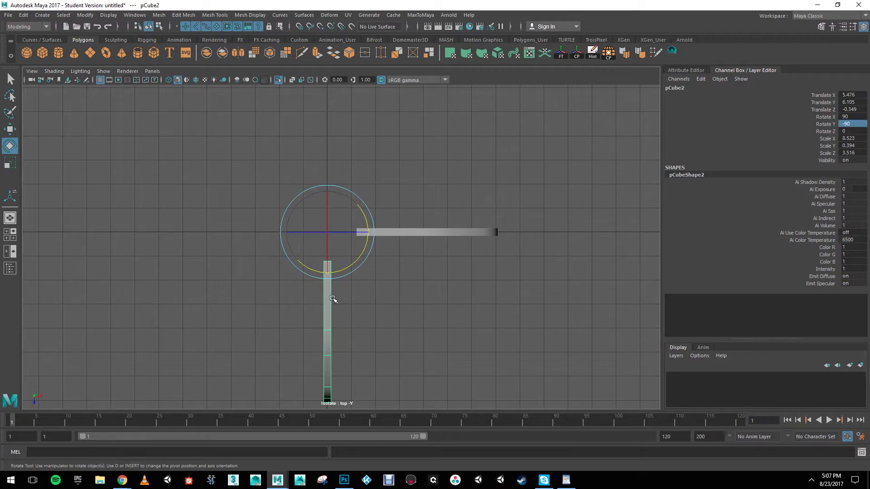
Step: Add two more fin copies around the origin and set the Rotate Y of the one opposite the original to -180
{"action": "left_click_drag", "start_coordinate": [356, 264], "coordinate": [280, 275]}
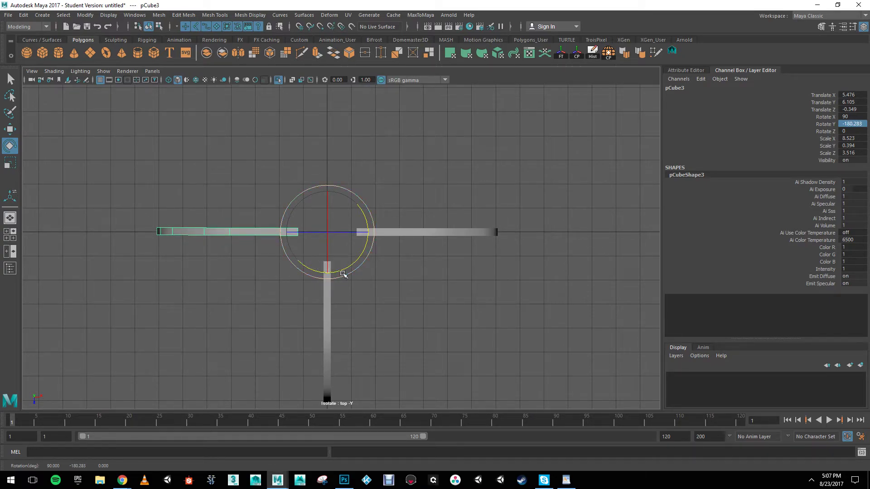
{"action": "key", "text": "shift+d"}
{"action": "left_click", "coordinate": [255, 234]}
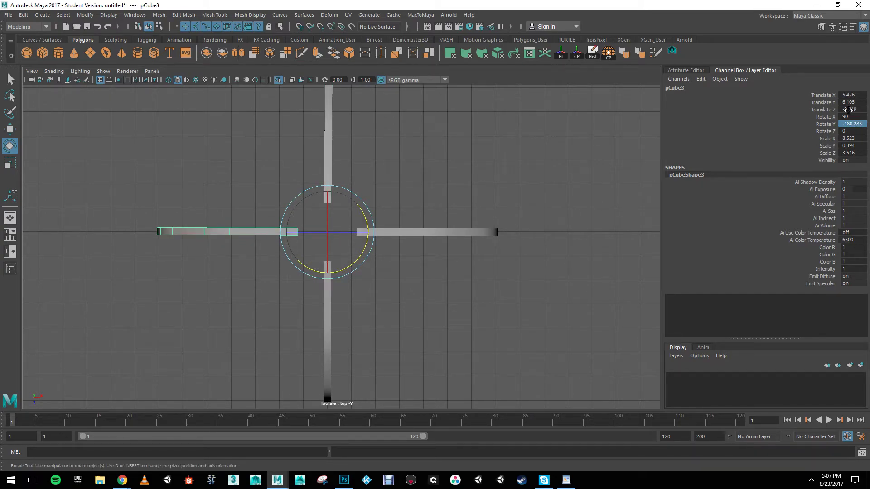
{"action": "double_click", "coordinate": [850, 123]}
{"action": "type", "text": "-180"}
{"action": "key", "text": "Return"}
Step: Set the fourth fin's Rotate Y to 90, then end the isolation to check all four fins on the rocket
{"action": "left_click_drag", "start_coordinate": [289, 141], "coordinate": [417, 157]}
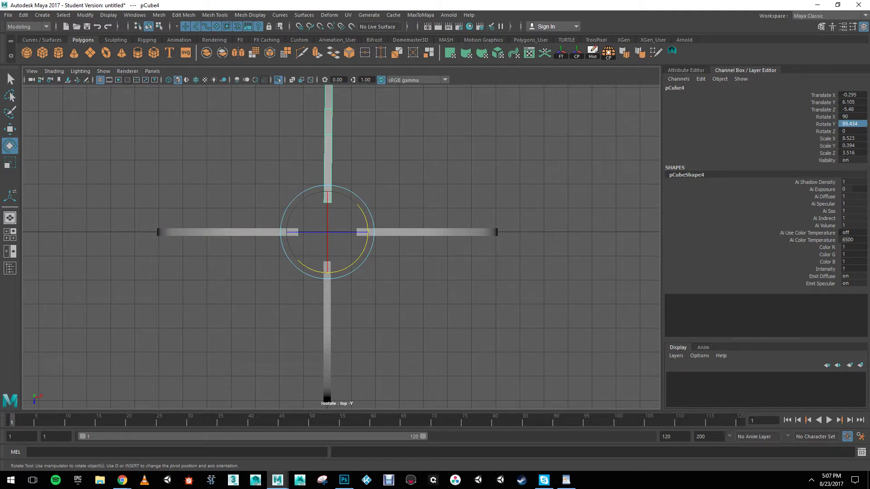
{"action": "double_click", "coordinate": [855, 123]}
{"action": "type", "text": "90"}
{"action": "key", "text": "Return"}
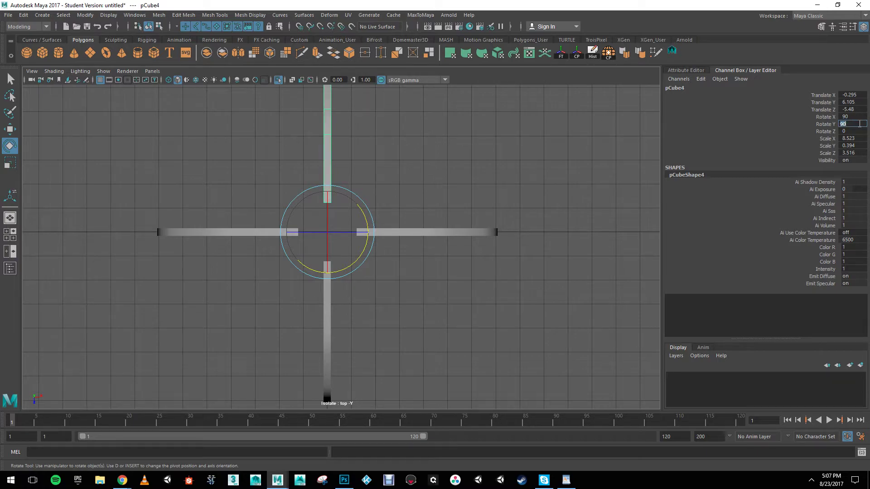
{"action": "left_click", "coordinate": [542, 188]}
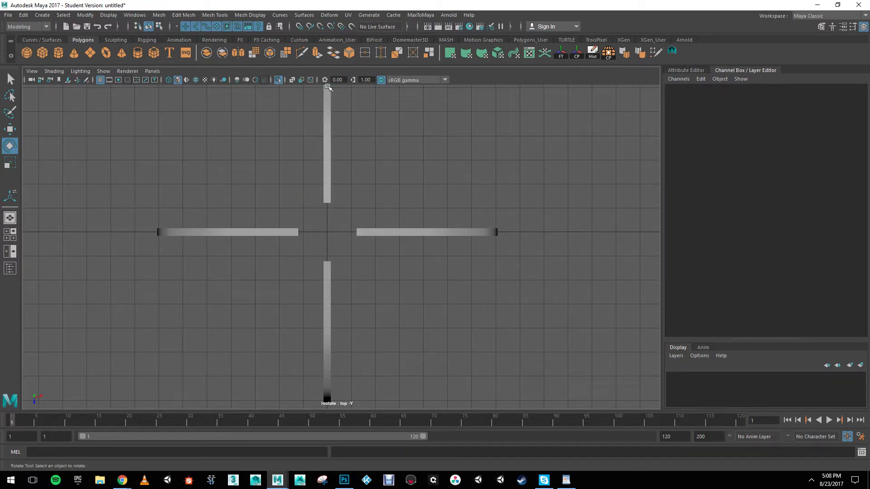
{"action": "left_click", "coordinate": [278, 80]}
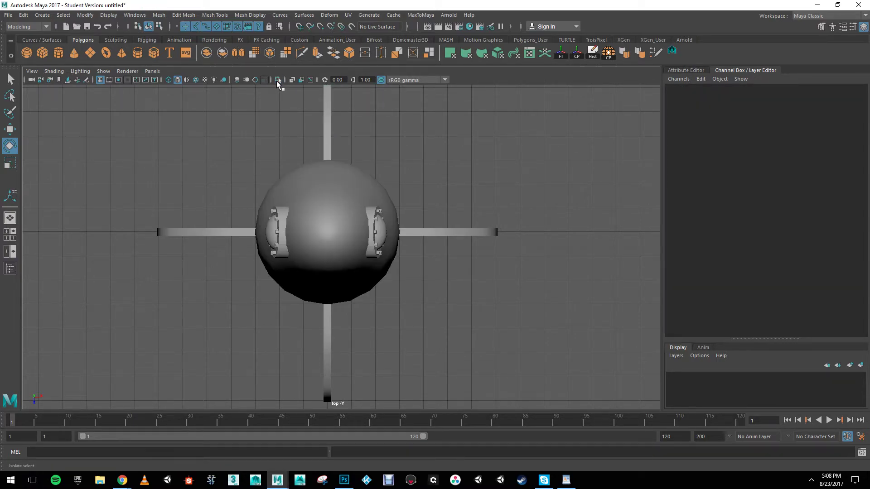
{"action": "key", "text": "space"}
{"action": "key", "text": "space"}
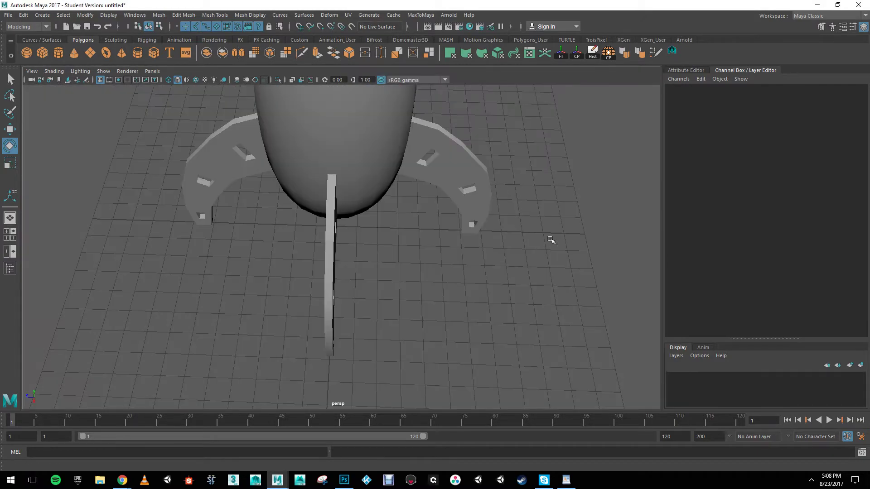
{"action": "left_click_drag", "start_coordinate": [446, 268], "coordinate": [243, 232], "text": "alt"}
{"action": "scroll", "coordinate": [349, 227], "scroll_direction": "down", "scroll_amount": 6}
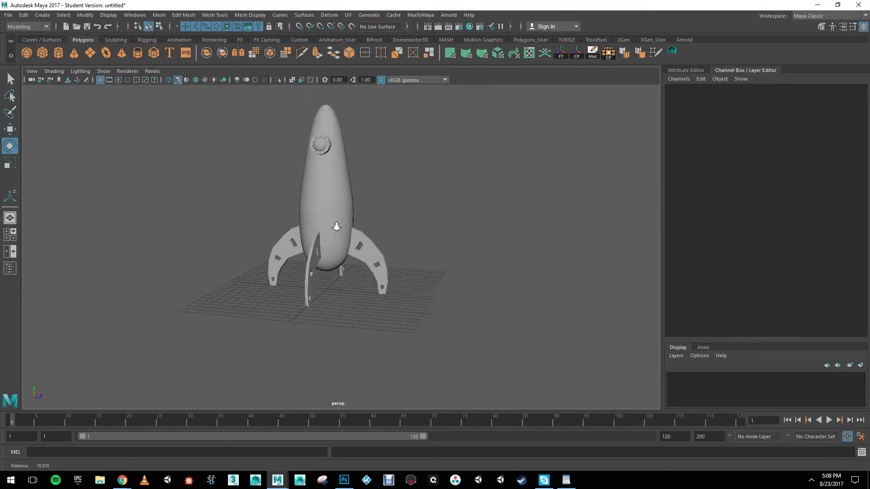
{"action": "scroll", "coordinate": [298, 237], "scroll_direction": "up", "scroll_amount": 8}
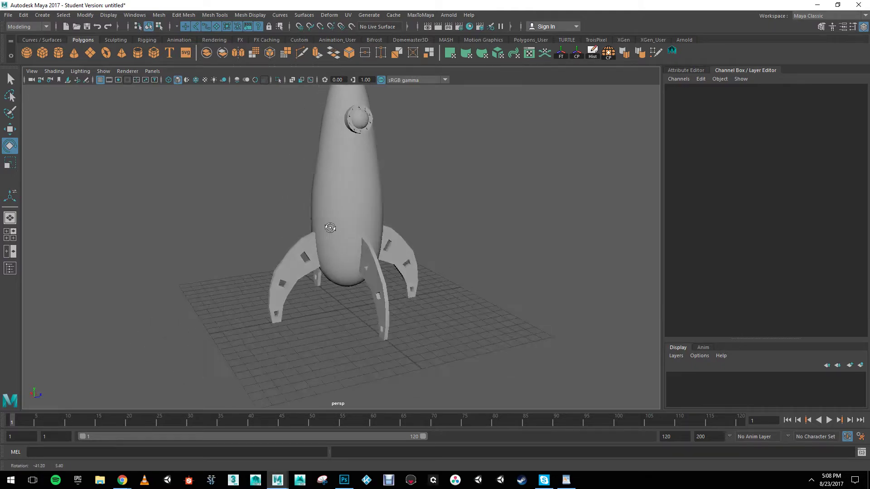
Step: Bevel the horizontal edge loop around the rocket body just above the fins with 2 segments and a fraction of 0.1
{"action": "left_click", "coordinate": [306, 164]}
{"action": "middle_click_drag", "start_coordinate": [328, 165], "coordinate": [317, 194], "text": "alt"}
{"action": "right_click_drag", "start_coordinate": [317, 194], "coordinate": [359, 205], "text": "alt"}
{"action": "left_click_drag", "start_coordinate": [360, 206], "coordinate": [345, 197], "text": "alt"}
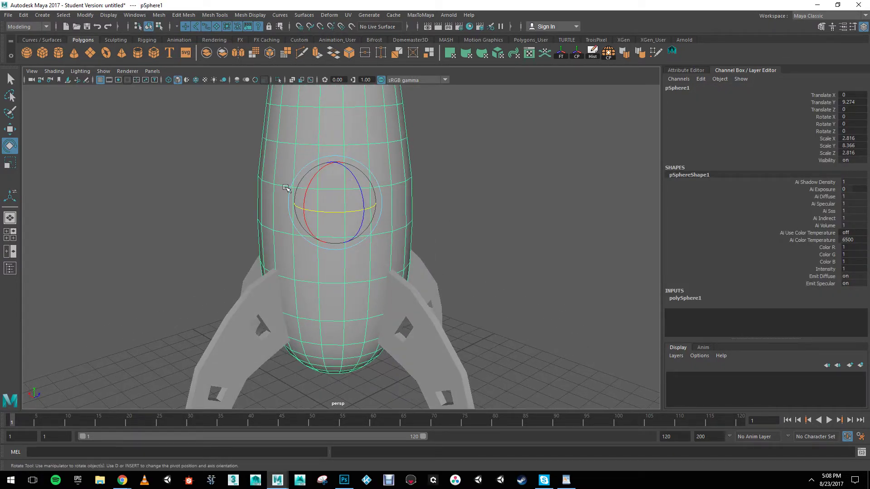
{"action": "left_click_drag", "start_coordinate": [401, 180], "coordinate": [407, 207], "text": "alt"}
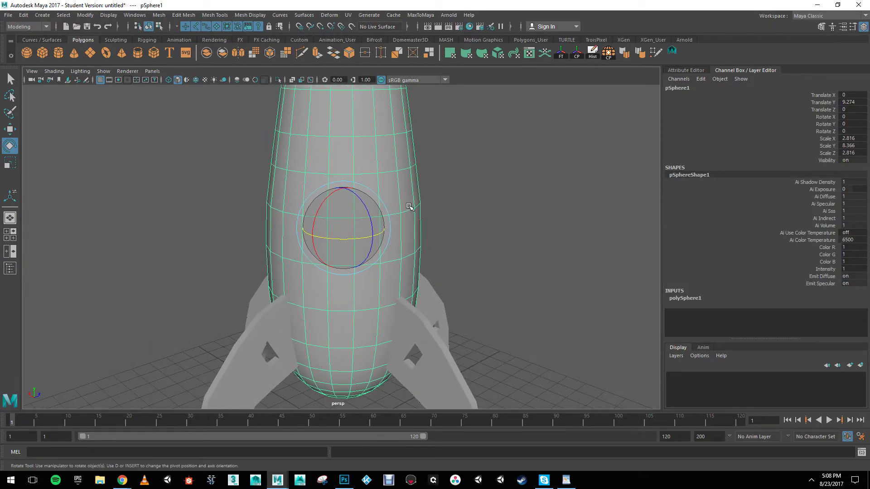
{"action": "right_click_drag", "start_coordinate": [321, 201], "coordinate": [391, 143], "text": "alt"}
{"action": "double_click", "coordinate": [390, 144]}
{"action": "mouse_move", "coordinate": [414, 196]}
{"action": "right_mouse_down"}
{"action": "mouse_move", "coordinate": [421, 181]}
{"action": "mouse_move", "coordinate": [409, 188]}
{"action": "right_mouse_up"}
{"action": "double_click", "coordinate": [361, 262]}
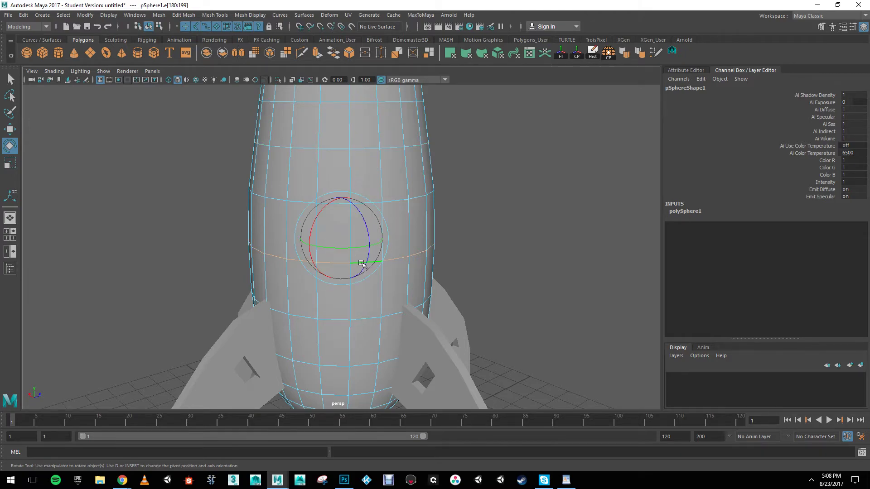
{"action": "left_click", "coordinate": [349, 53]}
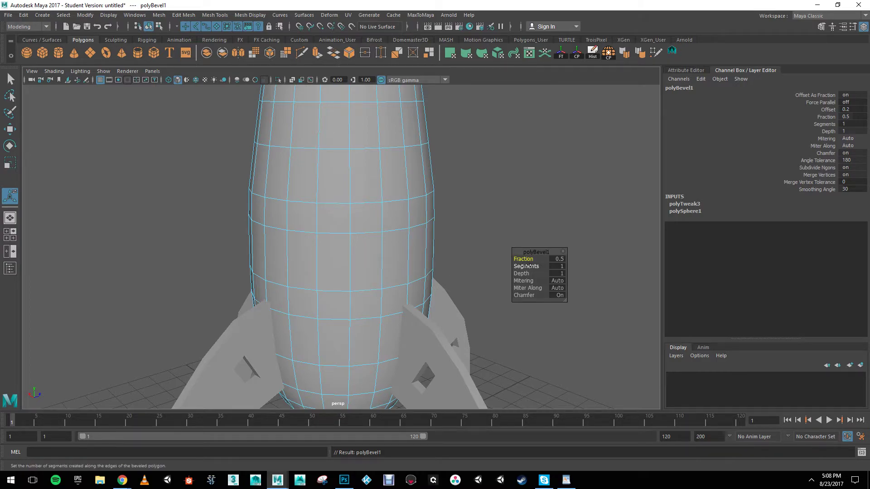
{"action": "left_click_drag", "start_coordinate": [525, 266], "coordinate": [558, 272]}
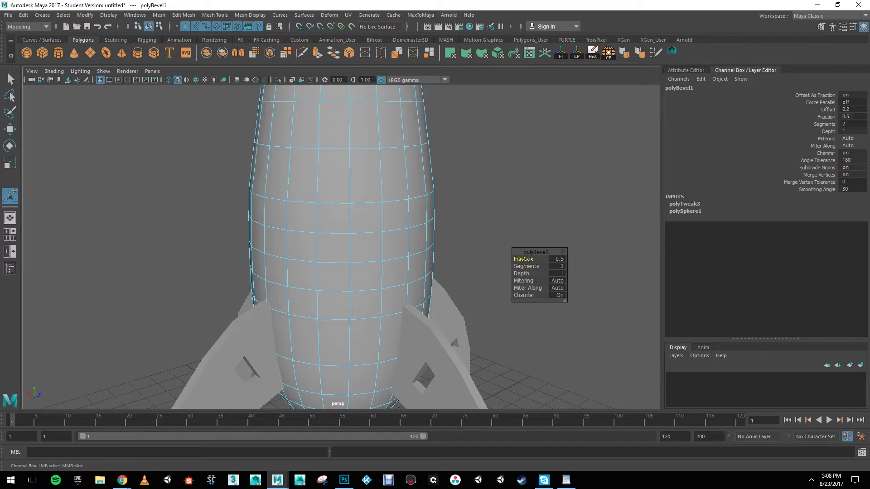
{"action": "left_click_drag", "start_coordinate": [523, 259], "coordinate": [523, 259]}
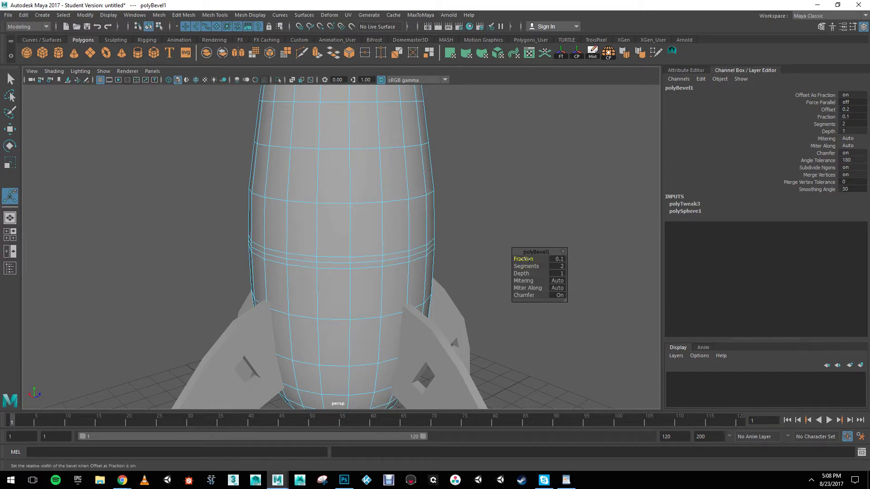
{"action": "mouse_move", "coordinate": [526, 258]}
{"action": "left_mouse_down"}
{"action": "mouse_move", "coordinate": [535, 259]}
{"action": "mouse_move", "coordinate": [527, 258]}
{"action": "left_mouse_up"}
Step: Scale the bevel's middle edge loop inward to form a groove around the rocket body
{"action": "double_click", "coordinate": [374, 262]}
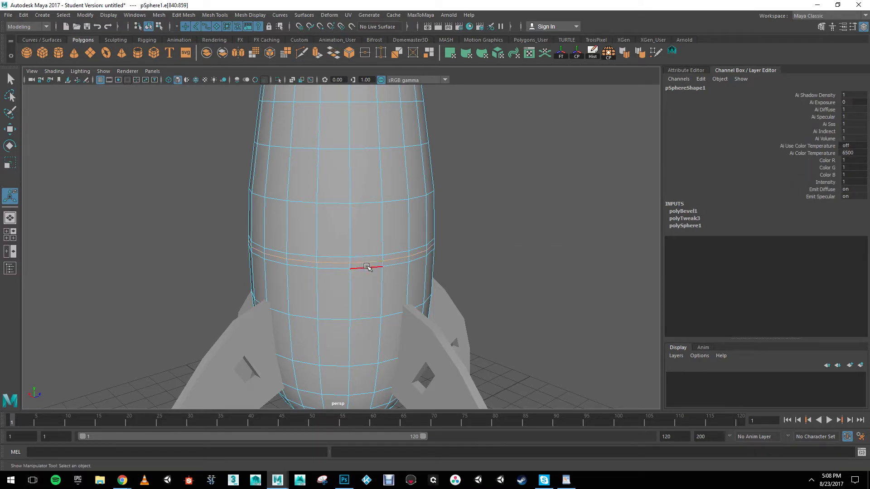
{"action": "key", "text": "e"}
{"action": "key", "text": "r"}
{"action": "left_click_drag", "start_coordinate": [355, 282], "coordinate": [336, 284], "text": "alt"}
{"action": "scroll", "coordinate": [325, 268], "scroll_direction": "up", "scroll_amount": 3}
Step: Select the groove's upper and lower edge loops and scale them vertically closer together
{"action": "double_click", "coordinate": [315, 238]}
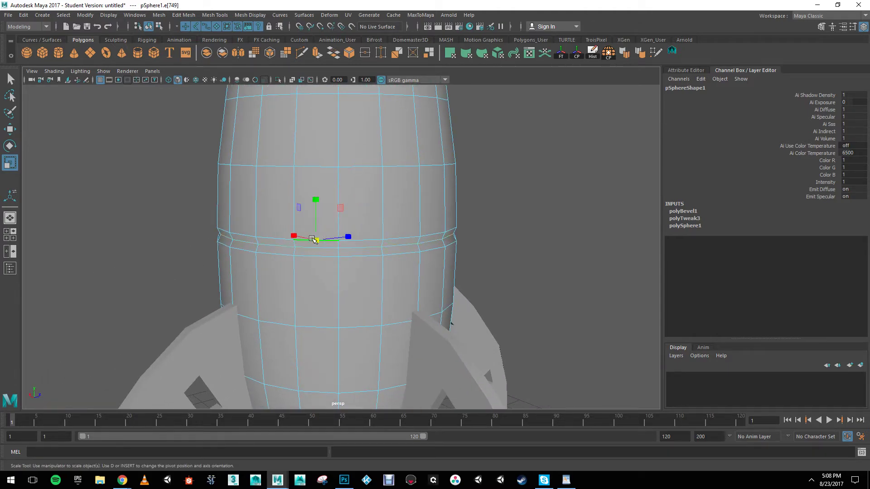
{"action": "left_click", "coordinate": [316, 255], "text": "shift"}
{"action": "left_click_drag", "start_coordinate": [337, 189], "coordinate": [336, 214]}
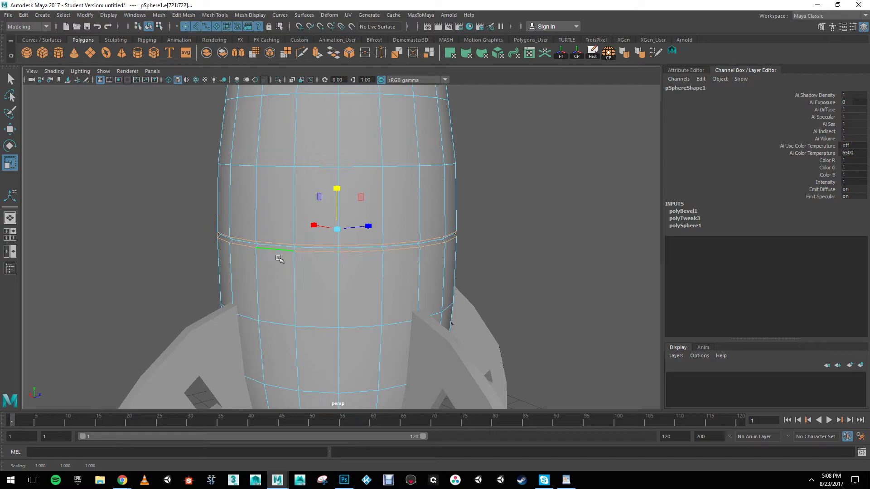
{"action": "mouse_move", "coordinate": [255, 253]}
{"action": "left_mouse_down", "text": "alt"}
{"action": "mouse_move", "coordinate": [284, 253]}
{"action": "mouse_move", "coordinate": [266, 256]}
{"action": "left_mouse_up", "text": "alt"}
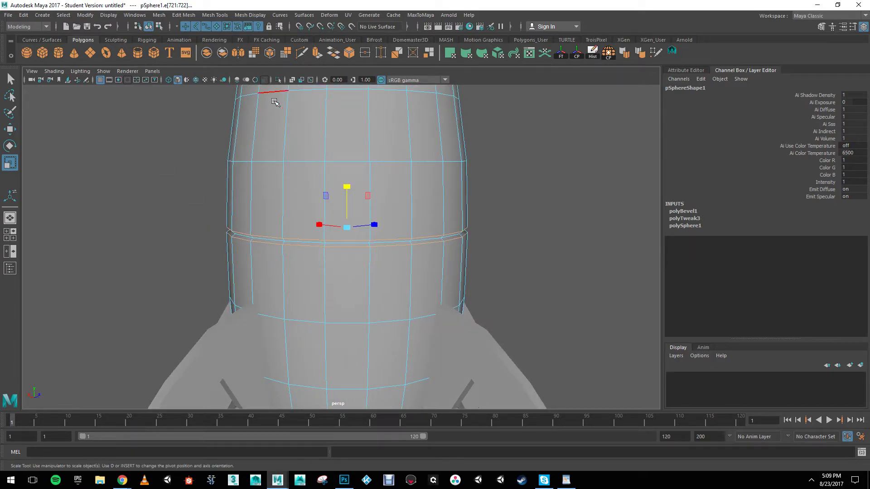
Step: Soften the groove's upper and lower edge loops, then harden its middle edge loop
{"action": "left_click", "coordinate": [256, 17]}
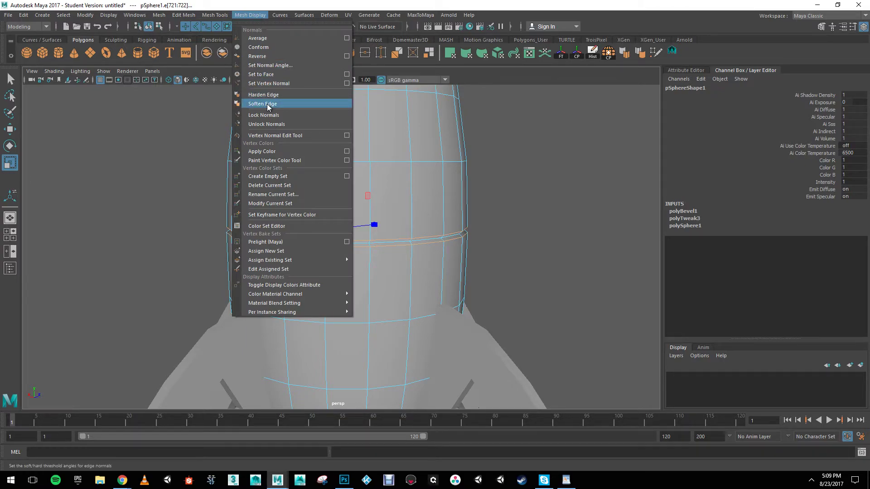
{"action": "left_click", "coordinate": [267, 104]}
{"action": "double_click", "coordinate": [334, 244]}
{"action": "left_click", "coordinate": [255, 14]}
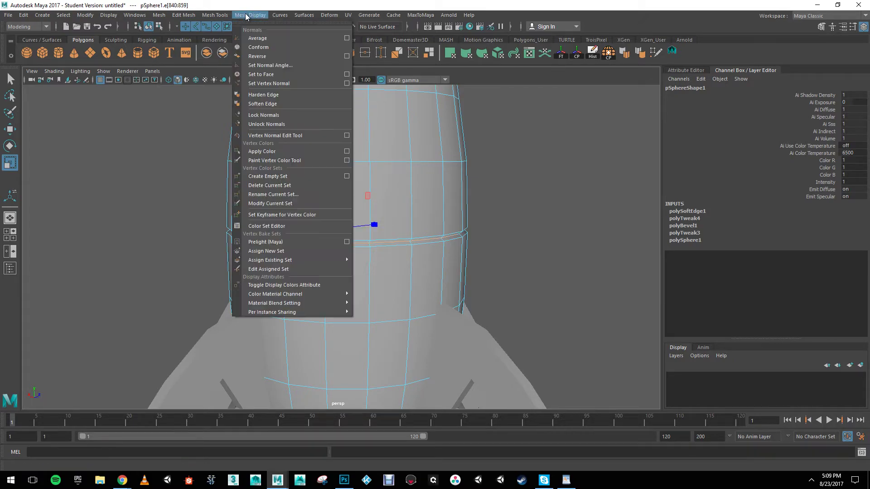
{"action": "left_click", "coordinate": [271, 95]}
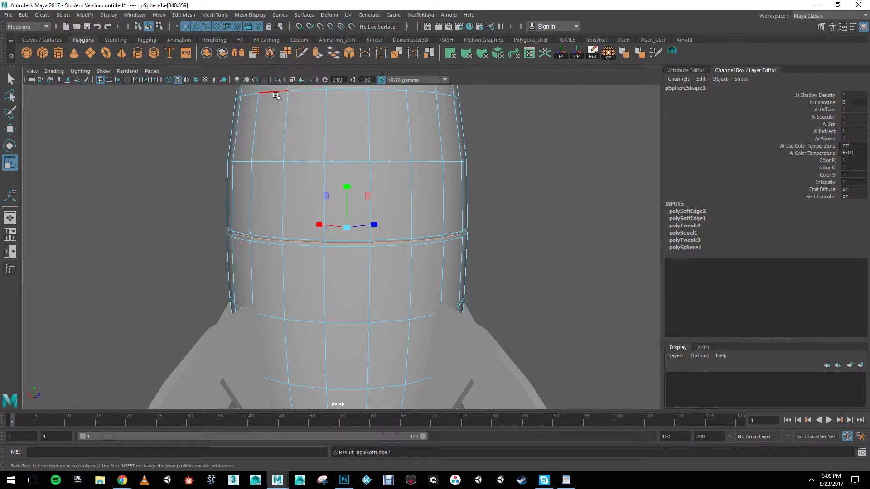
Step: Bevel the horizontal edge loop around the rocket body between the porthole and the lower groove with 2 segments and a reduced fraction
{"action": "scroll", "coordinate": [326, 194], "scroll_direction": "down", "scroll_amount": 3}
{"action": "scroll", "coordinate": [382, 242], "scroll_direction": "up", "scroll_amount": 2}
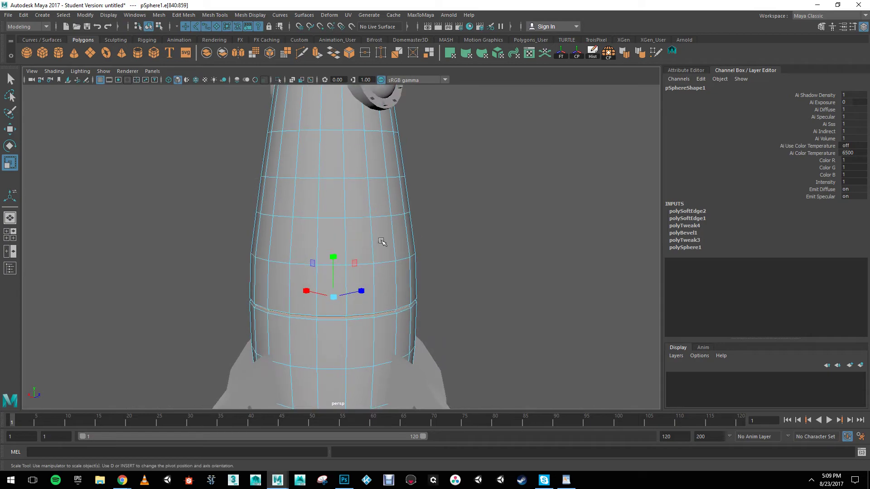
{"action": "double_click", "coordinate": [355, 188]}
{"action": "left_click", "coordinate": [349, 53]}
{"action": "left_click", "coordinate": [531, 266]}
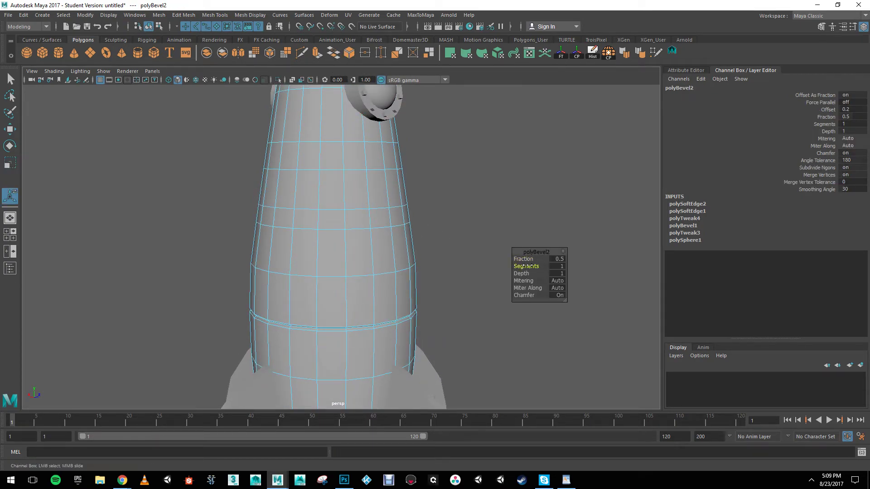
{"action": "left_click_drag", "start_coordinate": [533, 258], "coordinate": [533, 259]}
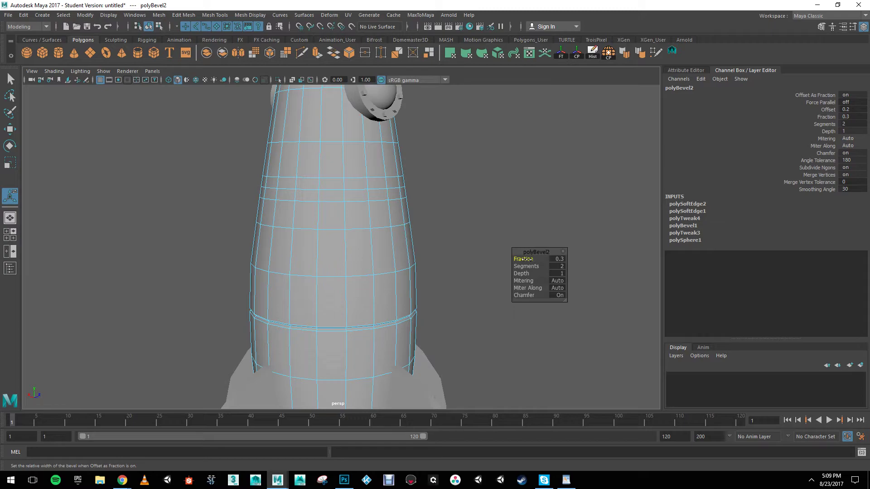
{"action": "left_click", "coordinate": [553, 259]}
Step: Select the new bevel's middle edge loop and scale it inward to form a second groove around the body
{"action": "double_click", "coordinate": [351, 187]}
{"action": "left_click_drag", "start_coordinate": [351, 188], "coordinate": [365, 247], "text": "alt"}
{"action": "right_click_drag", "start_coordinate": [365, 247], "coordinate": [443, 260], "text": "alt"}
{"action": "key", "text": "e"}
{"action": "key", "text": "r"}
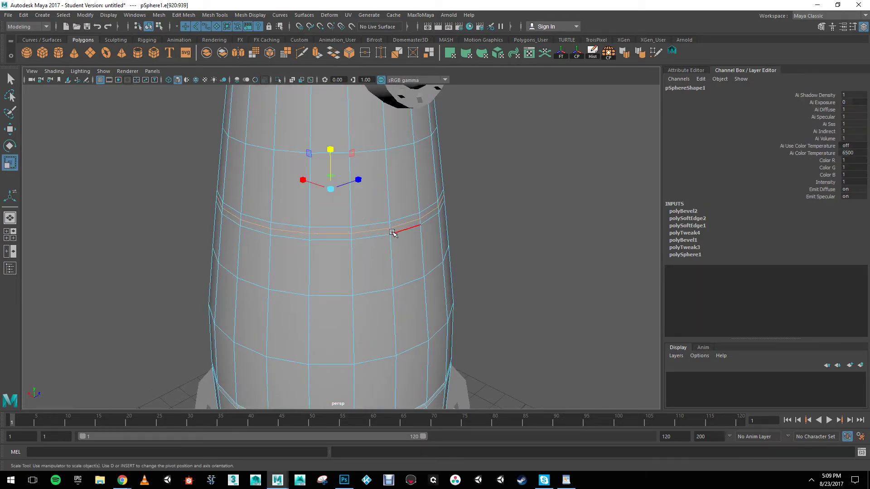
{"action": "left_click_drag", "start_coordinate": [330, 190], "coordinate": [331, 192]}
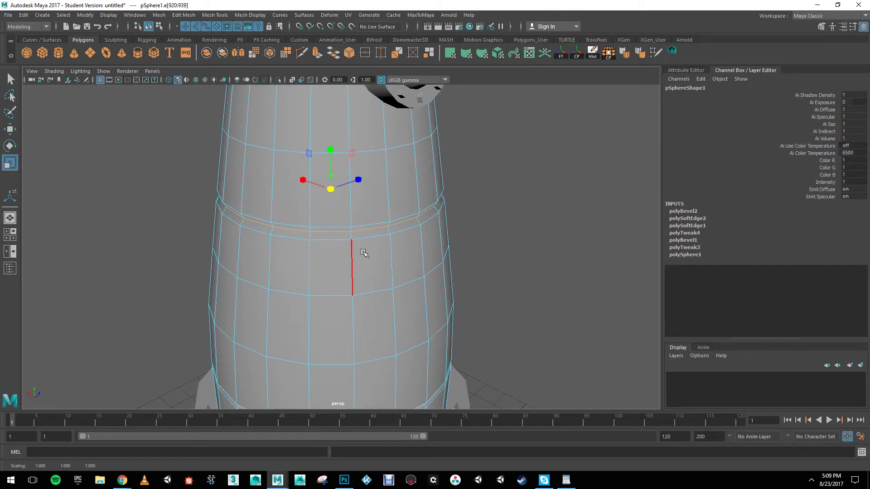
Step: Select the upper groove's two outer edge loops and scale them vertically closer together
{"action": "double_click", "coordinate": [372, 224]}
{"action": "double_click", "coordinate": [372, 235], "text": "shift"}
{"action": "left_click_drag", "start_coordinate": [347, 253], "coordinate": [344, 238], "text": "alt"}
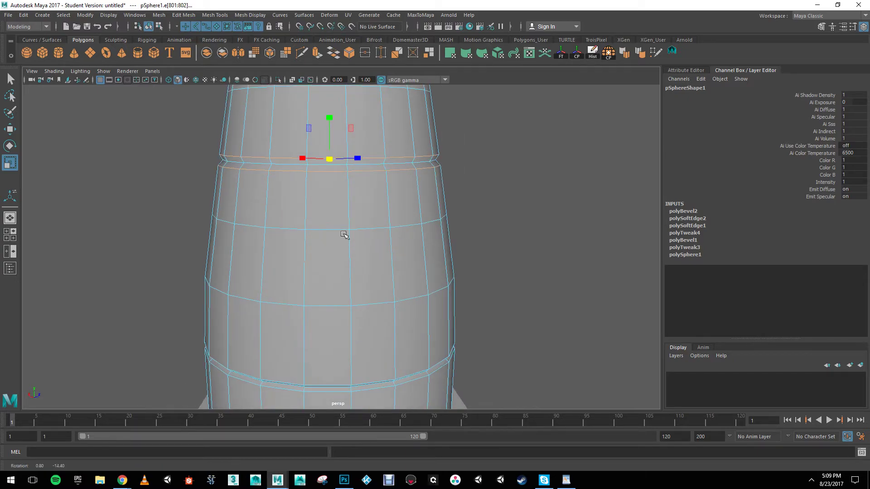
{"action": "left_click_drag", "start_coordinate": [329, 117], "coordinate": [329, 125]}
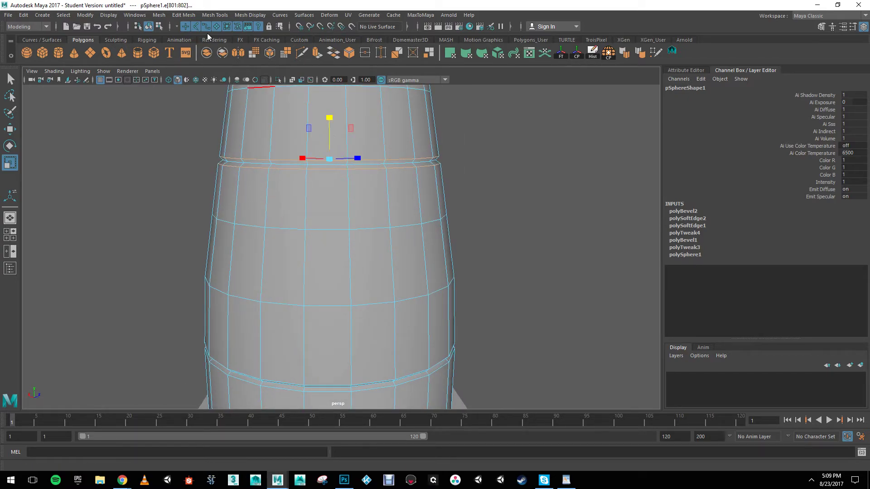
Step: Soften the upper groove's outer edge loops, harden its middle edge loop, and return to object mode with nothing selected
{"action": "left_click", "coordinate": [250, 15]}
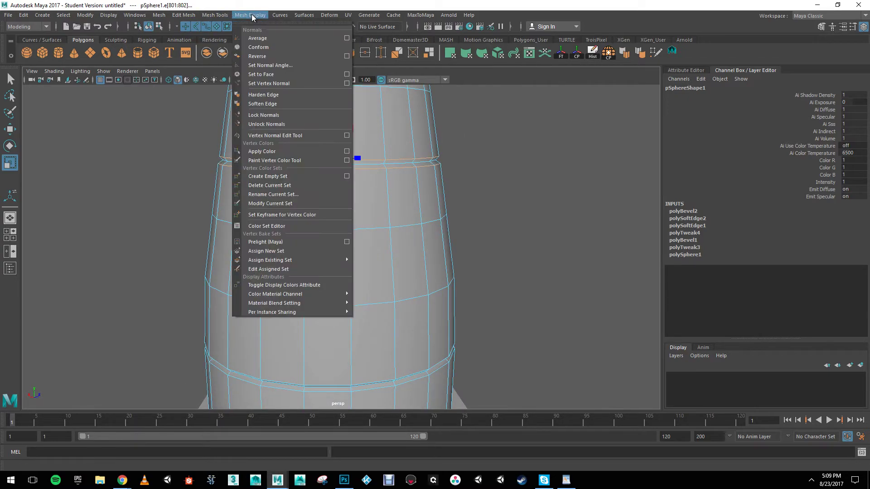
{"action": "left_click", "coordinate": [266, 104]}
{"action": "left_click", "coordinate": [376, 164]}
{"action": "double_click", "coordinate": [375, 164]}
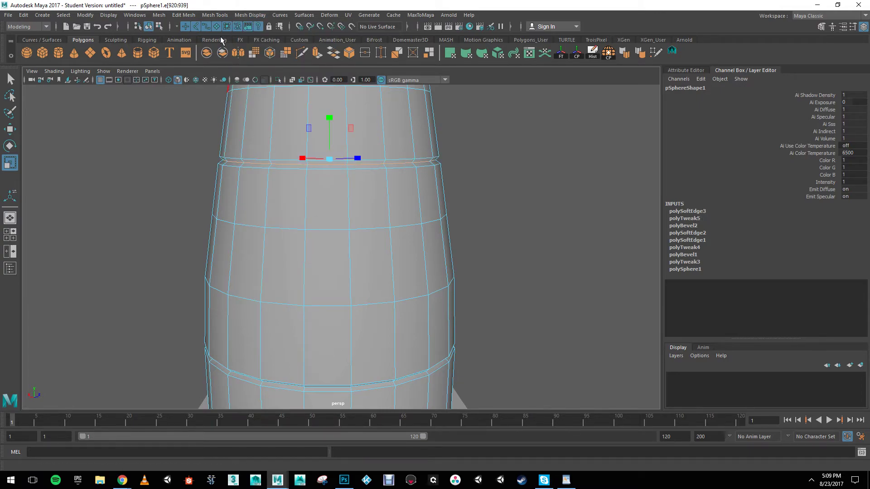
{"action": "left_click", "coordinate": [250, 15]}
{"action": "left_click", "coordinate": [262, 101]}
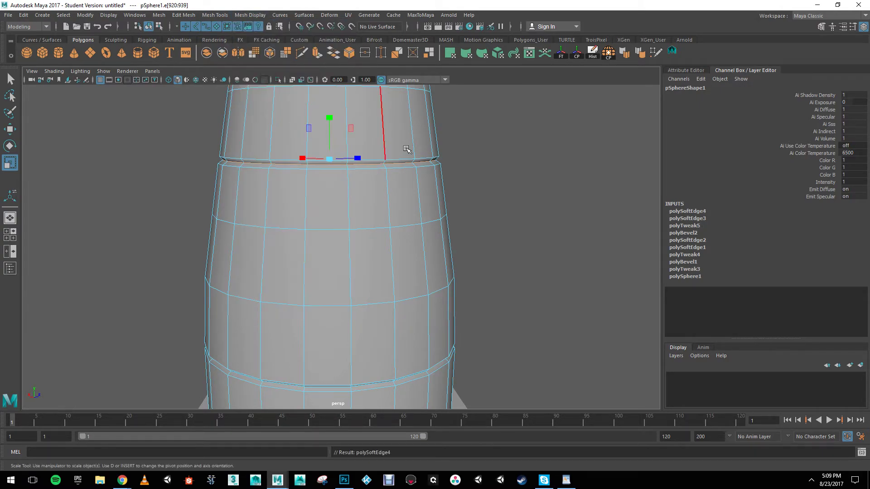
{"action": "right_click_drag", "start_coordinate": [401, 143], "coordinate": [435, 127]}
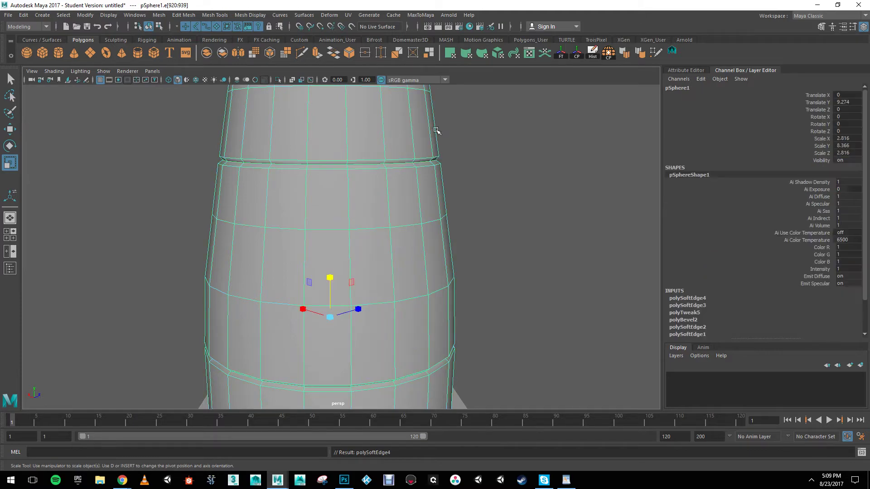
{"action": "left_click", "coordinate": [518, 154]}
Step: Select the rocket nose's tip vertex and uppermost vertex ring and move them up to lengthen the nose
{"action": "scroll", "coordinate": [416, 233], "scroll_direction": "down", "scroll_amount": 3}
{"action": "scroll", "coordinate": [415, 233], "scroll_direction": "down", "scroll_amount": 3}
{"action": "left_click_drag", "start_coordinate": [446, 235], "coordinate": [392, 265], "text": "alt"}
{"action": "middle_click_drag", "start_coordinate": [290, 185], "coordinate": [269, 263], "text": "alt"}
{"action": "scroll", "coordinate": [269, 262], "scroll_direction": "up", "scroll_amount": 3}
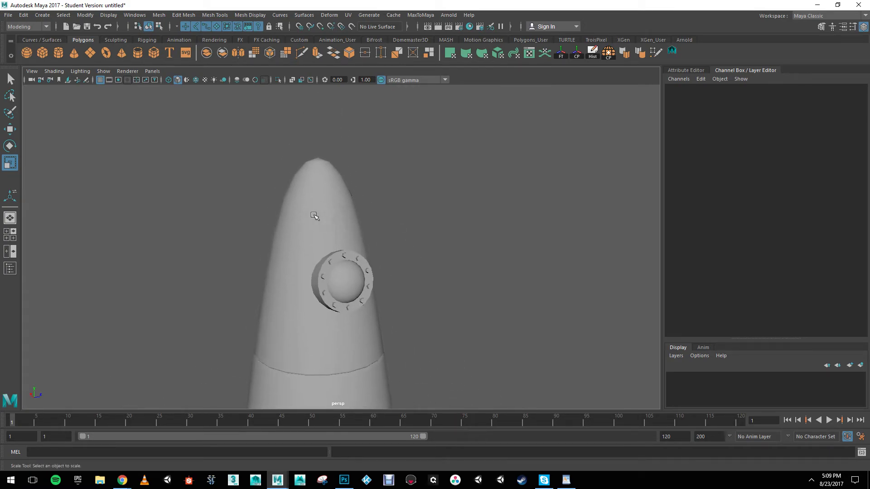
{"action": "right_click_drag", "start_coordinate": [320, 145], "coordinate": [305, 127]}
{"action": "middle_click_drag", "start_coordinate": [305, 126], "coordinate": [312, 144], "text": "alt"}
{"action": "scroll", "coordinate": [288, 113], "scroll_direction": "up", "scroll_amount": 3}
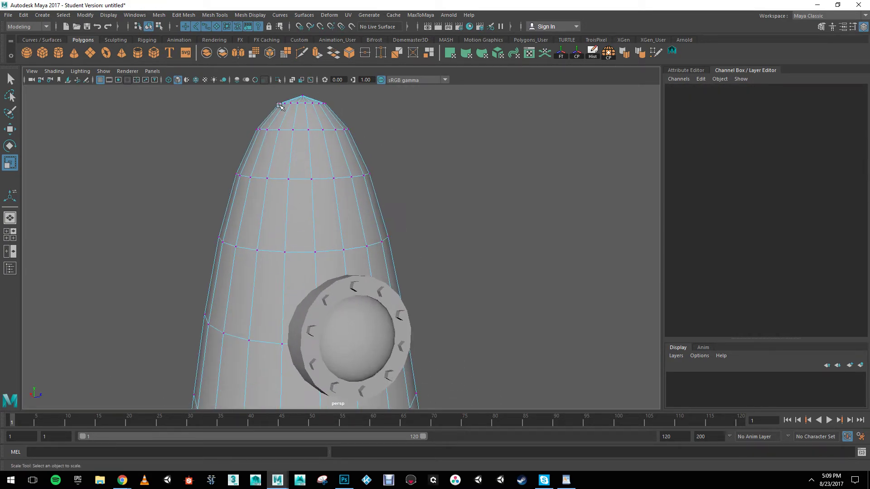
{"action": "middle_click_drag", "start_coordinate": [280, 109], "coordinate": [287, 144], "text": "alt"}
{"action": "left_click_drag", "start_coordinate": [253, 112], "coordinate": [368, 147]}
{"action": "middle_click_drag", "start_coordinate": [307, 95], "coordinate": [311, 124], "text": "alt"}
{"action": "left_click_drag", "start_coordinate": [311, 124], "coordinate": [312, 64]}
{"action": "key", "text": "w"}
{"action": "right_click_drag", "start_coordinate": [446, 166], "coordinate": [321, 146], "text": "alt"}
{"action": "left_click_drag", "start_coordinate": [325, 156], "coordinate": [326, 119]}
Step: Stretch the selected nose tip vertices vertically and lower them slightly to sharpen the point
{"action": "key", "text": "r"}
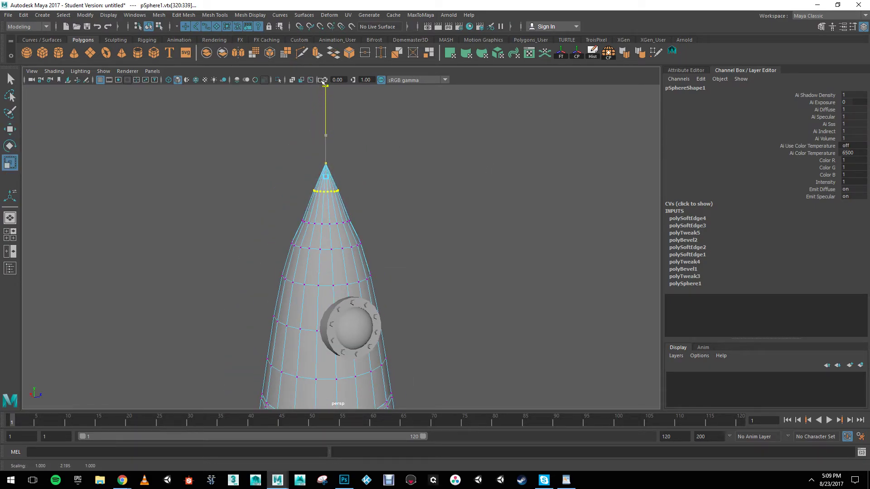
{"action": "key", "text": "w"}
{"action": "left_click", "coordinate": [325, 130]}
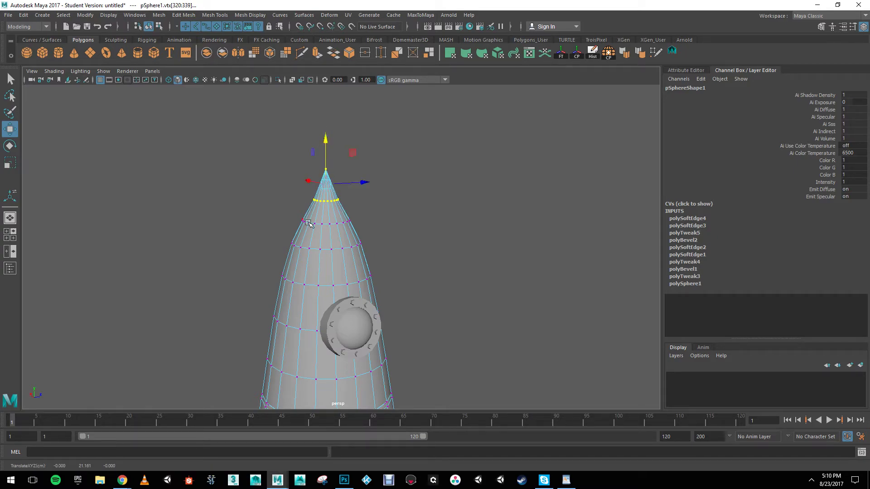
Step: Select the nose tip with its two uppermost vertex rings, then raise and stretch them vertically
{"action": "left_click_drag", "start_coordinate": [270, 136], "coordinate": [365, 223]}
{"action": "left_click_drag", "start_coordinate": [302, 145], "coordinate": [304, 127]}
{"action": "key", "text": "e"}
{"action": "key", "text": "r"}
{"action": "key", "text": "w"}
Step: Lower the nose's second vertex ring slightly to smooth the taper, then return to object mode and deselect the body
{"action": "left_click_drag", "start_coordinate": [256, 187], "coordinate": [367, 213]}
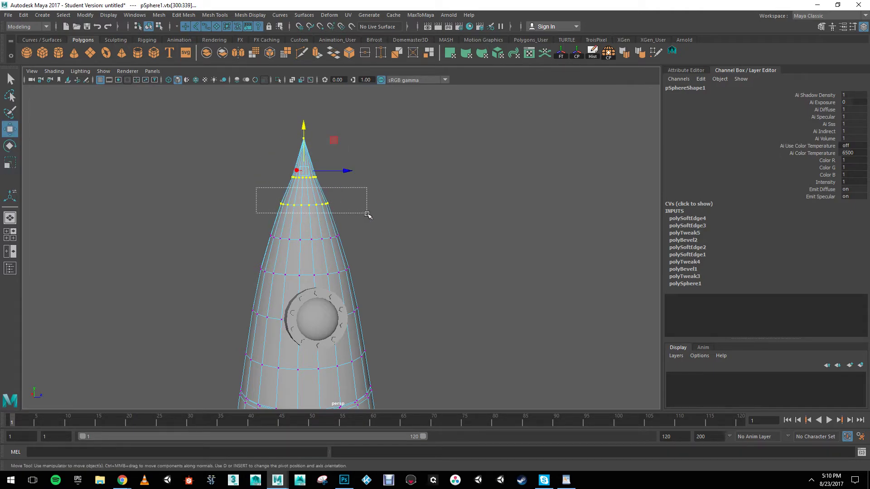
{"action": "left_click_drag", "start_coordinate": [299, 155], "coordinate": [303, 158]}
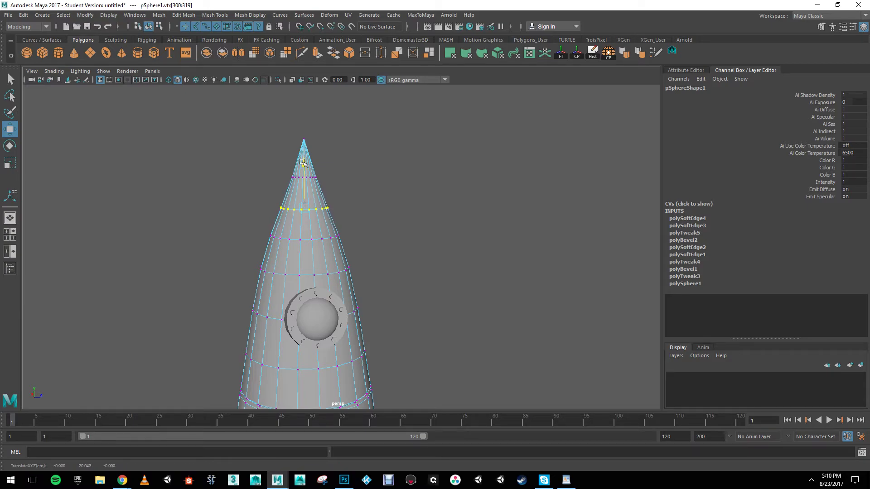
{"action": "right_click_drag", "start_coordinate": [303, 147], "coordinate": [340, 134]}
{"action": "left_click", "coordinate": [355, 173]}
Step: Examine the rocket's pointed nose and overall silhouette from several angles
{"action": "scroll", "coordinate": [365, 236], "scroll_direction": "down", "scroll_amount": 6}
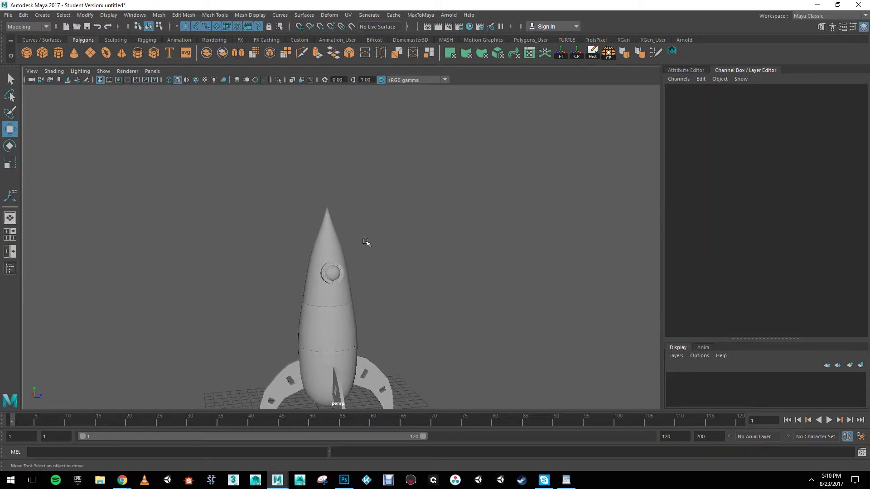
{"action": "middle_click_drag", "start_coordinate": [365, 241], "coordinate": [342, 202], "text": "alt"}
{"action": "left_click_drag", "start_coordinate": [341, 202], "coordinate": [323, 203], "text": "alt"}
{"action": "scroll", "coordinate": [361, 199], "scroll_direction": "up", "scroll_amount": 4}
{"action": "middle_click_drag", "start_coordinate": [271, 149], "coordinate": [295, 175], "text": "alt"}
{"action": "left_click_drag", "start_coordinate": [296, 175], "coordinate": [306, 174], "text": "alt"}
{"action": "left_click", "coordinate": [311, 197]}
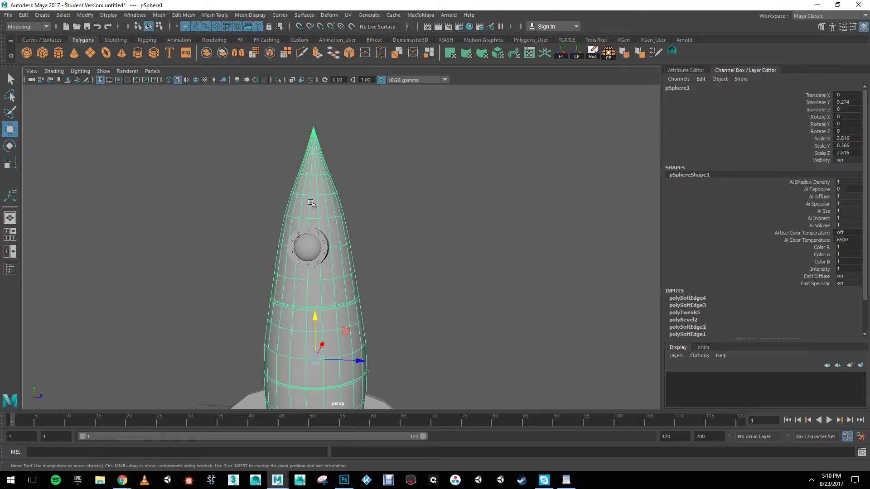
{"action": "scroll", "coordinate": [389, 231], "scroll_direction": "down", "scroll_amount": 3}
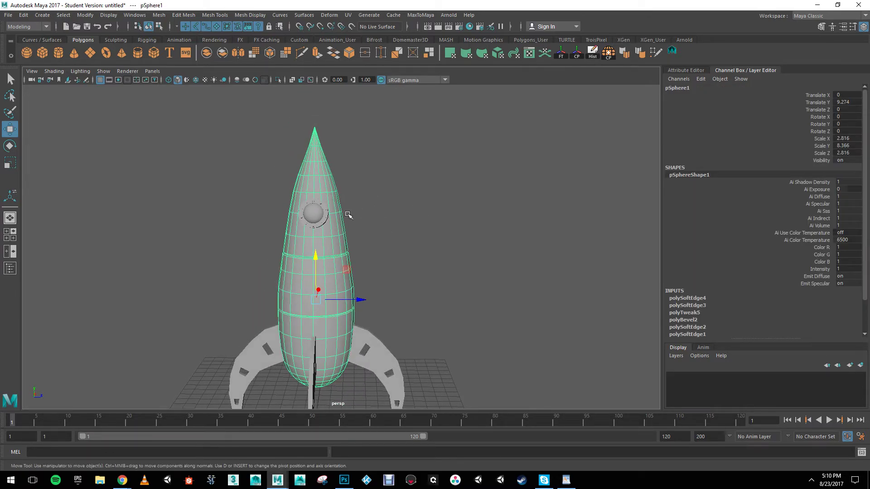
{"action": "left_click", "coordinate": [426, 288]}
{"action": "left_click_drag", "start_coordinate": [425, 287], "coordinate": [418, 245], "text": "alt"}
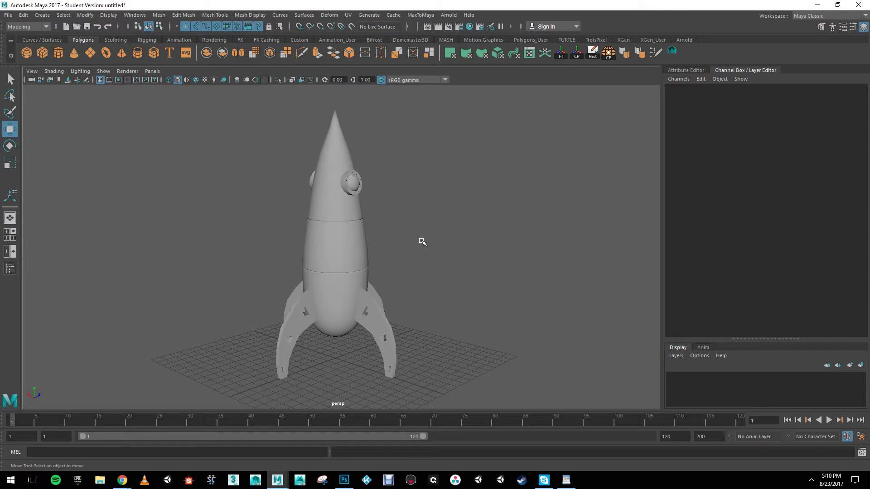
{"action": "left_click_drag", "start_coordinate": [385, 265], "coordinate": [244, 206], "text": "alt"}
{"action": "right_click_drag", "start_coordinate": [492, 206], "coordinate": [363, 213], "text": "alt"}
{"action": "left_click_drag", "start_coordinate": [363, 213], "coordinate": [325, 254], "text": "alt"}
{"action": "middle_click_drag", "start_coordinate": [324, 207], "coordinate": [295, 231], "text": "alt"}
Step: Raise the rocket body's bottom centre vertex with soft selection to flatten its underside, then return to object mode
{"action": "left_click_drag", "start_coordinate": [295, 231], "coordinate": [290, 217], "text": "alt"}
{"action": "right_click_drag", "start_coordinate": [344, 265], "coordinate": [457, 270], "text": "alt"}
{"action": "left_click_drag", "start_coordinate": [339, 267], "coordinate": [305, 240], "text": "alt"}
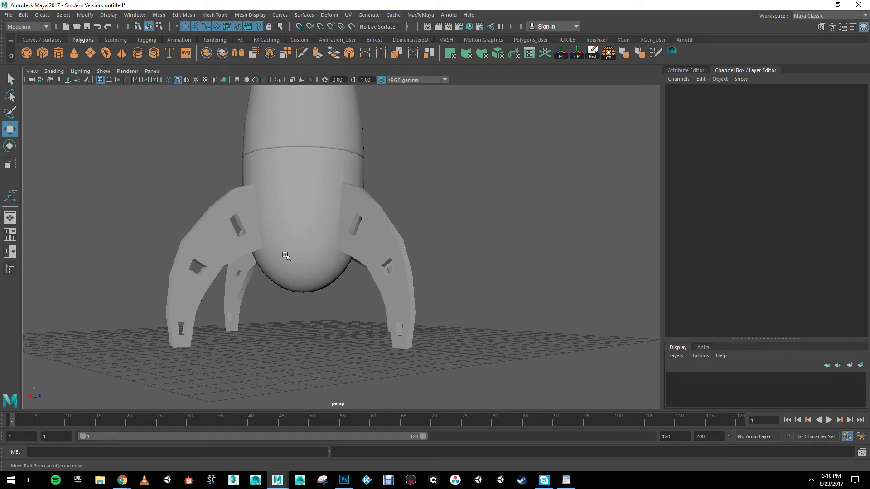
{"action": "left_click", "coordinate": [312, 266]}
{"action": "right_click_drag", "start_coordinate": [318, 231], "coordinate": [279, 232]}
{"action": "right_click_drag", "start_coordinate": [306, 335], "coordinate": [362, 310], "text": "alt"}
{"action": "left_click_drag", "start_coordinate": [290, 344], "coordinate": [326, 317], "text": "alt"}
{"action": "left_click", "coordinate": [267, 307]}
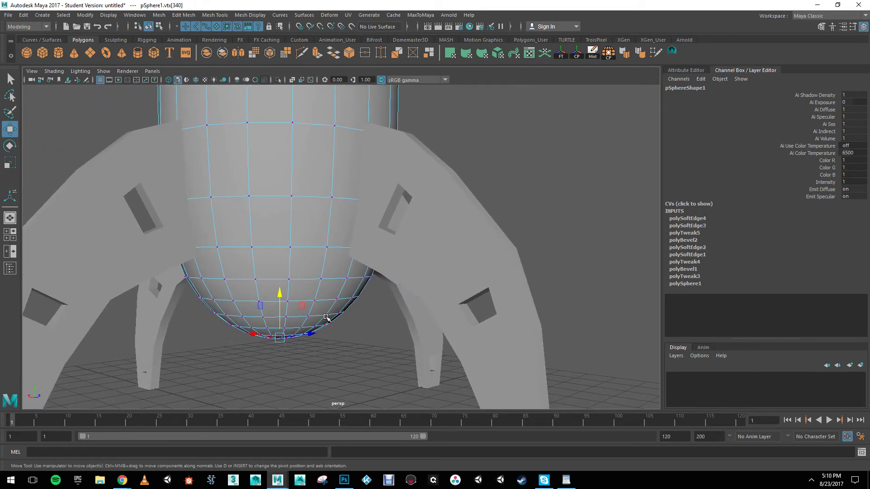
{"action": "key", "text": "b"}
{"action": "left_click_drag", "start_coordinate": [273, 289], "coordinate": [276, 271]}
{"action": "key", "text": "e"}
{"action": "key", "text": "r"}
{"action": "scroll", "coordinate": [317, 295], "scroll_direction": "down", "scroll_amount": 10}
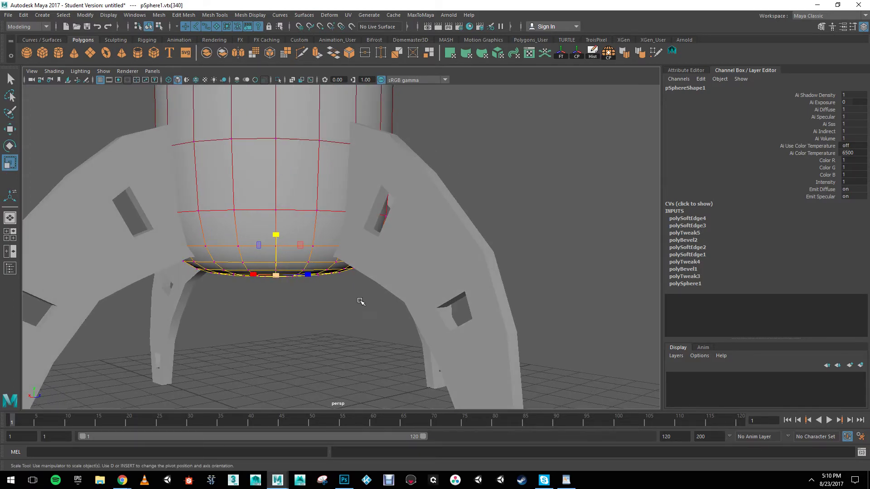
{"action": "right_click_drag", "start_coordinate": [338, 161], "coordinate": [371, 158]}
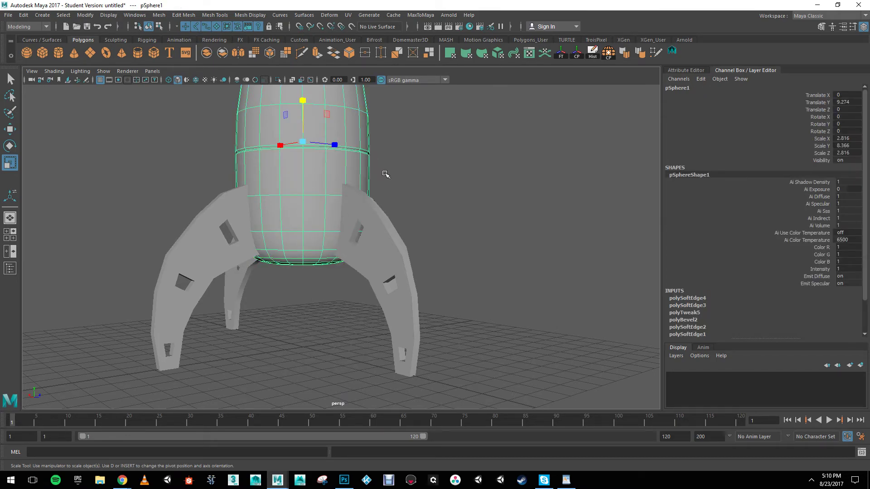
Step: Create a polygon cylinder and move it up to a height of about 3.24, directly beneath the rocket body
{"action": "left_click", "coordinate": [59, 53]}
{"action": "key", "text": "w"}
{"action": "left_click_drag", "start_coordinate": [302, 309], "coordinate": [301, 234]}
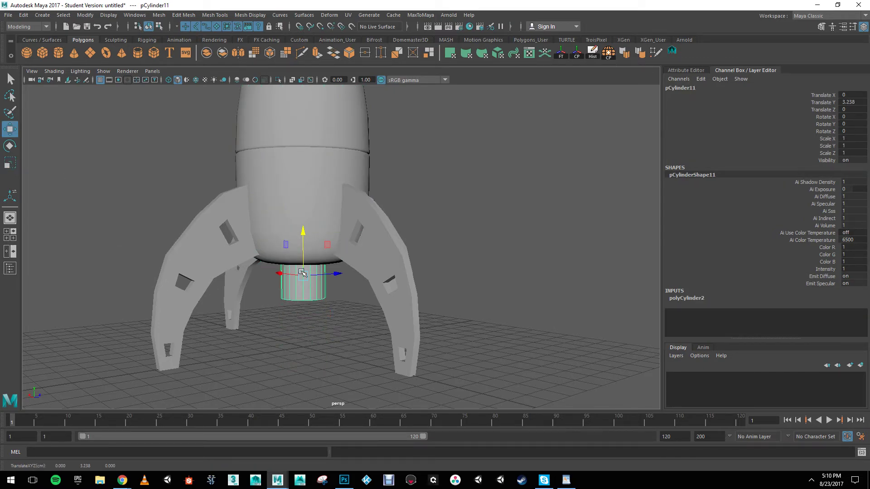
{"action": "key", "text": "f"}
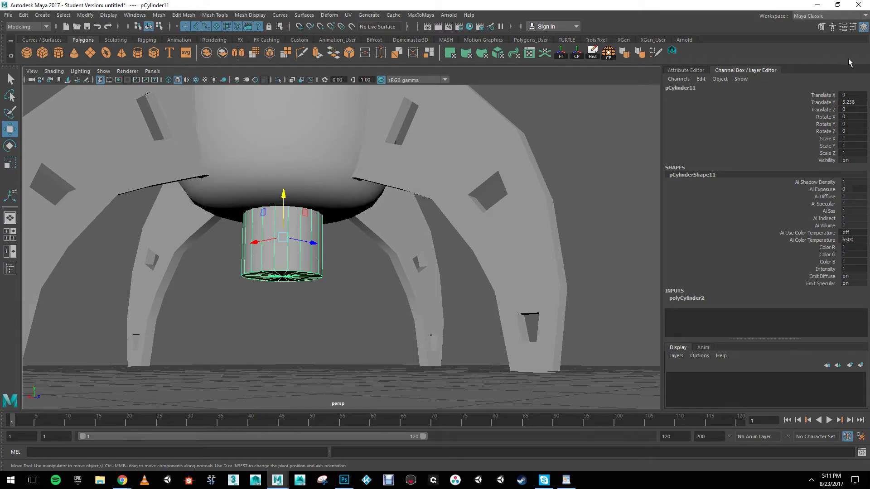
Step: Set the cylinder's cap subdivisions to 3 and hide the viewport grid
{"action": "left_click", "coordinate": [863, 28]}
{"action": "left_click", "coordinate": [863, 27]}
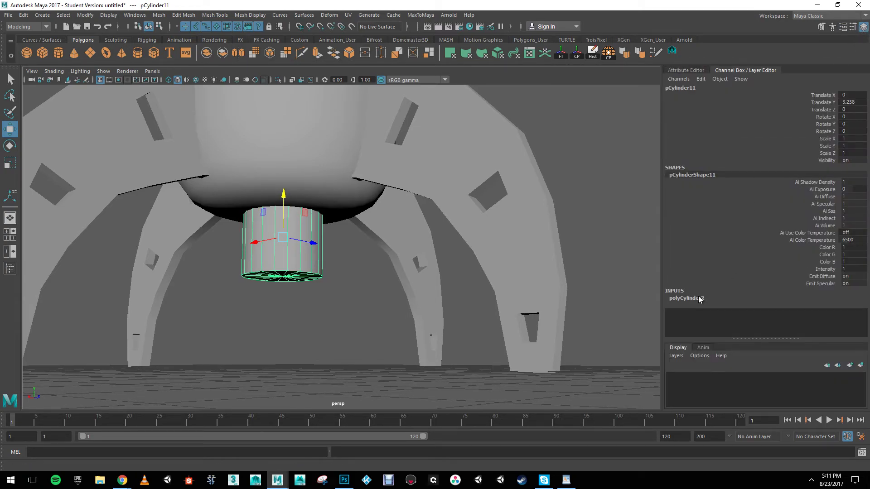
{"action": "left_click", "coordinate": [681, 299]}
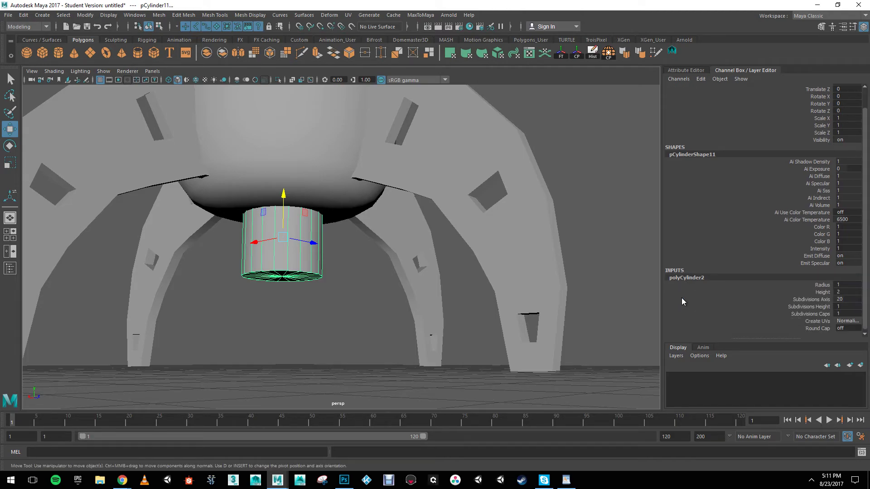
{"action": "left_click", "coordinate": [801, 314]}
{"action": "middle_click_drag", "start_coordinate": [590, 297], "coordinate": [596, 295]}
{"action": "scroll", "coordinate": [381, 299], "scroll_direction": "up", "scroll_amount": 4}
{"action": "middle_click_drag", "start_coordinate": [317, 294], "coordinate": [373, 270], "text": "alt"}
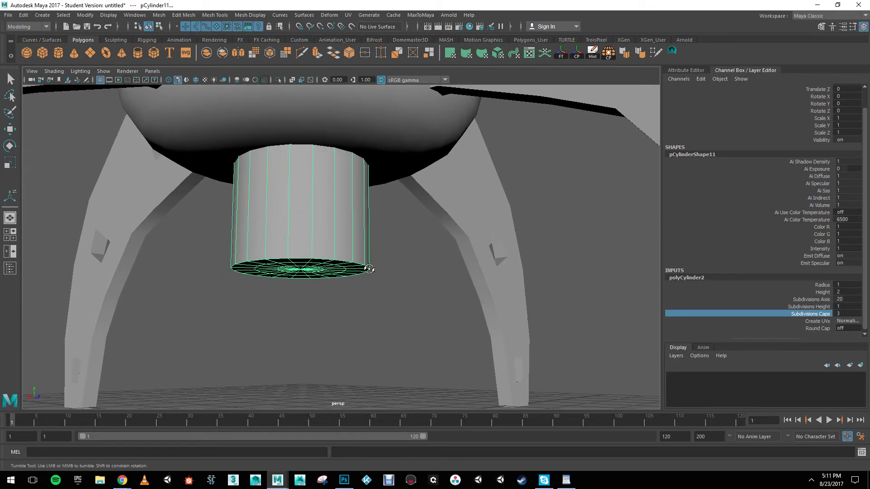
{"action": "left_click_drag", "start_coordinate": [373, 270], "coordinate": [365, 262], "text": "alt"}
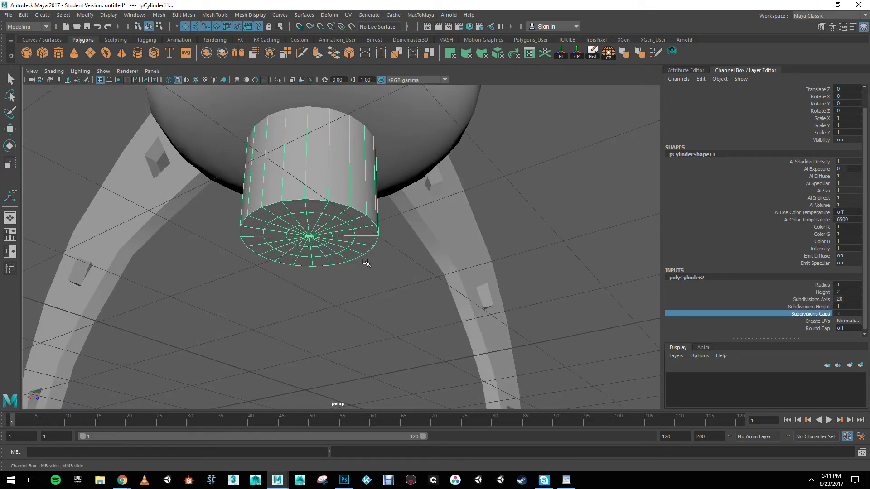
{"action": "left_click", "coordinate": [100, 80]}
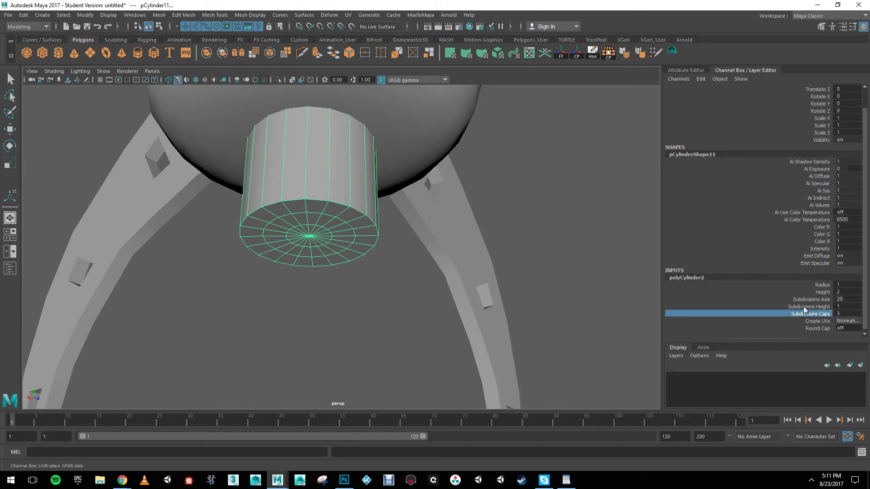
Step: Scale the cylinder's bottom-cap edge loops outward, bringing the outer ring close to the rim and the inner ring just inside it
{"action": "scroll", "coordinate": [369, 262], "scroll_direction": "up", "scroll_amount": 3}
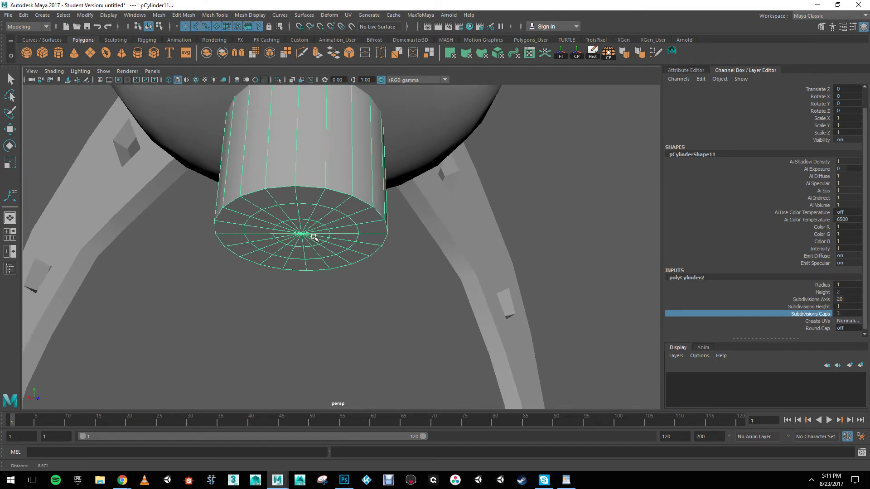
{"action": "right_click_drag", "start_coordinate": [324, 206], "coordinate": [325, 184]}
{"action": "double_click", "coordinate": [326, 205]}
{"action": "key", "text": "w"}
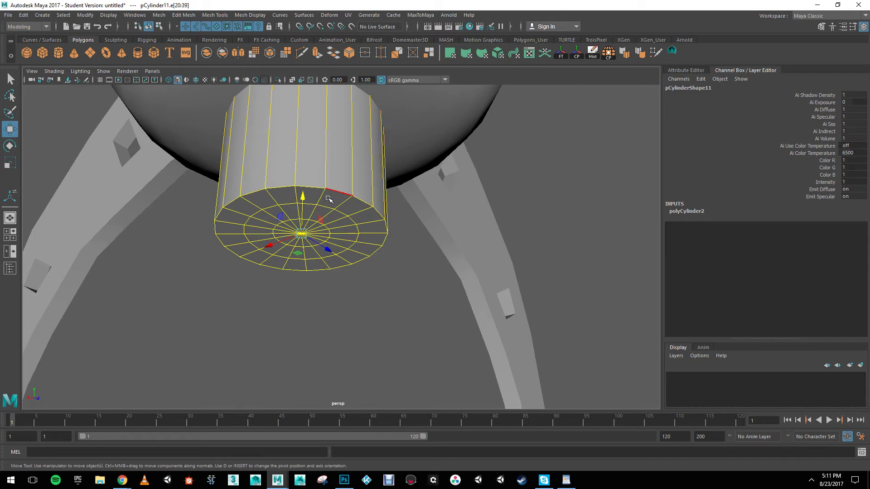
{"action": "key", "text": "r"}
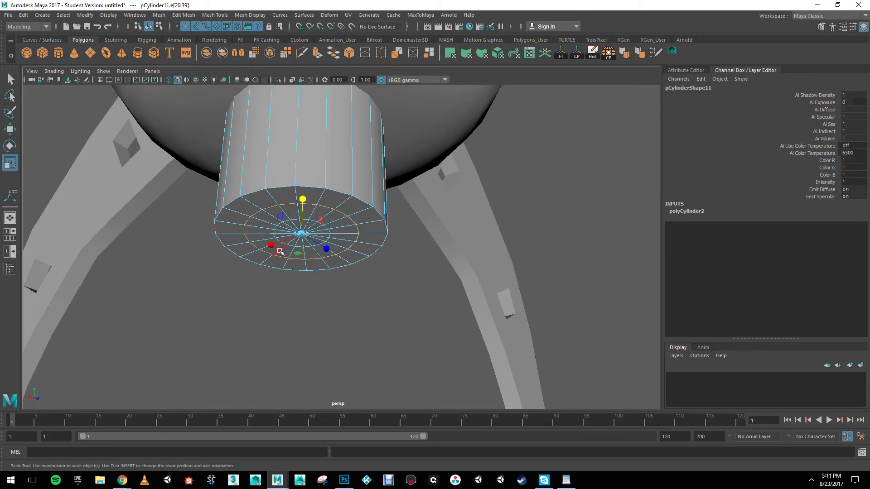
{"action": "left_click_drag", "start_coordinate": [295, 251], "coordinate": [306, 261]}
{"action": "scroll", "coordinate": [362, 220], "scroll_direction": "up", "scroll_amount": 2}
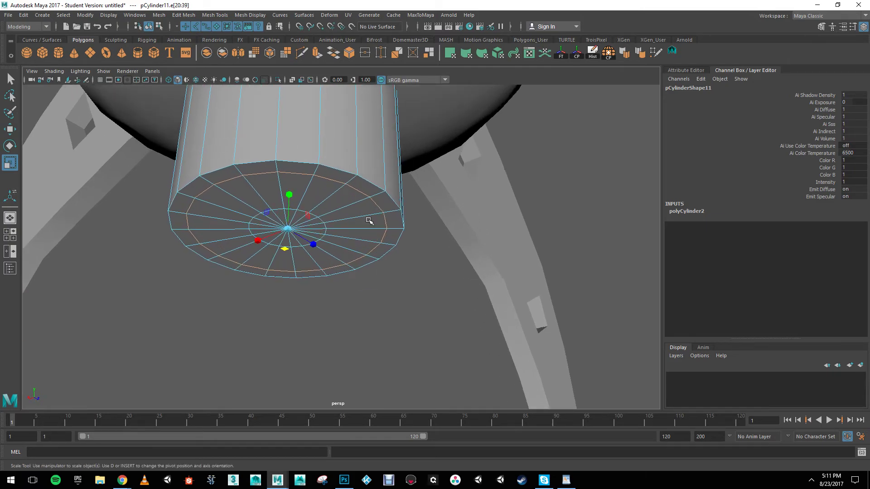
{"action": "double_click", "coordinate": [277, 209]}
{"action": "left_click_drag", "start_coordinate": [286, 249], "coordinate": [282, 267]}
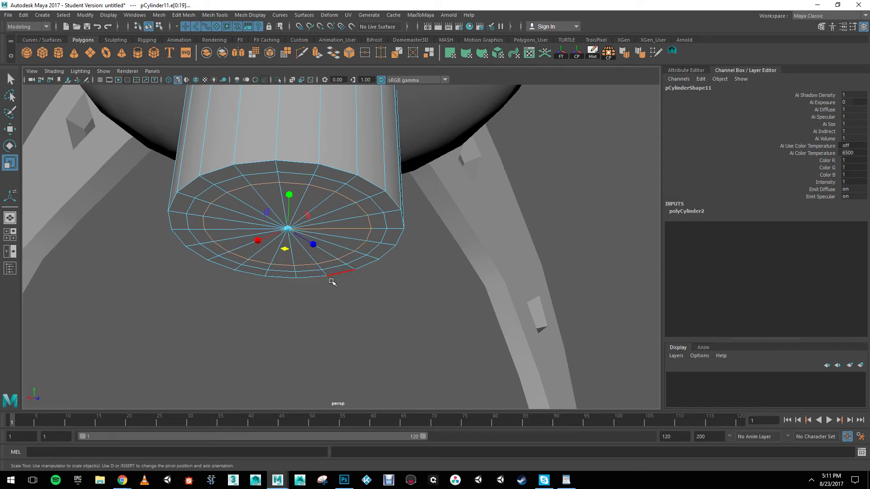
Step: Move the inner edge loop of the bottom cap up inside the cylinder to hollow it out into a thin-walled nozzle
{"action": "left_click_drag", "start_coordinate": [325, 276], "coordinate": [295, 283], "text": "alt"}
{"action": "key", "text": "w"}
{"action": "left_click_drag", "start_coordinate": [264, 219], "coordinate": [242, 294]}
{"action": "left_click_drag", "start_coordinate": [204, 259], "coordinate": [205, 235]}
{"action": "scroll", "coordinate": [260, 281], "scroll_direction": "down", "scroll_amount": 3}
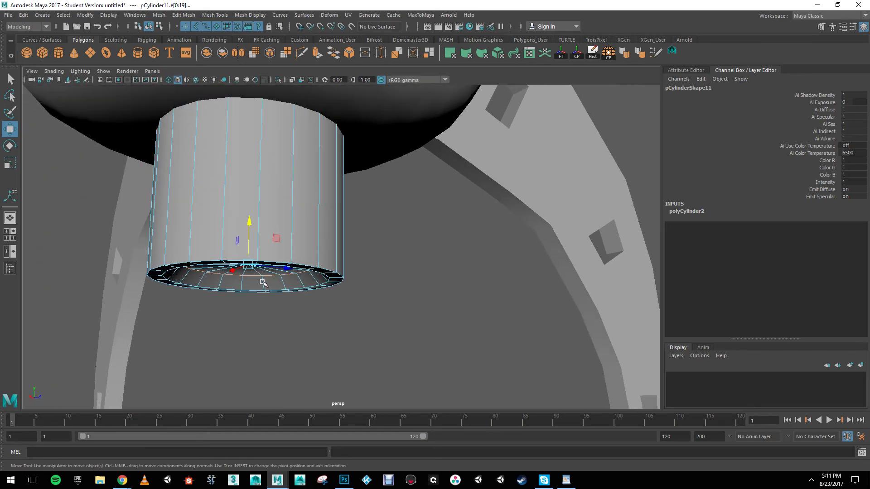
{"action": "left_click_drag", "start_coordinate": [261, 282], "coordinate": [289, 284], "text": "alt"}
{"action": "left_click_drag", "start_coordinate": [285, 224], "coordinate": [295, 197]}
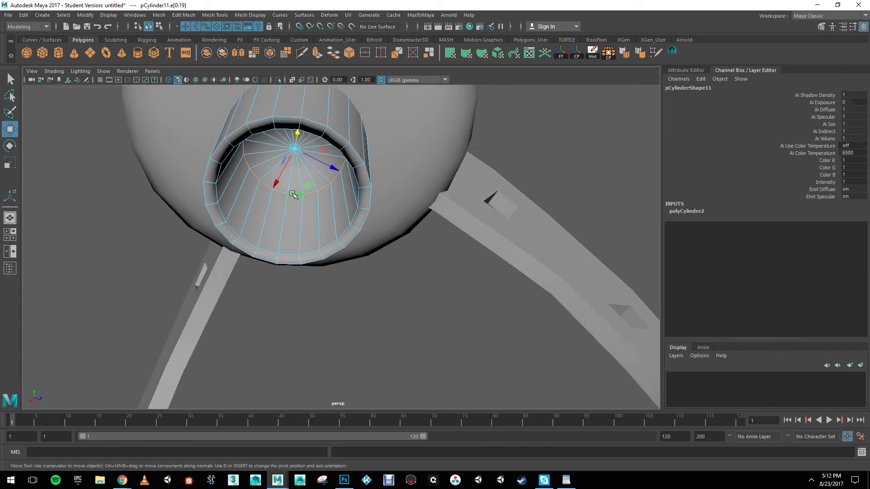
Step: Harden the nozzle's recessed inner edge loop and the edge loop along the rim's inside, then return to object mode
{"action": "left_click", "coordinate": [250, 15]}
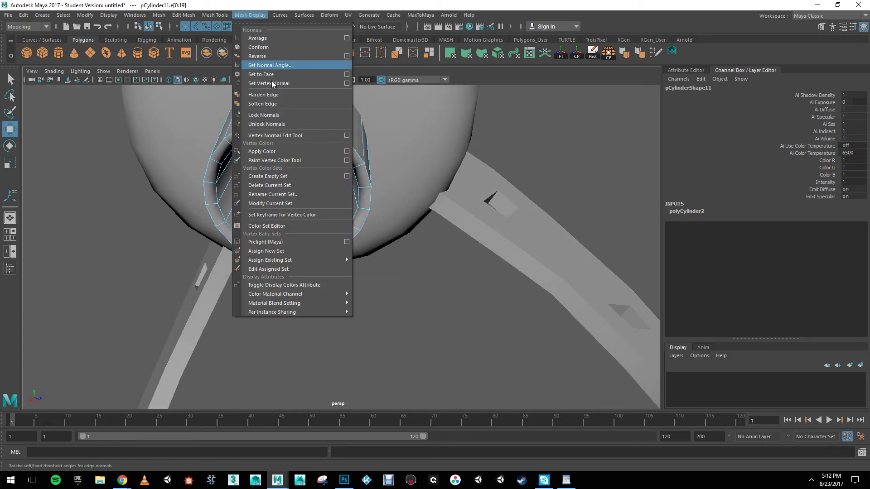
{"action": "left_click", "coordinate": [278, 93]}
{"action": "double_click", "coordinate": [295, 245]}
{"action": "left_click", "coordinate": [244, 16]}
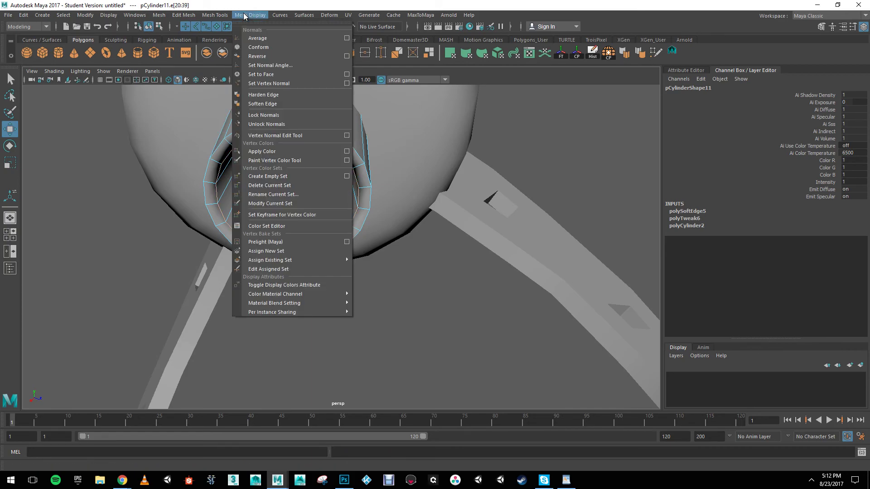
{"action": "left_click", "coordinate": [260, 94]}
{"action": "left_click_drag", "start_coordinate": [352, 188], "coordinate": [349, 235], "text": "alt"}
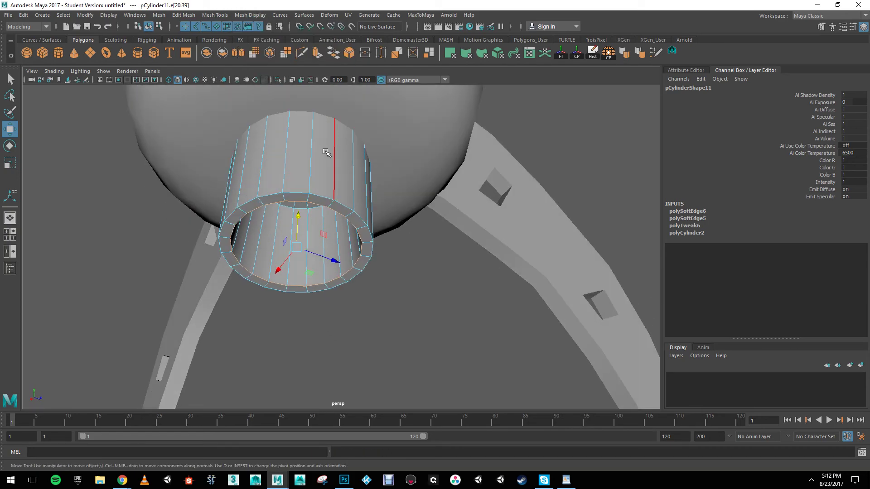
{"action": "right_click_drag", "start_coordinate": [317, 176], "coordinate": [353, 165]}
Step: Isolate the nozzle and scale its top vertices inward horizontally to taper it into a cone
{"action": "left_click_drag", "start_coordinate": [353, 165], "coordinate": [289, 128], "text": "alt"}
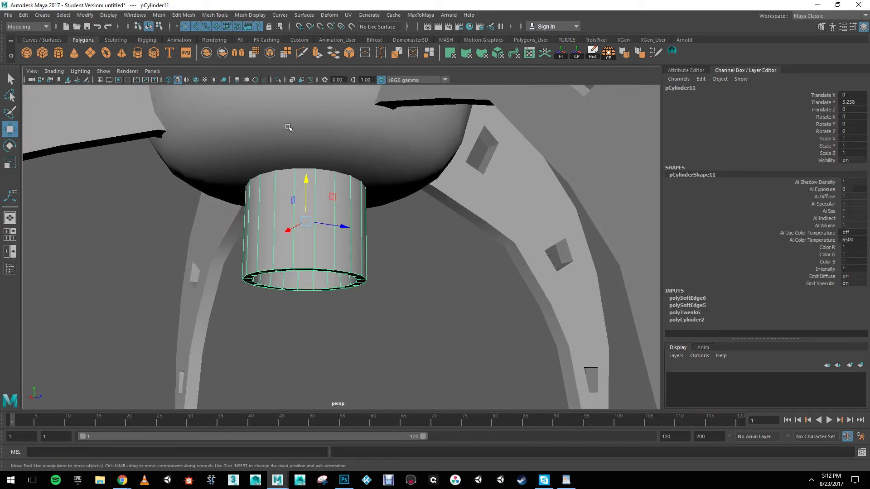
{"action": "left_click", "coordinate": [278, 81]}
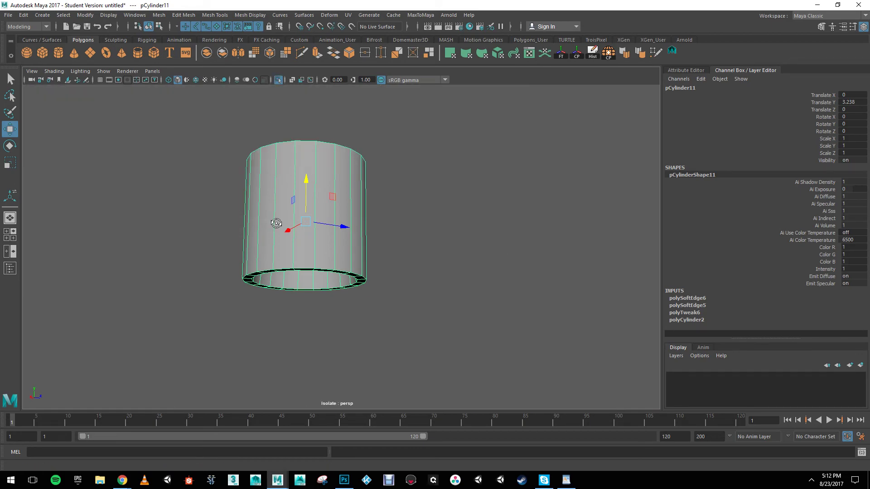
{"action": "left_click_drag", "start_coordinate": [279, 212], "coordinate": [296, 179], "text": "alt"}
{"action": "right_click_drag", "start_coordinate": [294, 177], "coordinate": [271, 178]}
{"action": "left_click_drag", "start_coordinate": [185, 123], "coordinate": [480, 249]}
{"action": "left_click_drag", "start_coordinate": [233, 206], "coordinate": [230, 226], "text": "alt"}
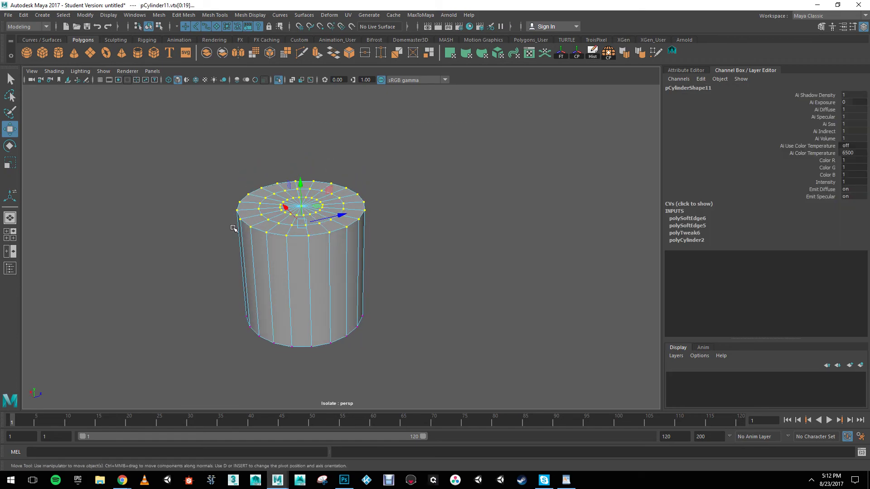
{"action": "key", "text": "r"}
{"action": "left_click_drag", "start_coordinate": [320, 211], "coordinate": [324, 242]}
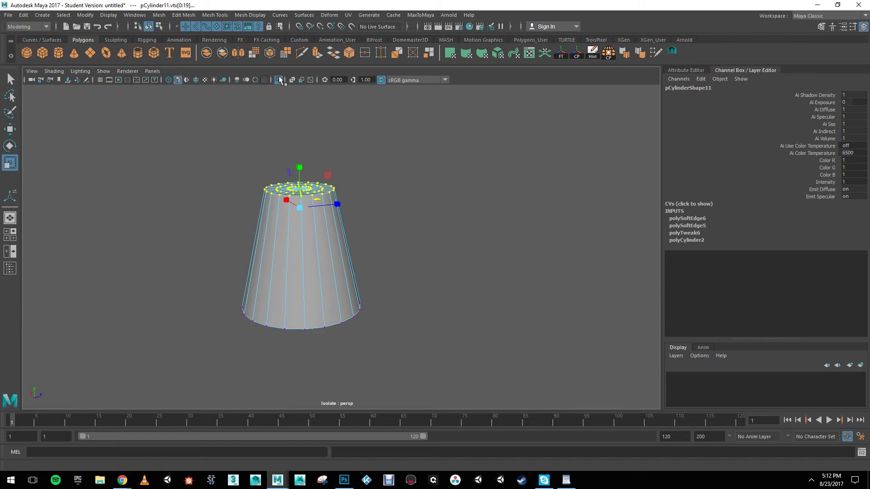
Step: Leave isolation and scale the nozzle's bottom vertices outward horizontally by about 1.68 to flare its opening
{"action": "left_click", "coordinate": [278, 80]}
{"action": "left_click_drag", "start_coordinate": [301, 208], "coordinate": [329, 196], "text": "alt"}
{"action": "left_click_drag", "start_coordinate": [429, 325], "coordinate": [194, 258]}
{"action": "left_click_drag", "start_coordinate": [318, 289], "coordinate": [378, 293]}
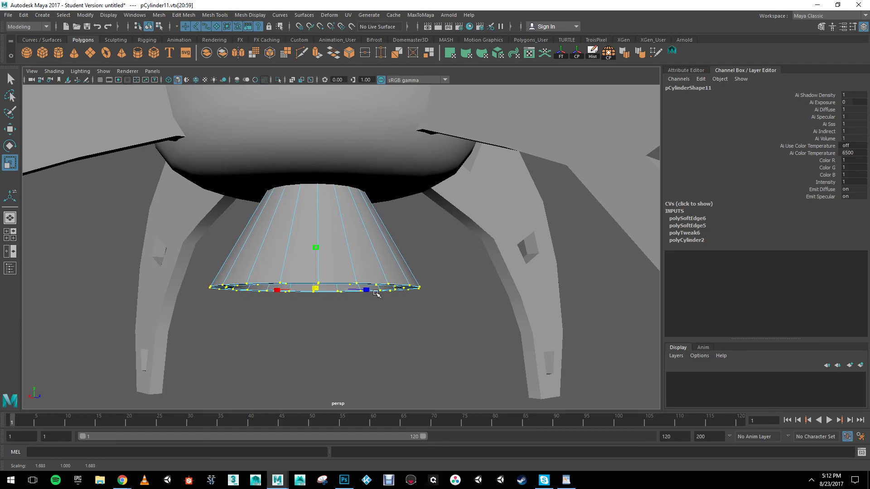
Step: Return the nozzle to object mode and scale it uniformly to about 1.78
{"action": "left_click_drag", "start_coordinate": [469, 338], "coordinate": [160, 119]}
{"action": "right_click_drag", "start_coordinate": [375, 256], "coordinate": [419, 218]}
{"action": "scroll", "coordinate": [348, 256], "scroll_direction": "down", "scroll_amount": 3}
{"action": "mouse_move", "coordinate": [341, 286]}
{"action": "left_mouse_down", "text": "alt"}
{"action": "mouse_move", "coordinate": [336, 273]}
{"action": "mouse_move", "coordinate": [338, 286]}
{"action": "left_mouse_up", "text": "alt"}
{"action": "left_click_drag", "start_coordinate": [324, 236], "coordinate": [444, 261]}
Step: Scale the nozzle's bottom vertices inward to narrow the flare, then return to object mode and deselect it
{"action": "right_click_drag", "start_coordinate": [443, 262], "coordinate": [365, 295], "text": "alt"}
{"action": "mouse_move", "coordinate": [366, 295]}
{"action": "left_mouse_down", "text": "alt"}
{"action": "mouse_move", "coordinate": [395, 229]}
{"action": "mouse_move", "coordinate": [359, 291]}
{"action": "left_mouse_up", "text": "alt"}
{"action": "right_click_drag", "start_coordinate": [352, 231], "coordinate": [309, 230]}
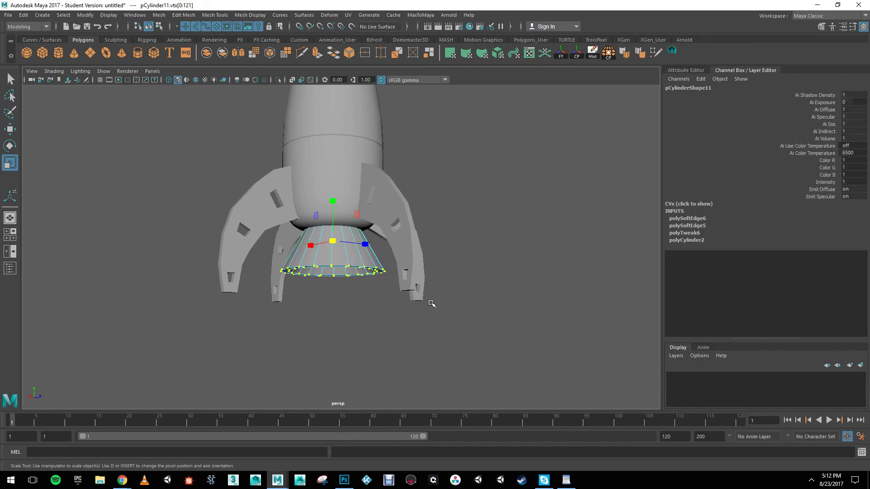
{"action": "left_click_drag", "start_coordinate": [291, 279], "coordinate": [333, 280], "text": "alt"}
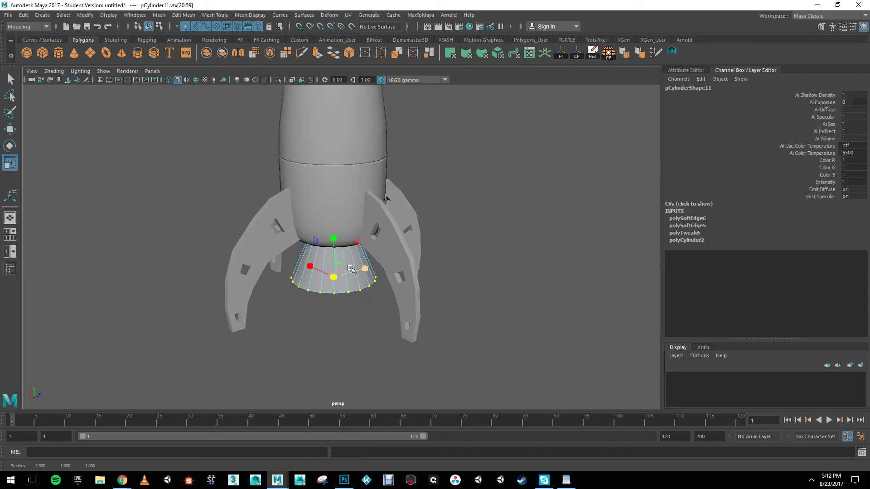
{"action": "right_click_drag", "start_coordinate": [362, 231], "coordinate": [410, 223]}
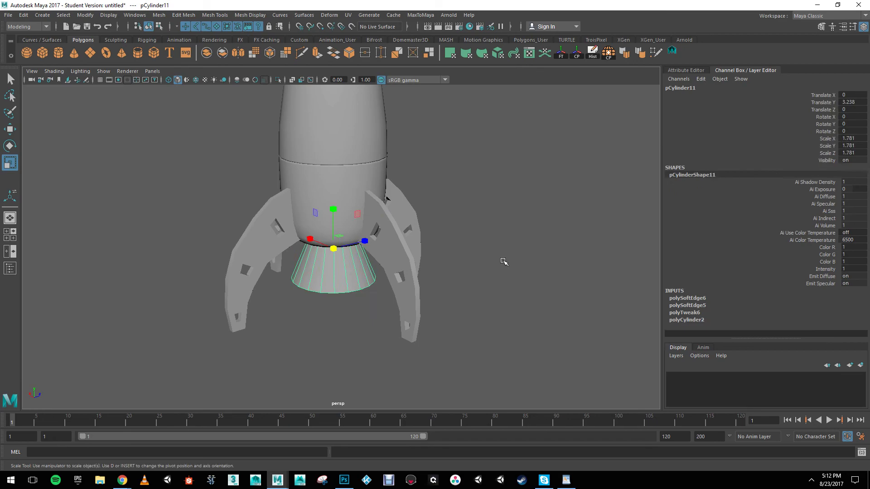
{"action": "left_click", "coordinate": [501, 261]}
Step: Show the viewport grid and examine the complete rocket with its nozzle from several angles
{"action": "right_click_drag", "start_coordinate": [501, 260], "coordinate": [444, 311], "text": "alt"}
{"action": "left_click_drag", "start_coordinate": [444, 311], "coordinate": [299, 295], "text": "alt"}
{"action": "left_click", "coordinate": [100, 80]}
{"action": "right_click_drag", "start_coordinate": [326, 296], "coordinate": [435, 303], "text": "alt"}
{"action": "left_click_drag", "start_coordinate": [325, 291], "coordinate": [267, 286], "text": "alt"}
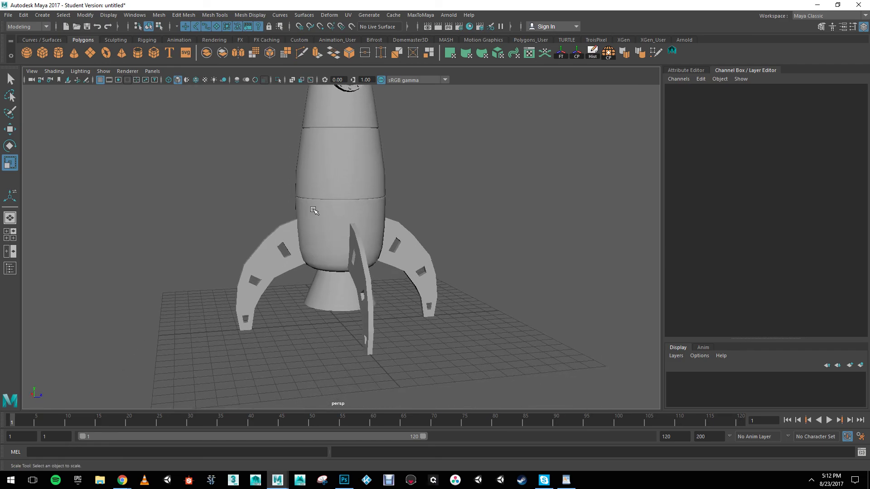
{"action": "middle_click_drag", "start_coordinate": [312, 186], "coordinate": [327, 205], "text": "alt"}
{"action": "scroll", "coordinate": [425, 227], "scroll_direction": "down", "scroll_amount": 3}
{"action": "middle_click_drag", "start_coordinate": [411, 212], "coordinate": [415, 246], "text": "alt"}
{"action": "left_click_drag", "start_coordinate": [416, 247], "coordinate": [347, 270], "text": "alt"}
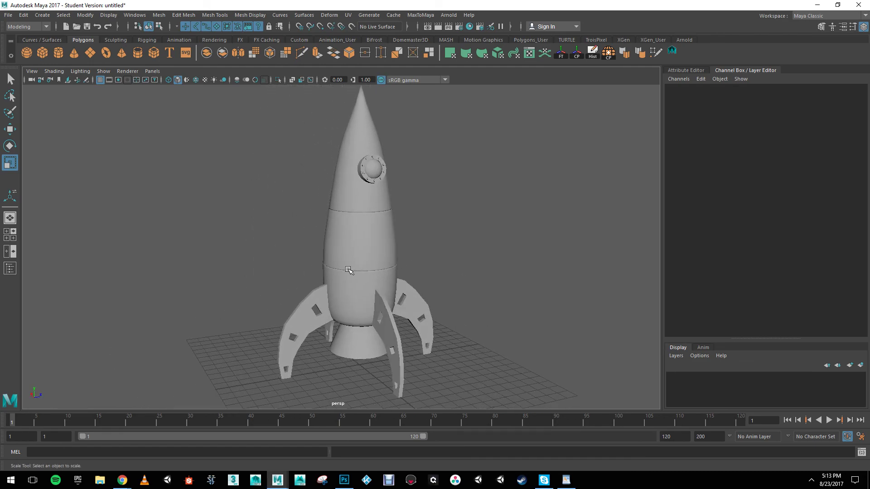
{"action": "key", "text": "alt+z"}
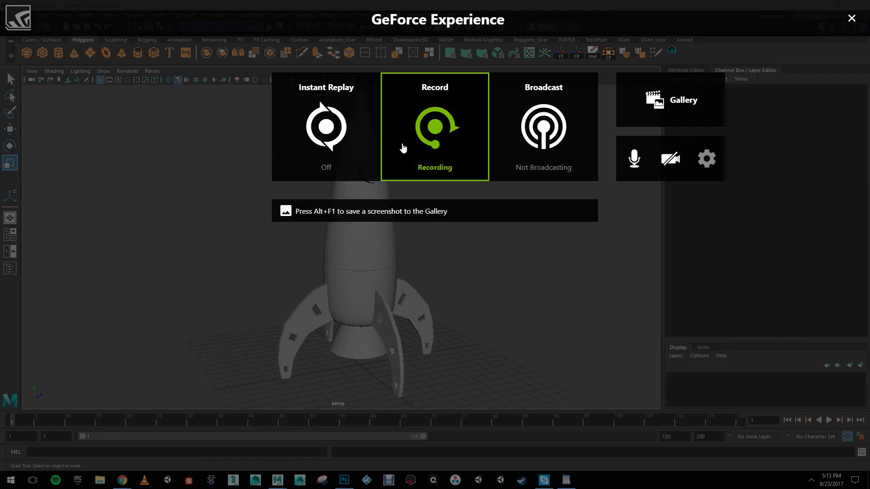